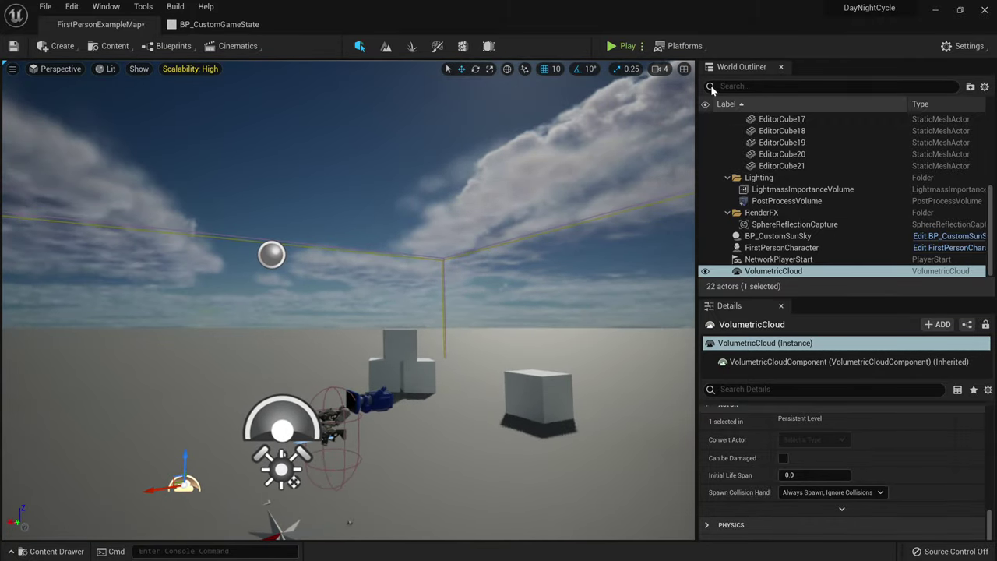
Step: Play-test the level to observe the night sky, stop the session and look at the sky in the level viewport
click(617, 46)
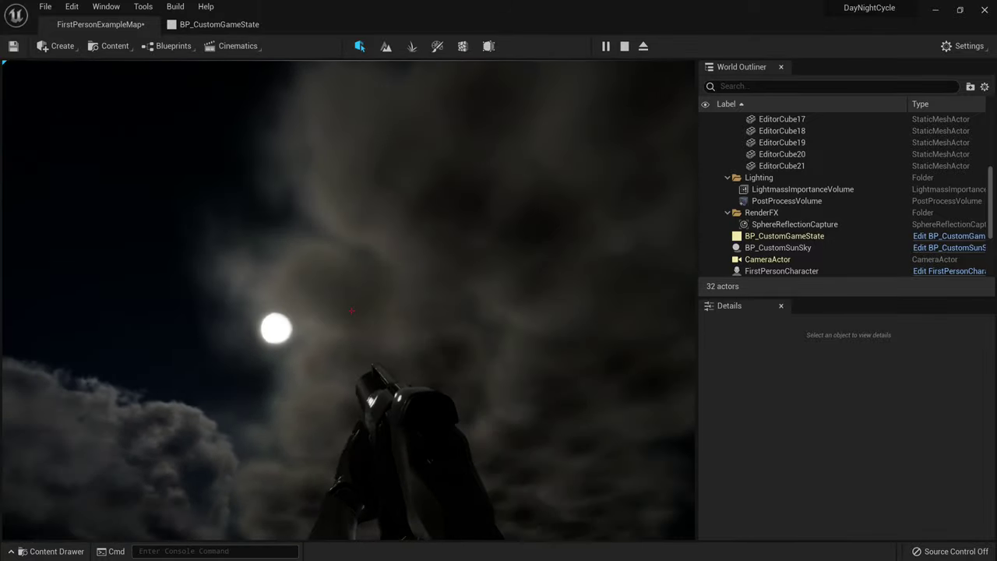
key(Escape)
right_drag(663, 83, 603, 218)
key(s)
key(w)
key(d)
key(s)
mouse_move(636, 111)
right_down()
mouse_move(646, 105)
mouse_move(640, 98)
right_up()
Step: Open the BP_CustomSunSky blueprint and show its Moon component in the blueprint viewport
key(ctrl+space)
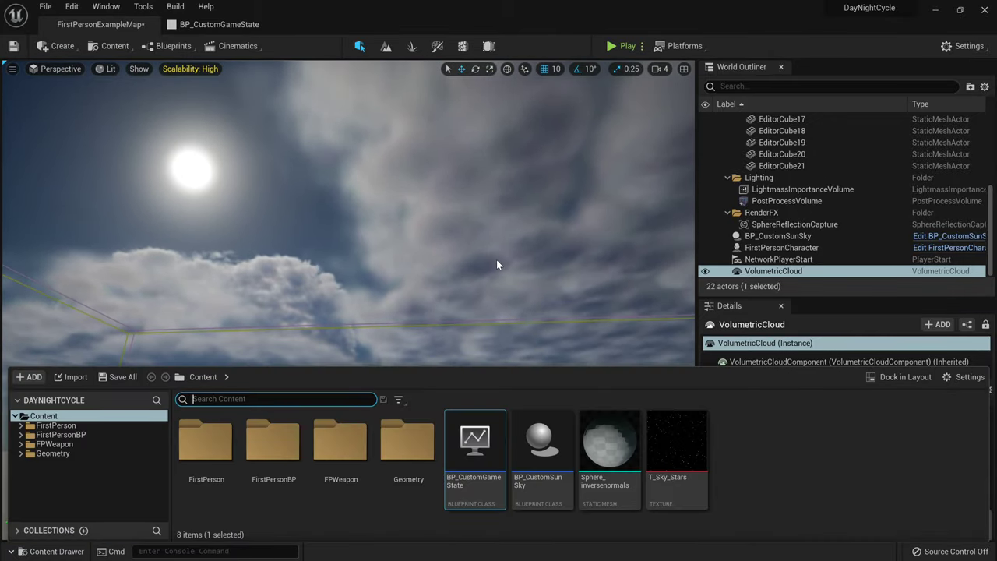
double_click(541, 445)
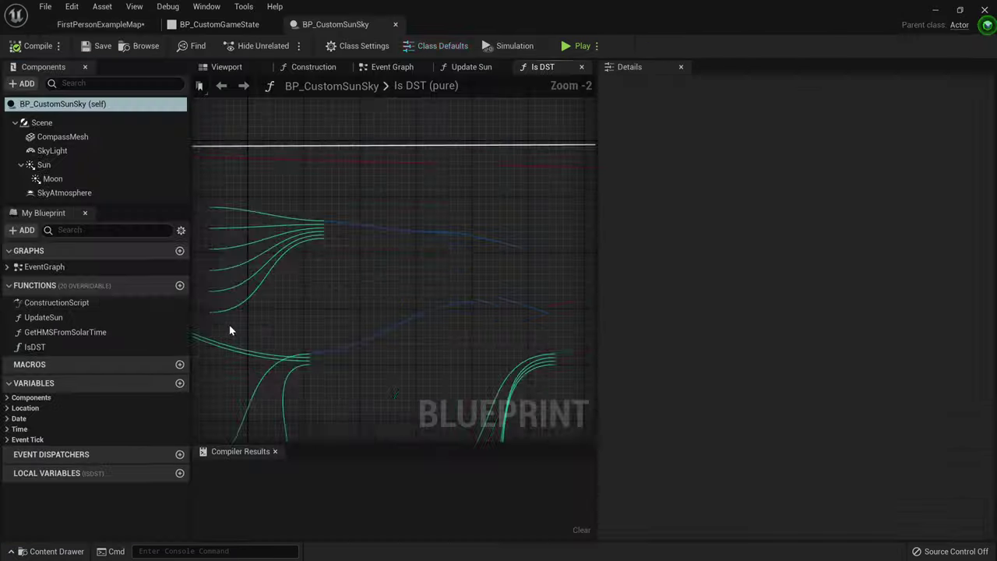
click(63, 176)
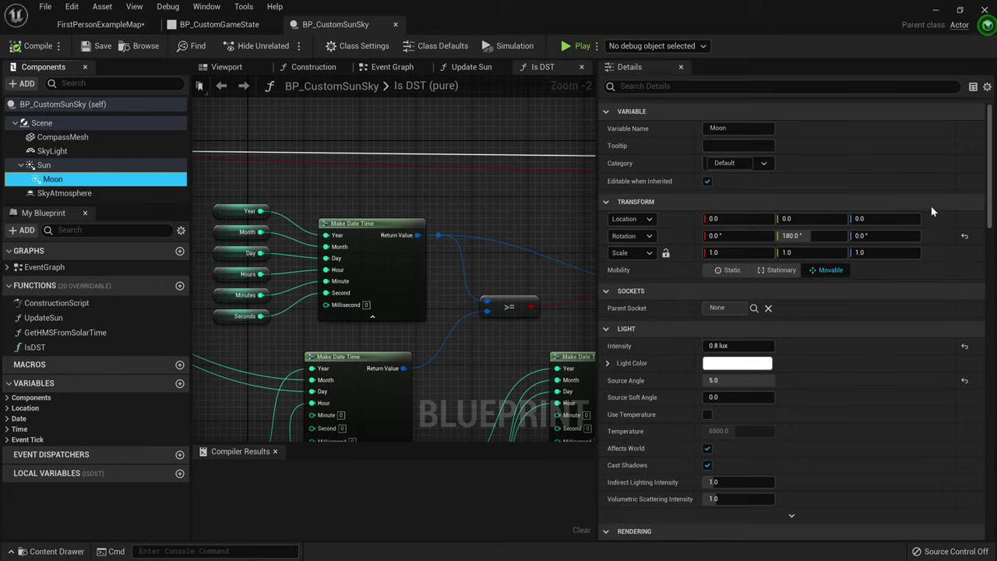
click(226, 67)
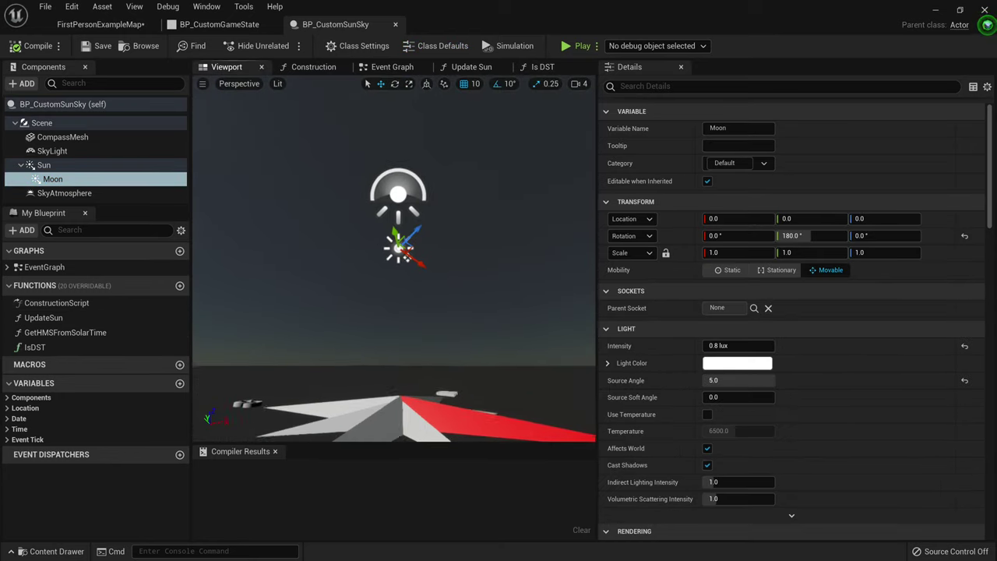
right_drag(311, 179, 223, 133)
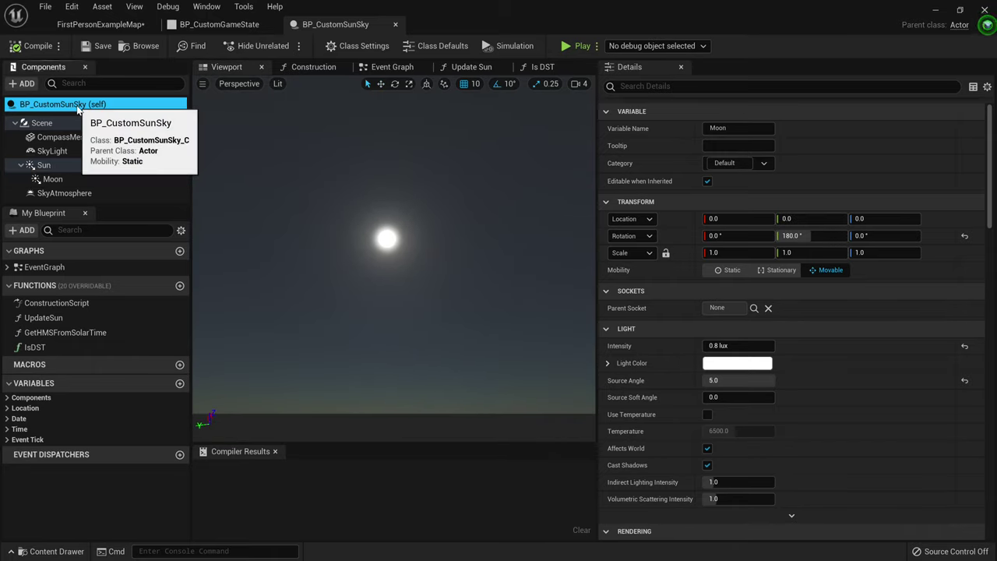
Step: Set the default Hours value of BP_CustomSunSky to 23
click(92, 103)
scroll(752, 466, down, 2)
scroll(752, 467, down, 3)
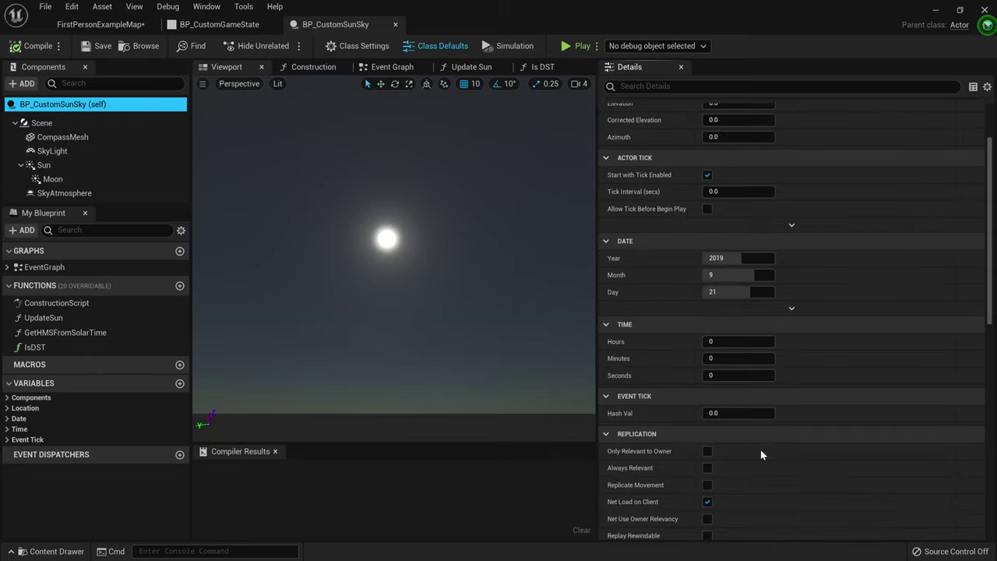
click(710, 323)
text(7)
key(Return)
drag(723, 323, 773, 322)
right_drag(393, 258, 360, 234)
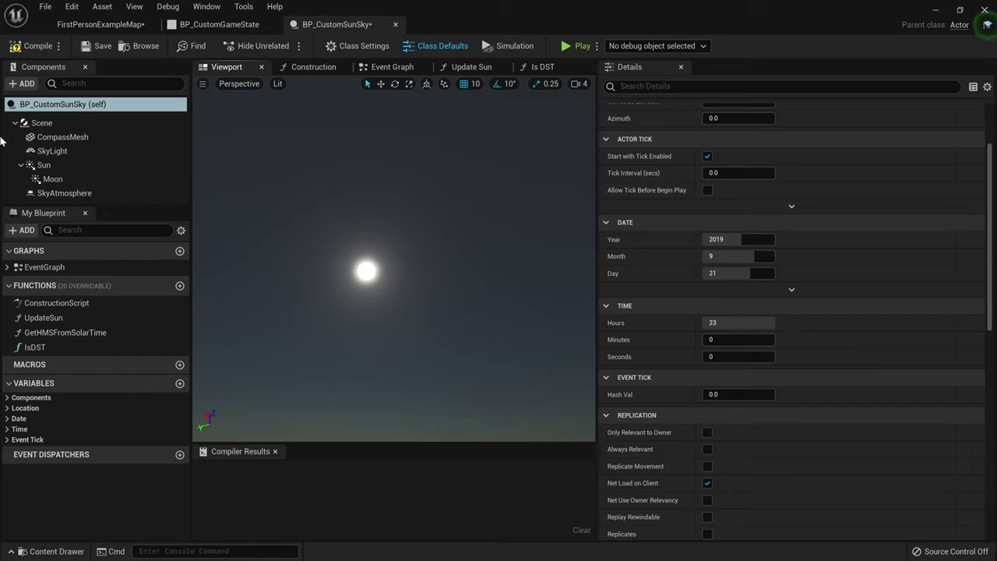
Step: Select the Moon component, try a light intensity of 1 lux and set it back to 0.8 lux
click(64, 179)
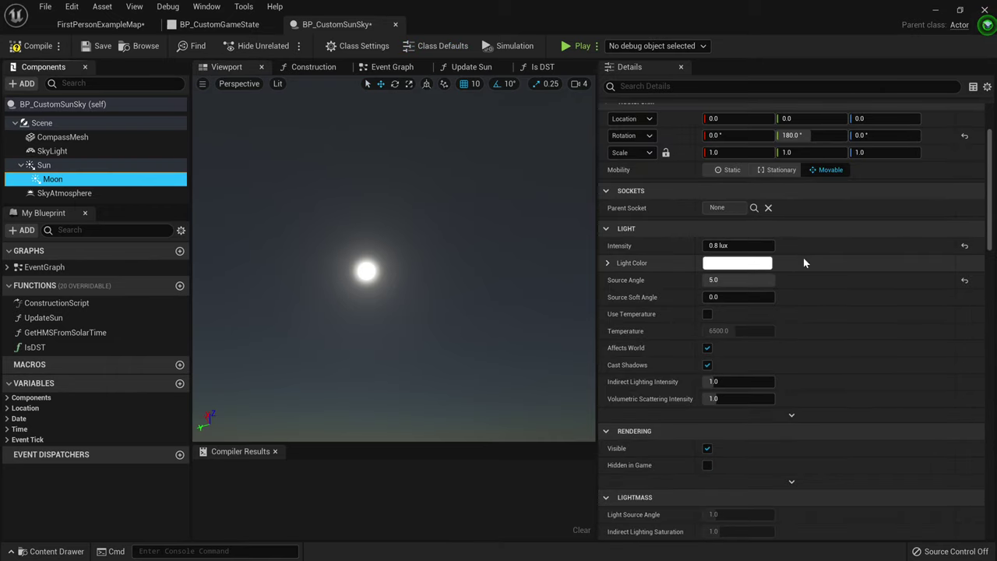
mouse_move(769, 279)
mouse_down()
mouse_move(703, 280)
mouse_move(773, 279)
mouse_up()
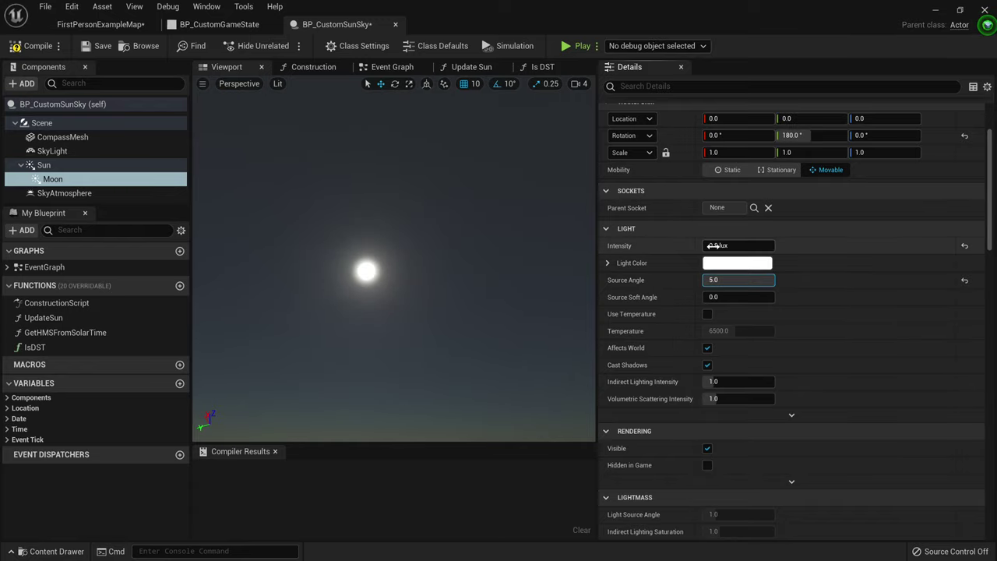
mouse_move(723, 246)
mouse_down()
mouse_move(703, 246)
mouse_move(759, 246)
mouse_move(703, 246)
mouse_move(722, 246)
mouse_up()
text(1)
key(Return)
text(0.8)
key(Return)
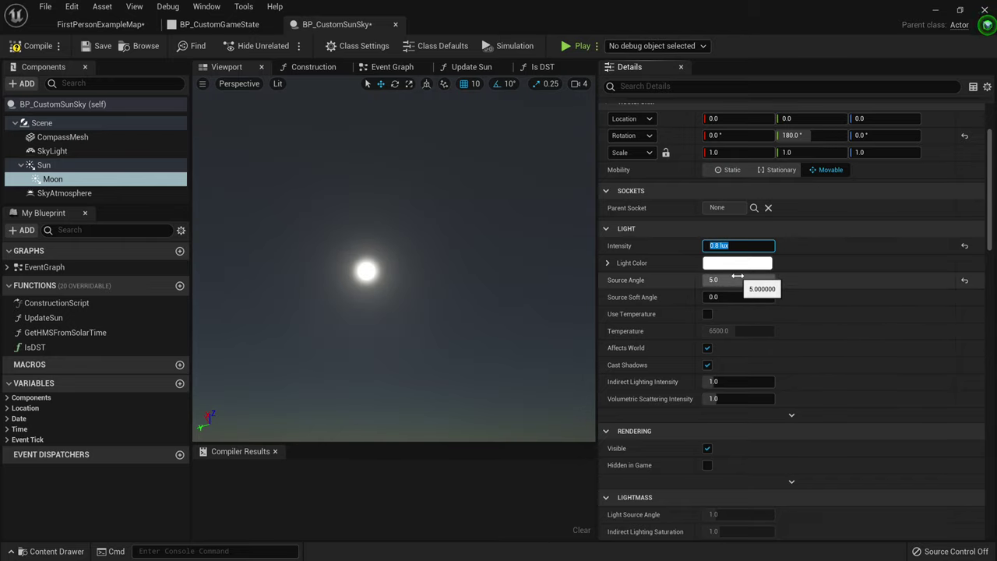
Step: Set the Moon's light color to a pale blue with hue about 226 and saturation about 0.44
click(738, 264)
drag(809, 357, 800, 347)
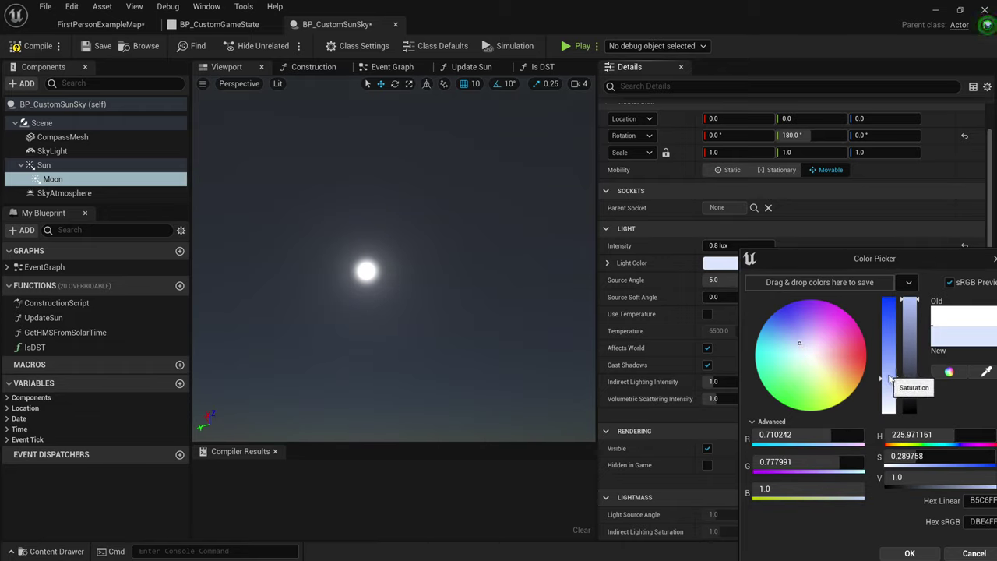
drag(890, 379, 893, 361)
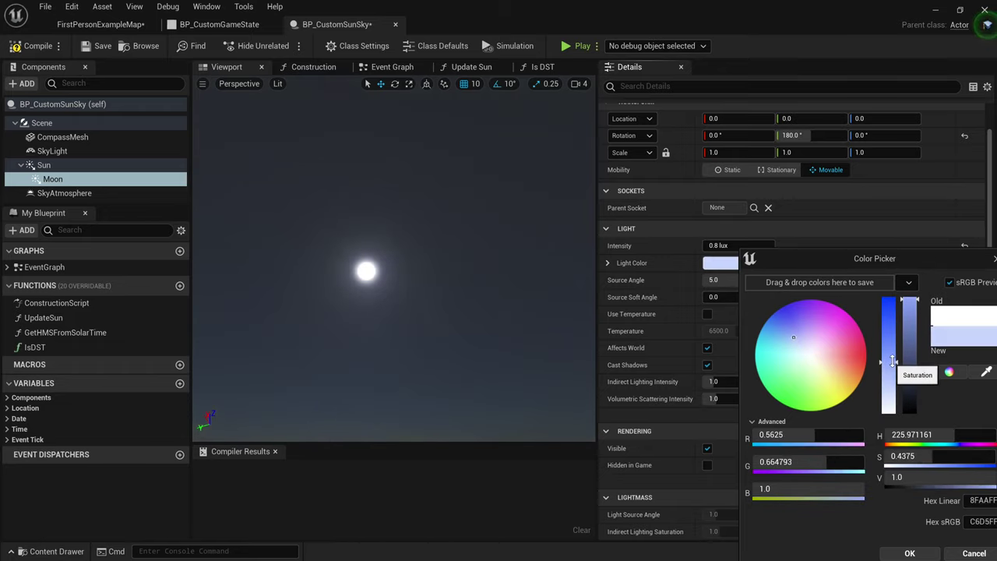
click(908, 552)
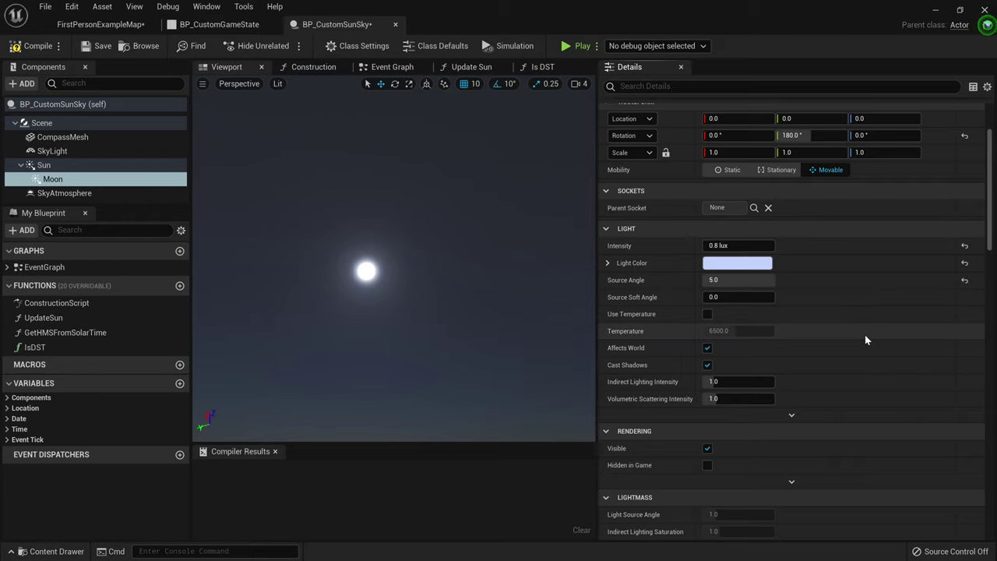
Step: Set the Moon's Atmosphere Sun Disk Color to a pale cyan with hue about 187 and saturation about 0.24
scroll(861, 333, down, 8)
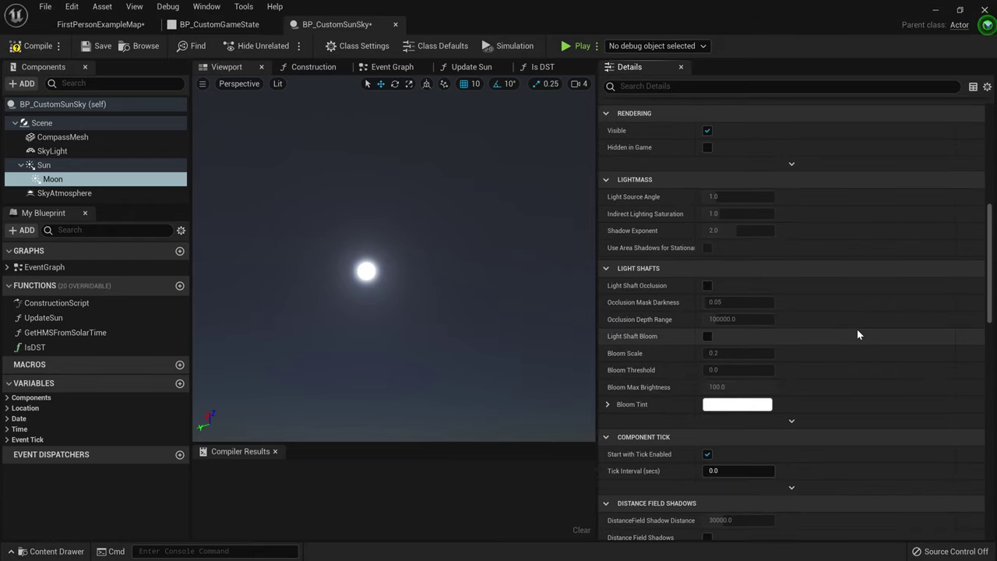
scroll(857, 335, down, 3)
scroll(858, 334, down, 2)
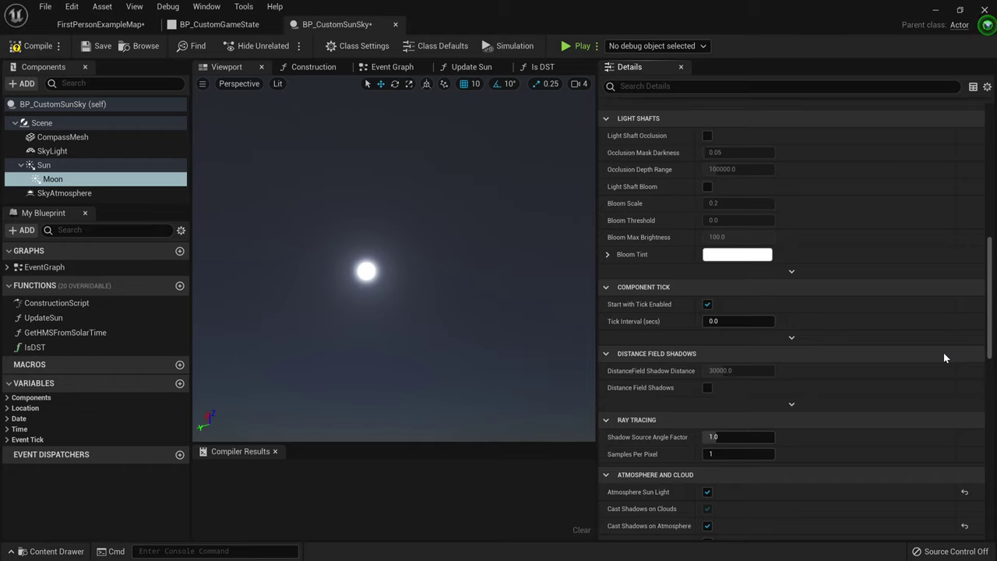
scroll(938, 352, down, 1)
scroll(919, 354, down, 6)
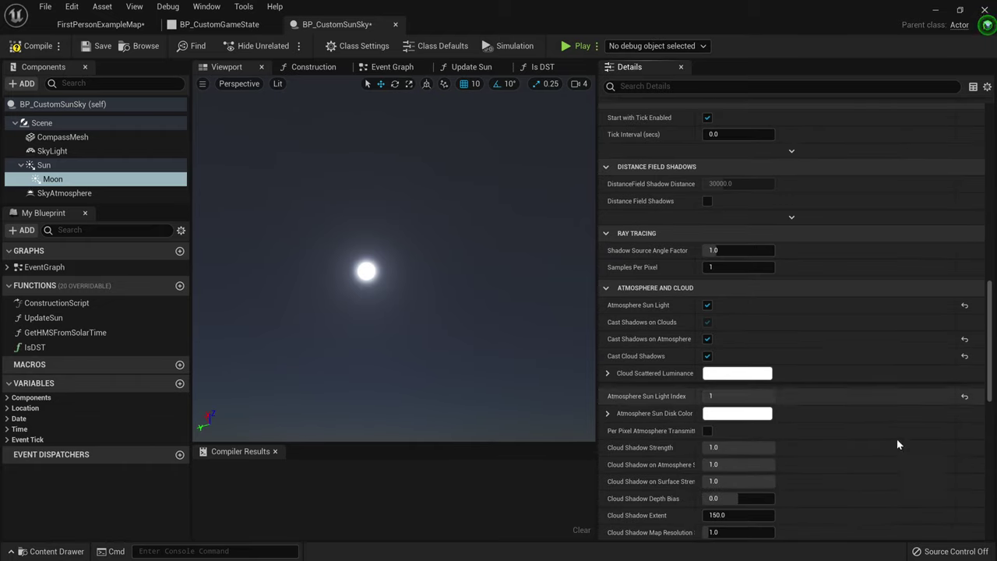
scroll(935, 389, down, 3)
mouse_move(666, 267)
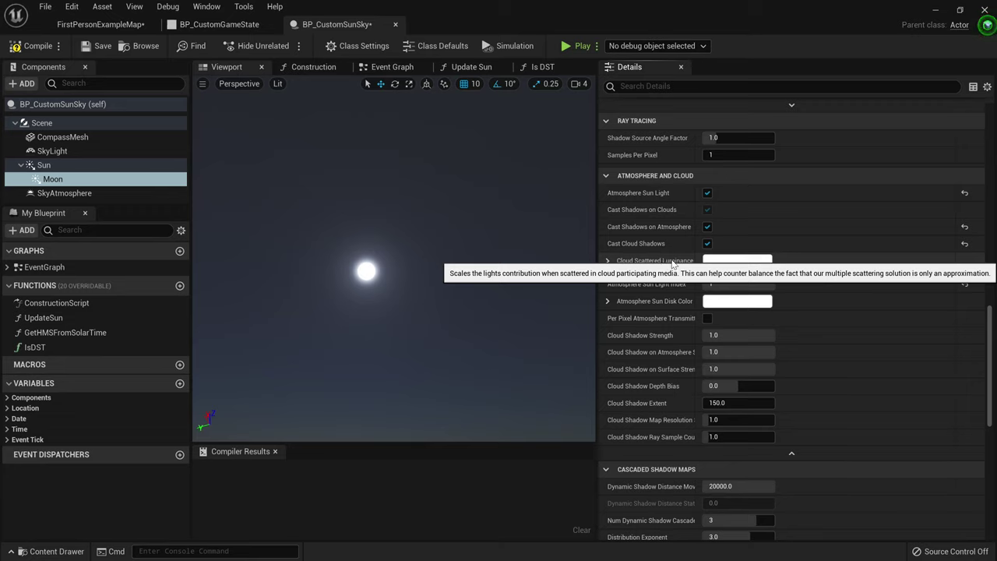
click(725, 302)
drag(818, 360, 789, 357)
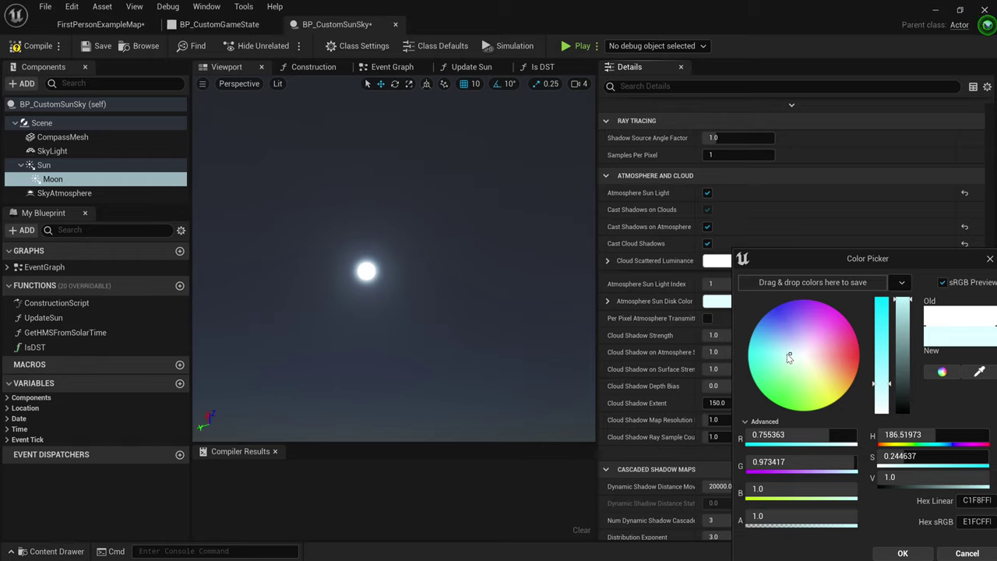
click(901, 552)
right_drag(507, 338, 484, 369)
Step: Review the remaining Moon settings and the Sun component's light, atmosphere and cloud settings
scroll(854, 417, down, 1)
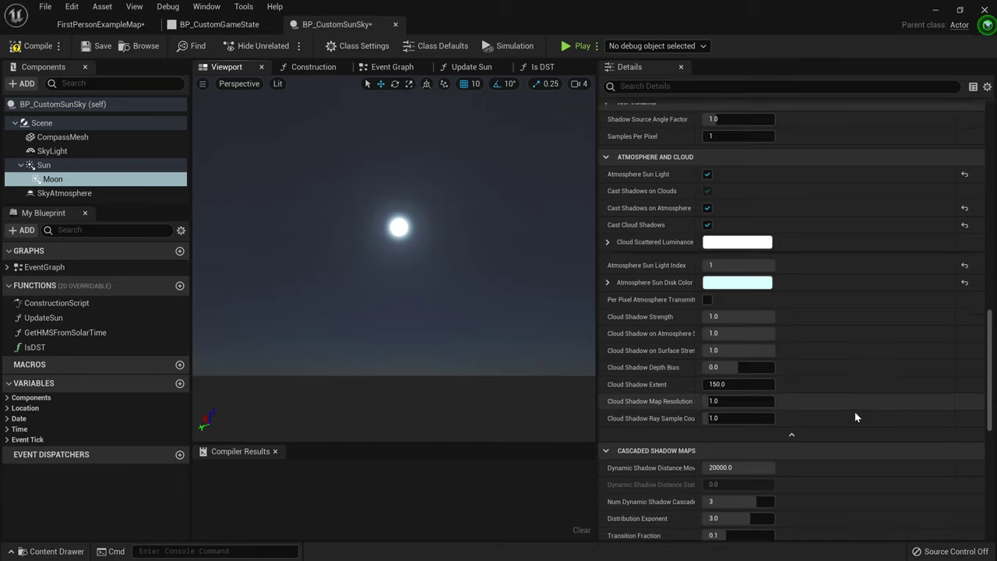
scroll(854, 417, down, 11)
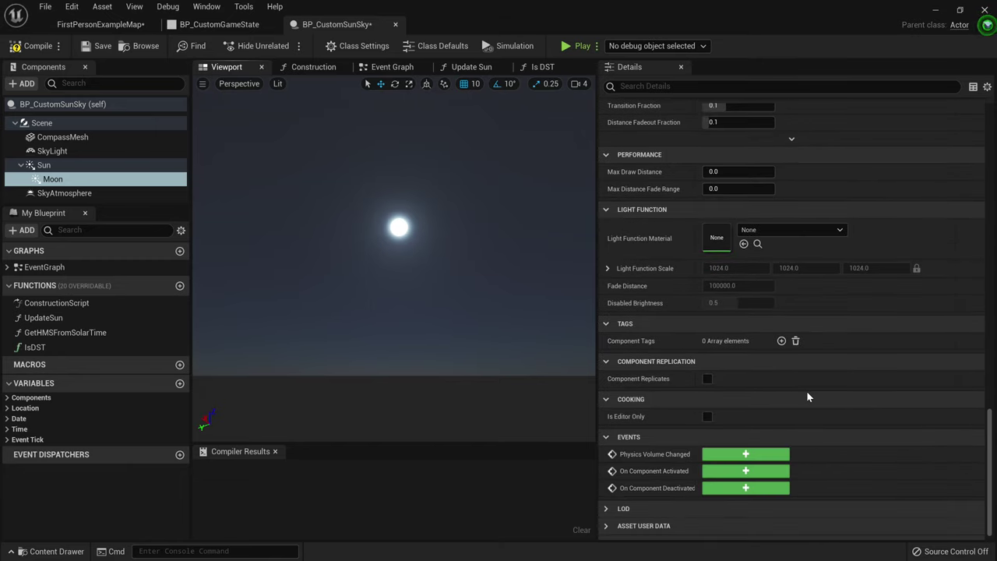
scroll(807, 397, down, 1)
click(45, 165)
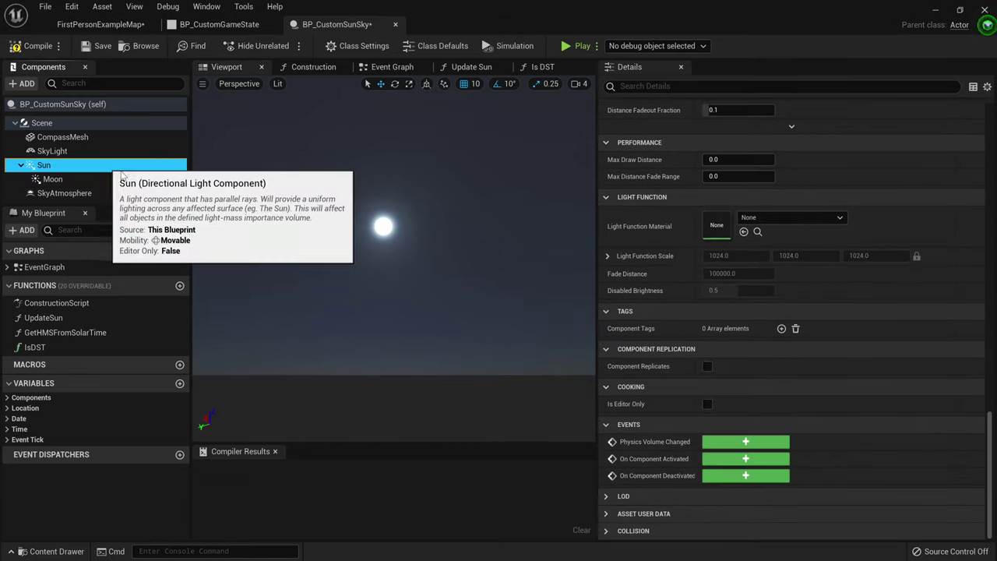
scroll(794, 397, up, 5)
scroll(791, 388, up, 12)
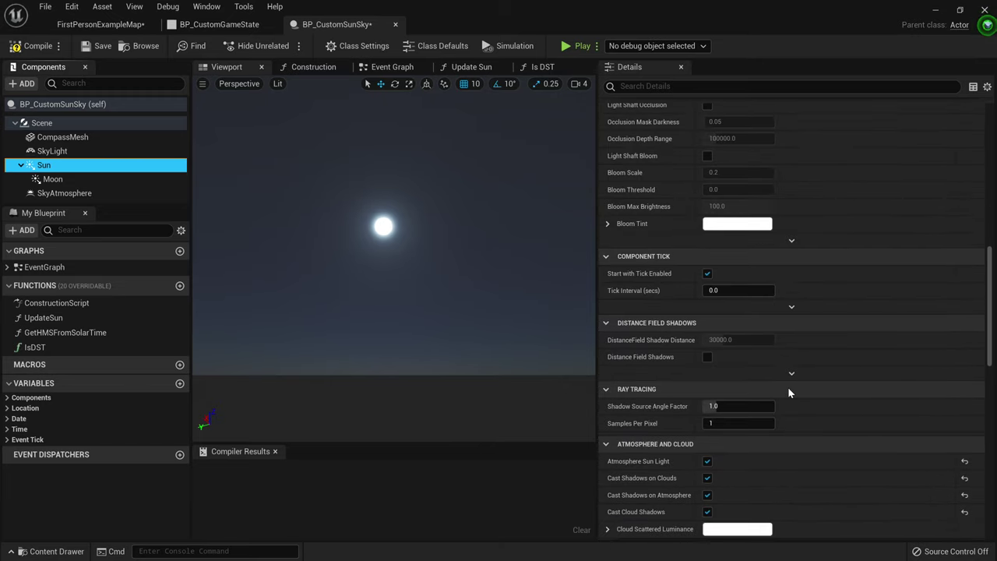
scroll(787, 390, up, 3)
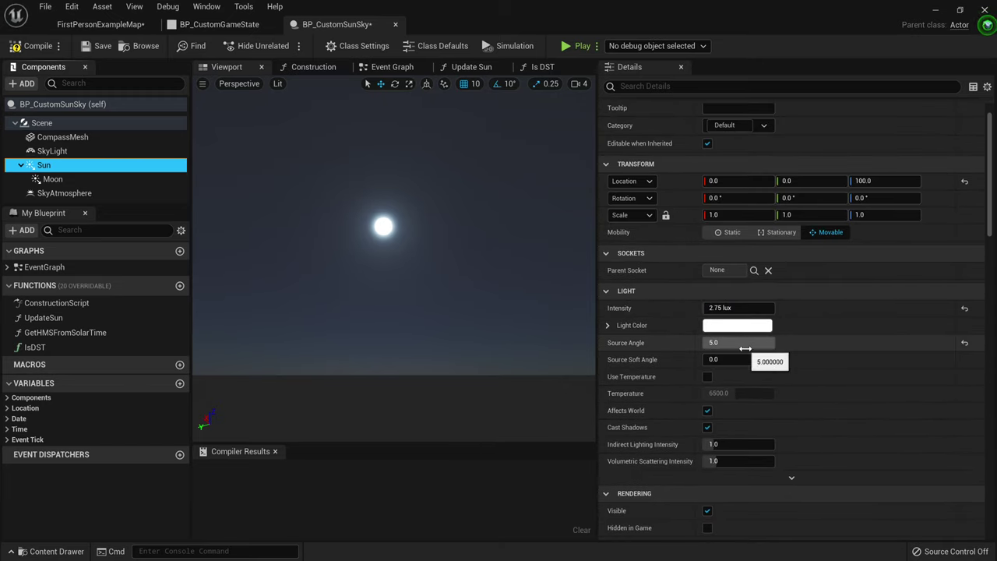
drag(741, 342, 703, 343)
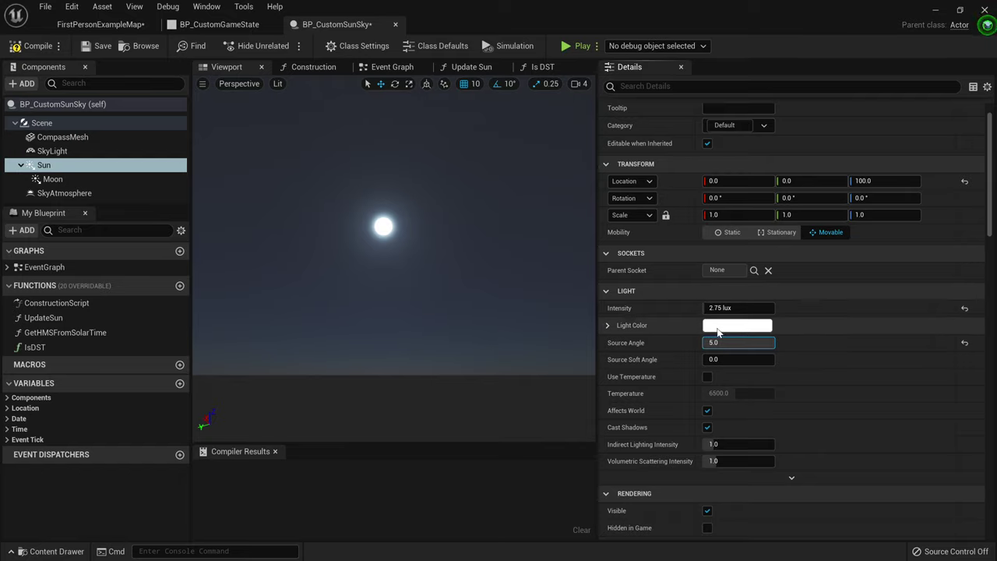
scroll(661, 393, down, 10)
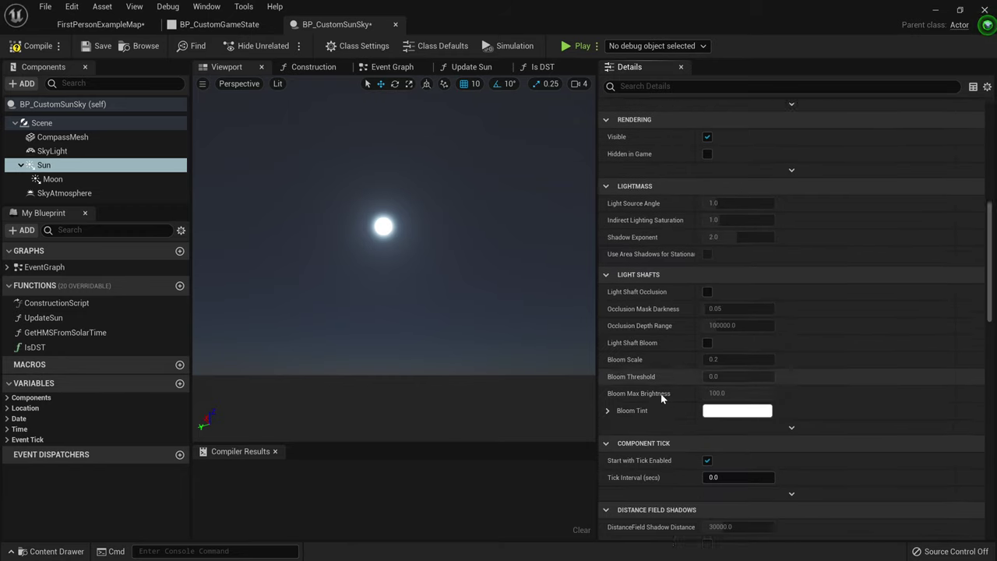
scroll(660, 393, down, 8)
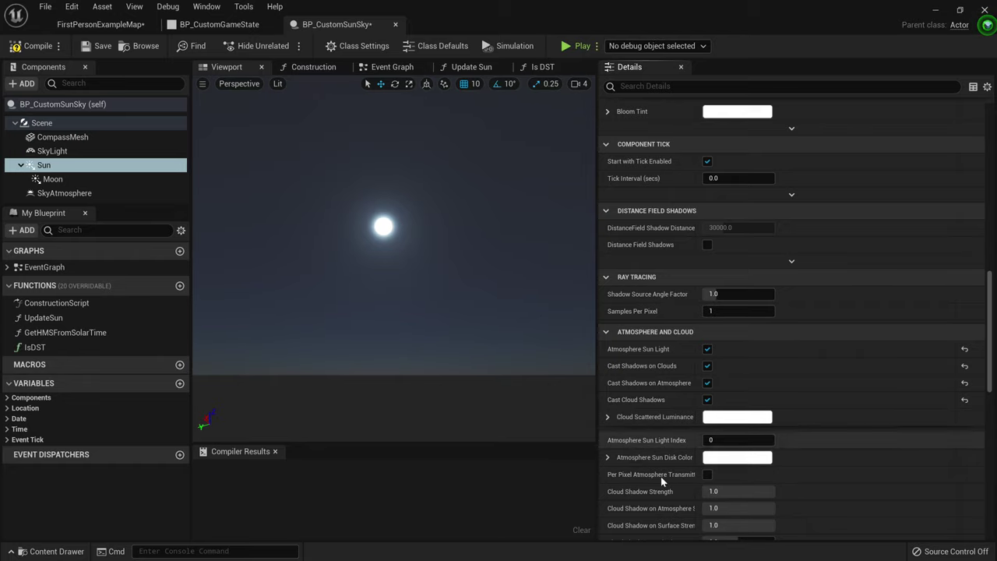
scroll(667, 369, up, 10)
scroll(666, 369, up, 1)
mouse_move(312, 166)
right_down()
mouse_move(214, 85)
mouse_move(425, 220)
mouse_move(311, 166)
right_up()
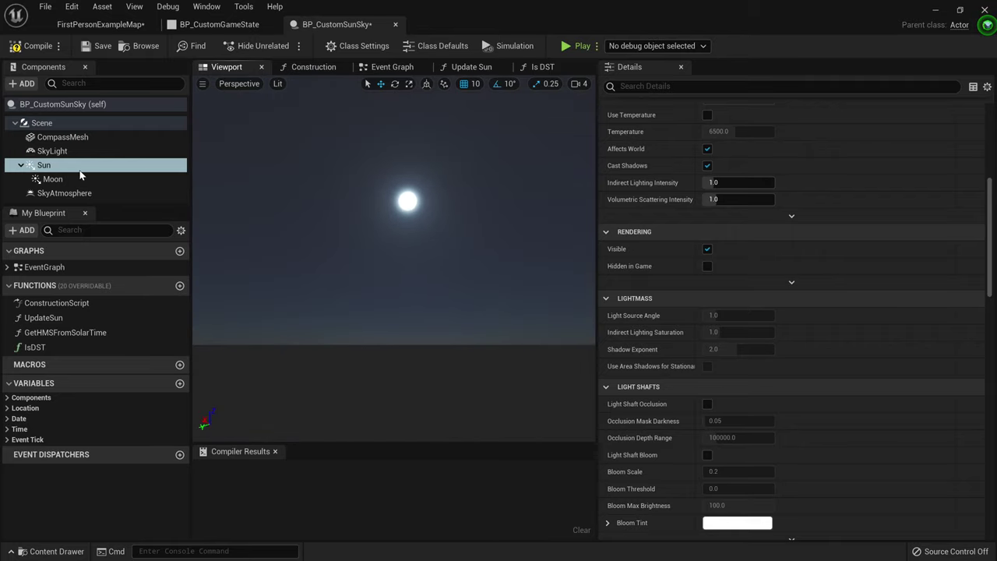
Step: Save and compile BP_CustomSunSky, and view the moon in the FirstPersonExampleMap level
click(92, 47)
click(34, 47)
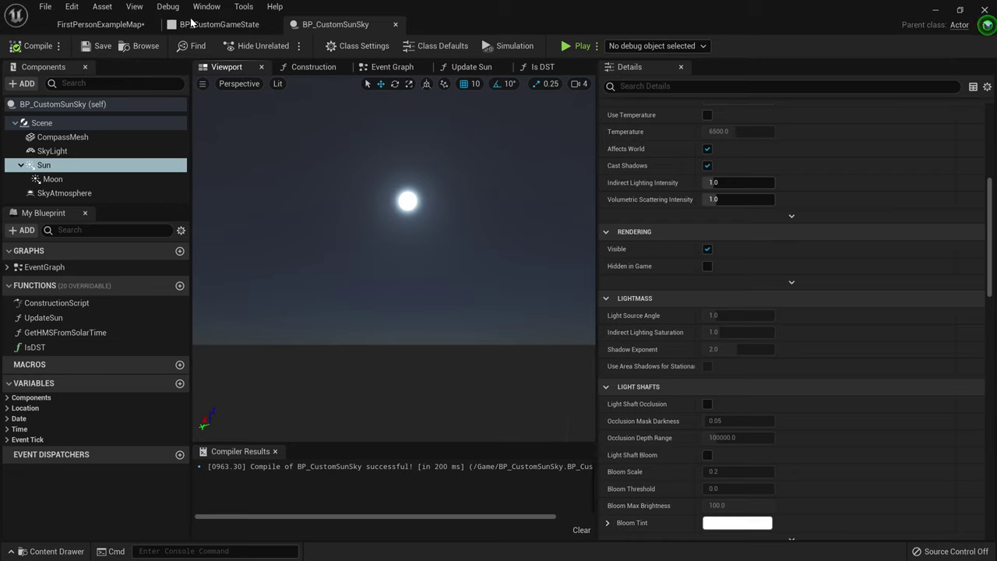
click(115, 24)
right_drag(347, 300, 648, 303)
right_drag(275, 272, 397, 337)
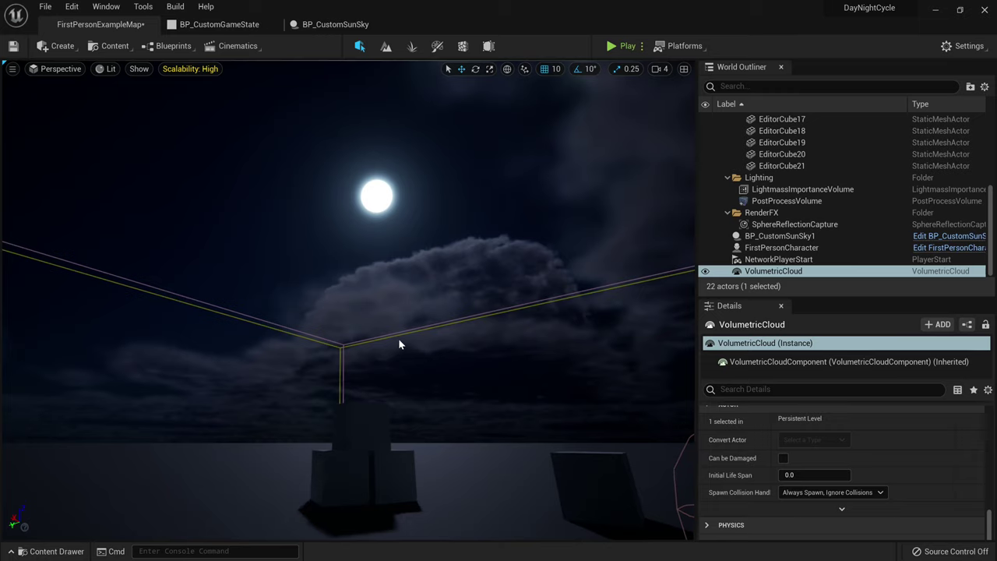
scroll(872, 446, up, 3)
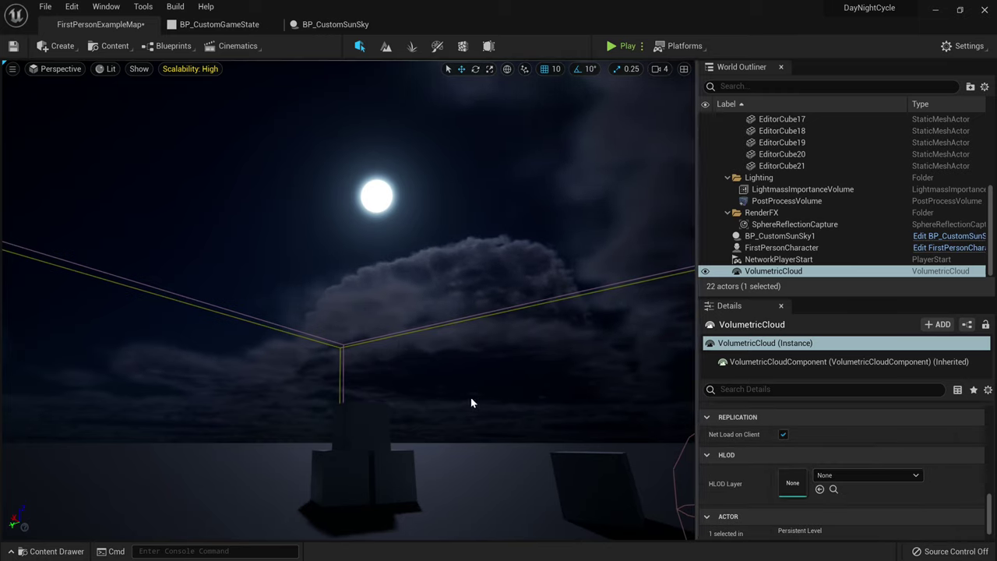
mouse_move(442, 396)
right_down()
mouse_move(475, 395)
mouse_move(443, 395)
right_up()
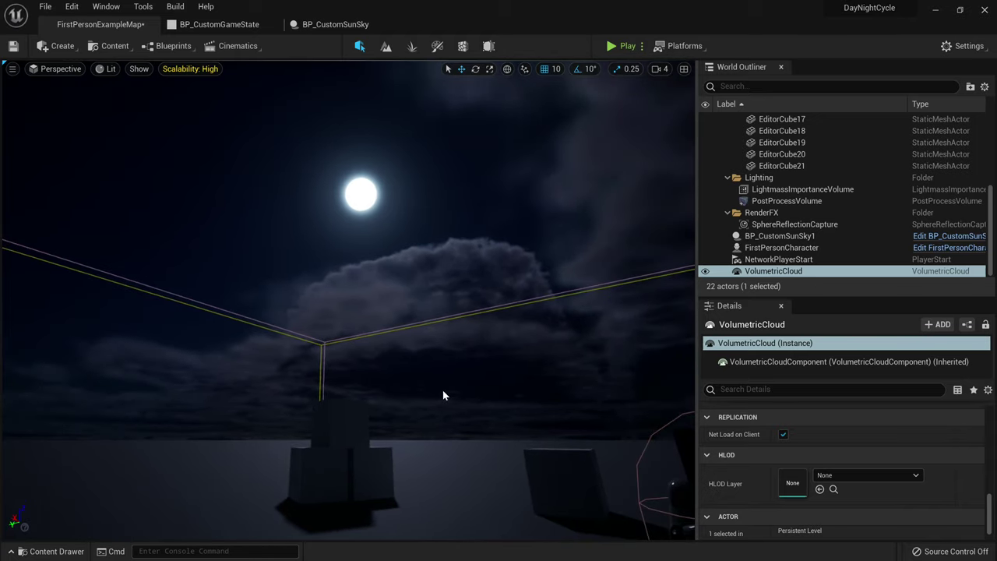
Step: Select the custom sun sky actor in the level and examine its location settings alongside the night sky
click(786, 236)
right_drag(442, 395, 458, 337)
scroll(876, 482, up, 15)
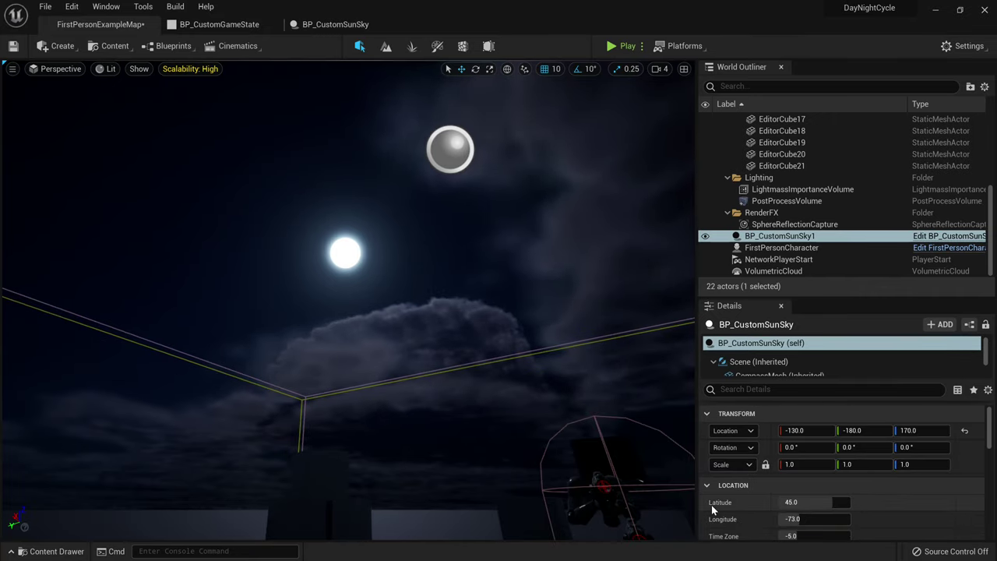
scroll(711, 505, down, 1)
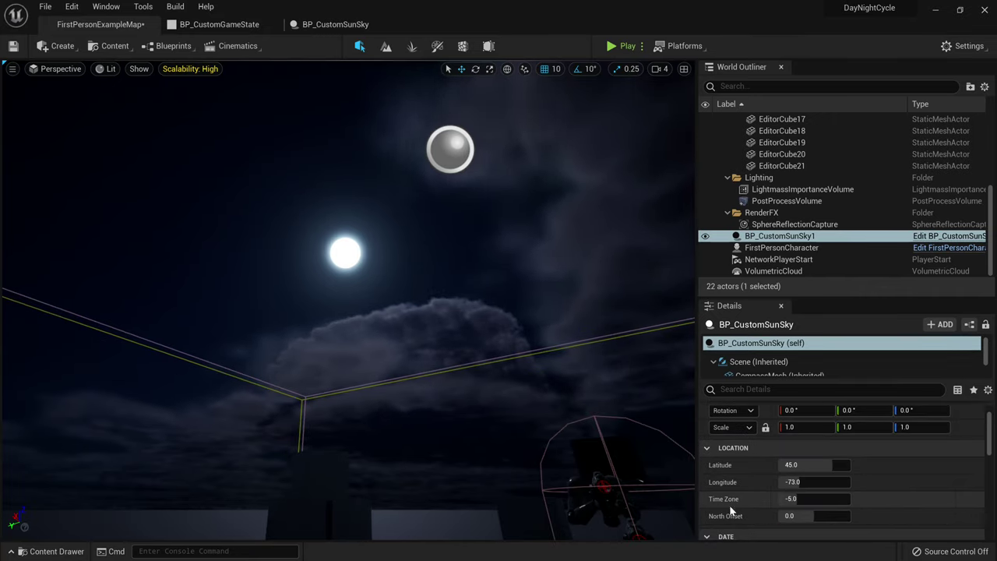
right_drag(498, 335, 483, 354)
key(s)
key(w)
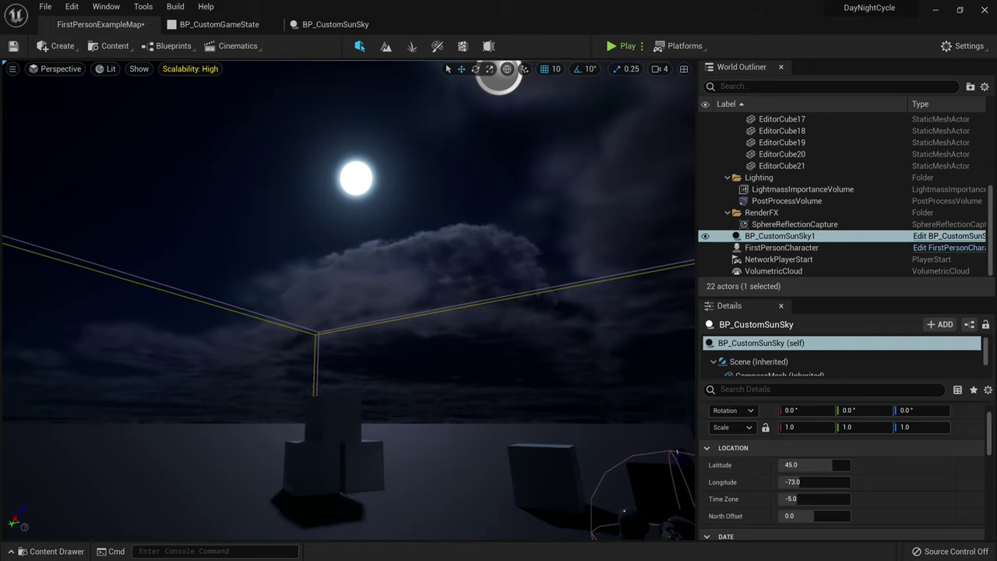
Step: Switch to Google Maps in the browser and look up the coordinates of a spot on the southern Cape Peninsula
right_drag(329, 310, 328, 281)
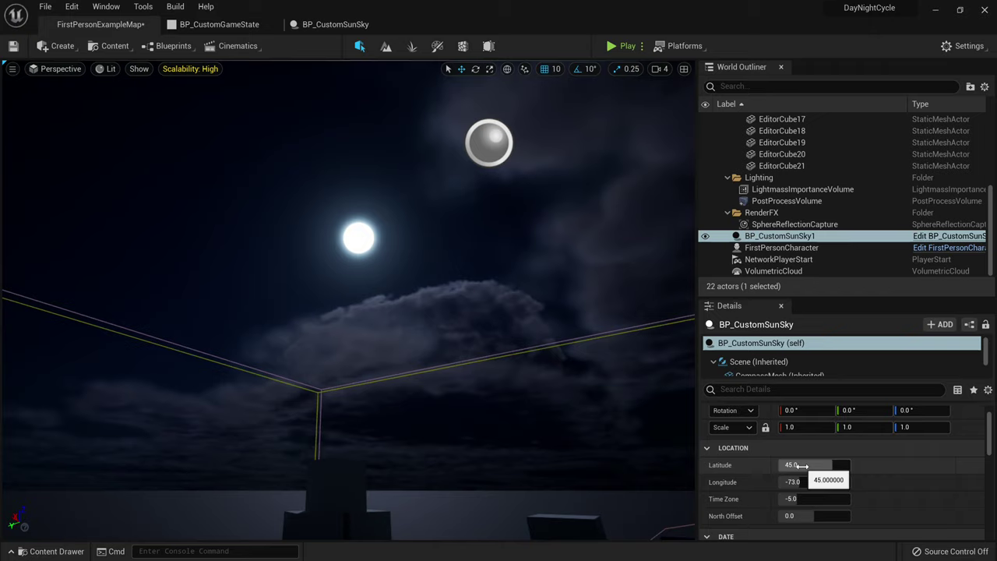
mouse_move(455, 406)
right_down()
mouse_move(436, 418)
mouse_move(455, 406)
right_up()
key(alt+Tab)
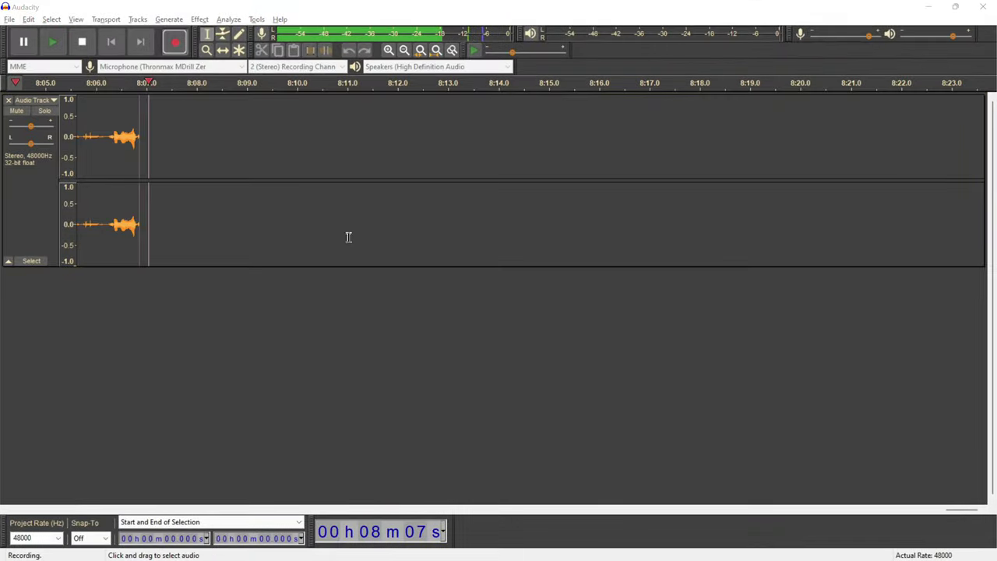
key(alt+Tab)
key(Tab)
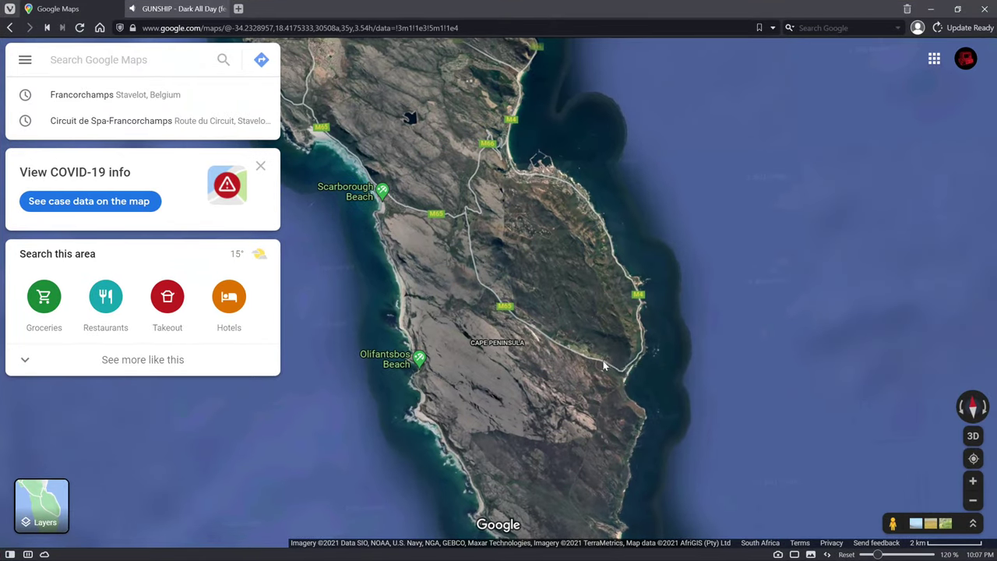
scroll(510, 415, down, 5)
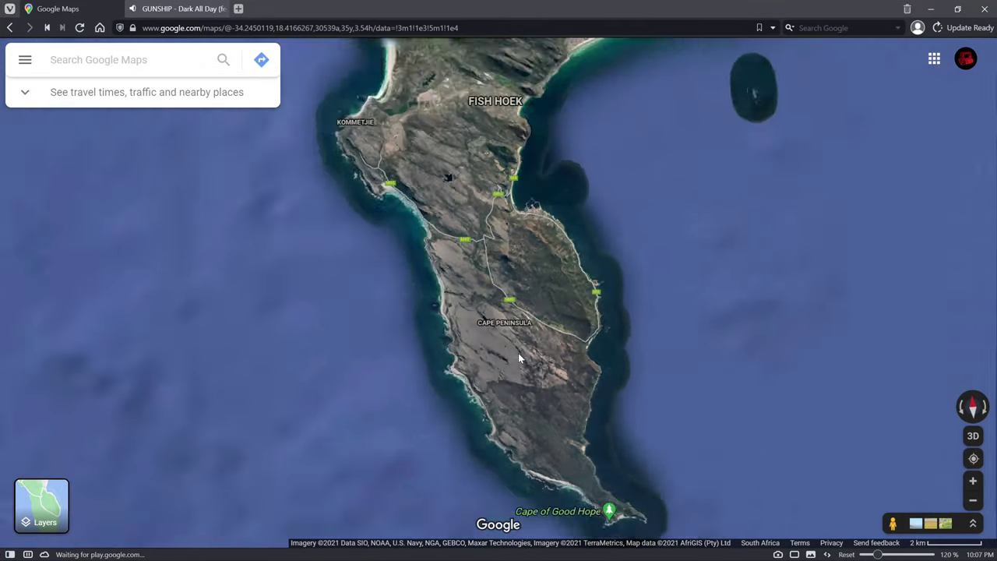
scroll(591, 257, down, 1)
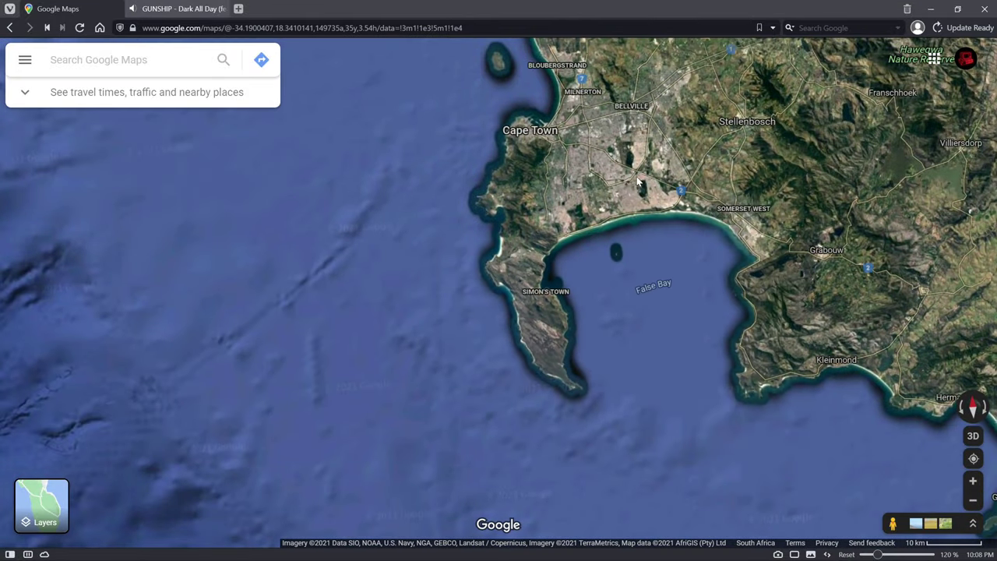
scroll(508, 343, up, 3)
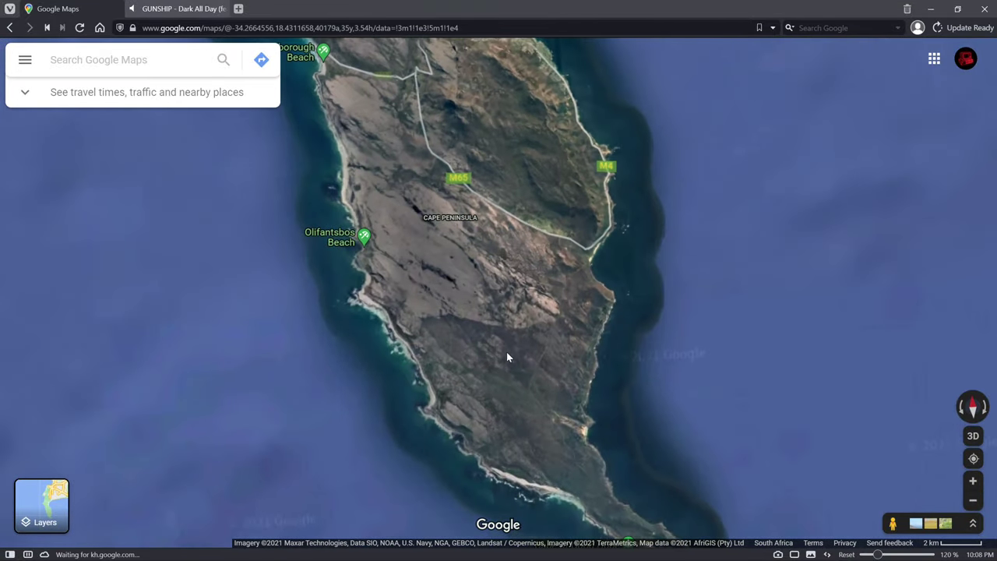
scroll(518, 378, up, 1)
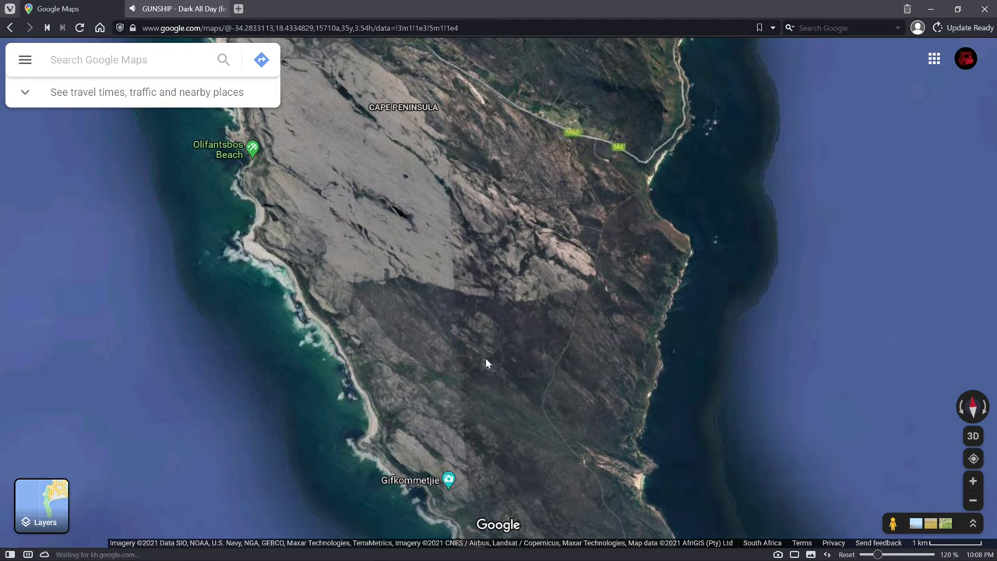
right_click(486, 358)
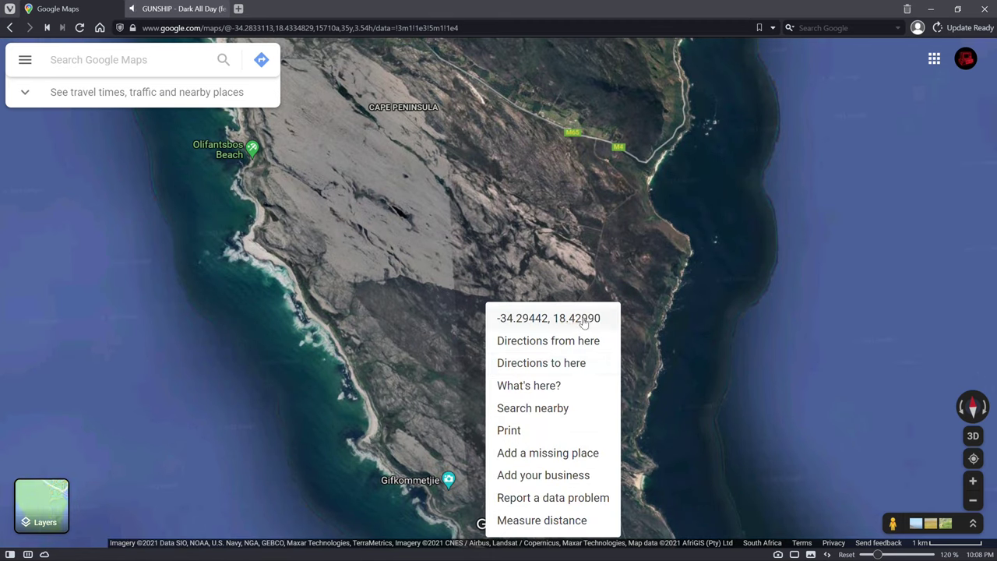
Step: Return to Unreal Editor and set the sky actor's Latitude to -34, Longitude to 18 and Time Zone to 2
key(alt+Tab)
key(alt+Tab)
key(Tab)
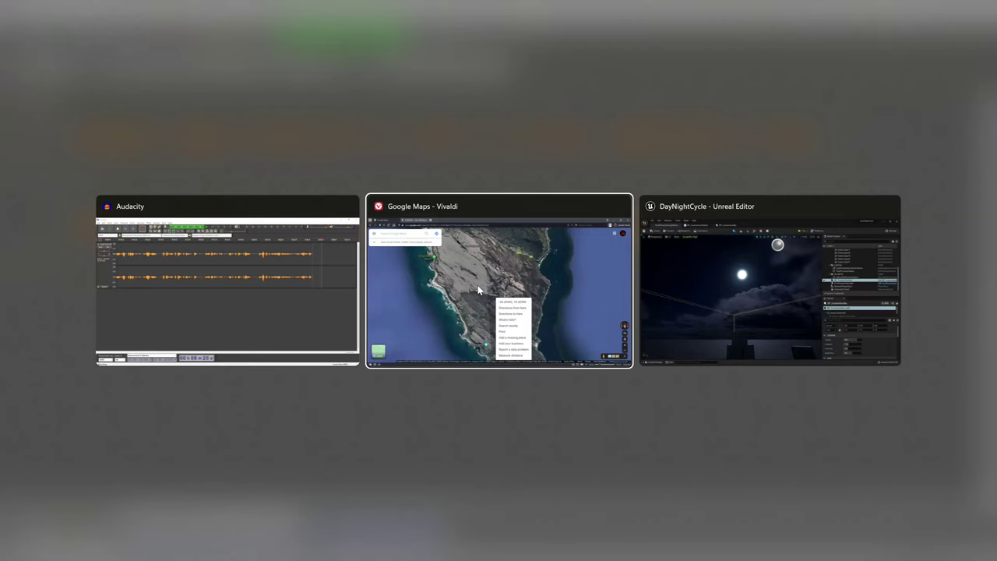
click(796, 463)
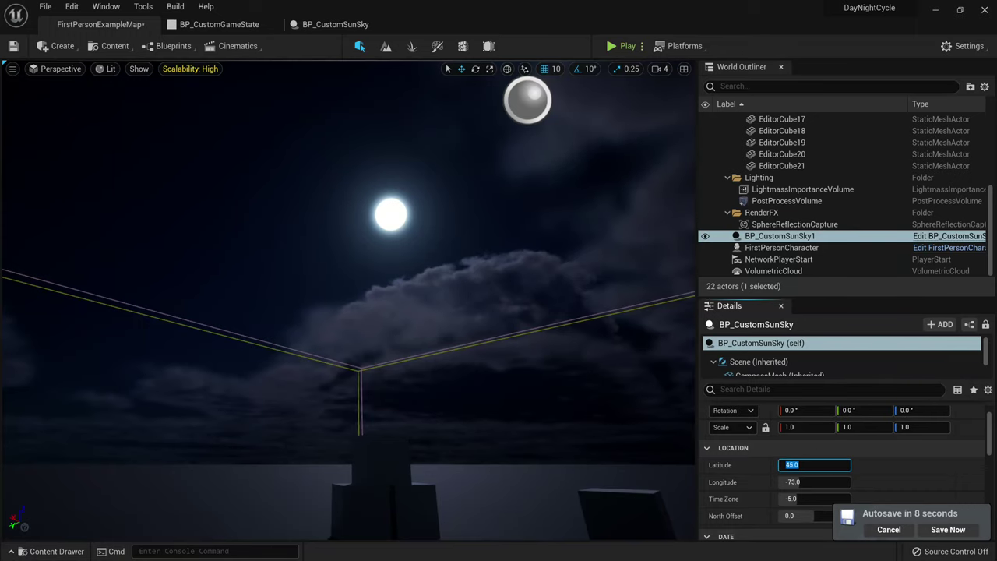
text(-34)
key(Return)
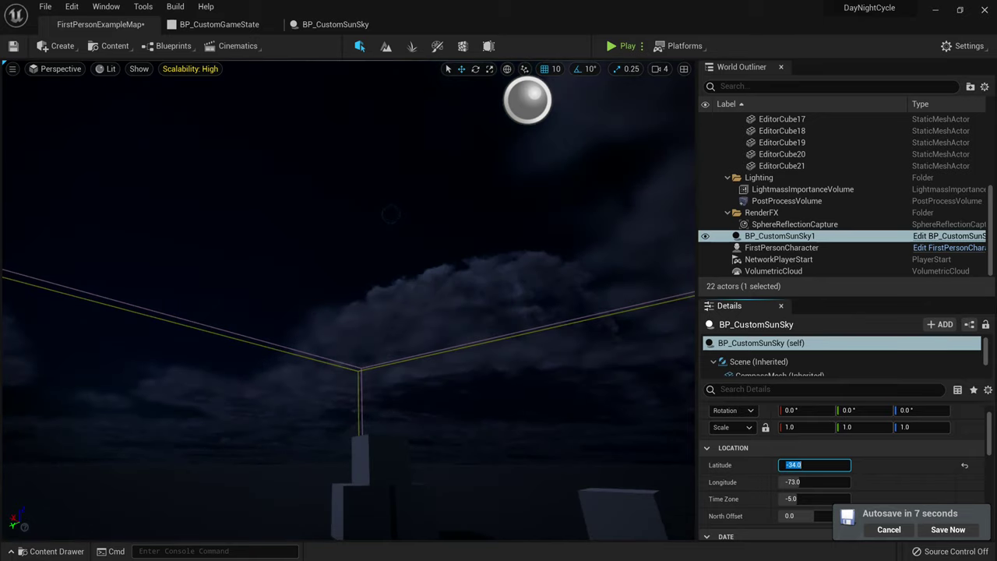
click(793, 489)
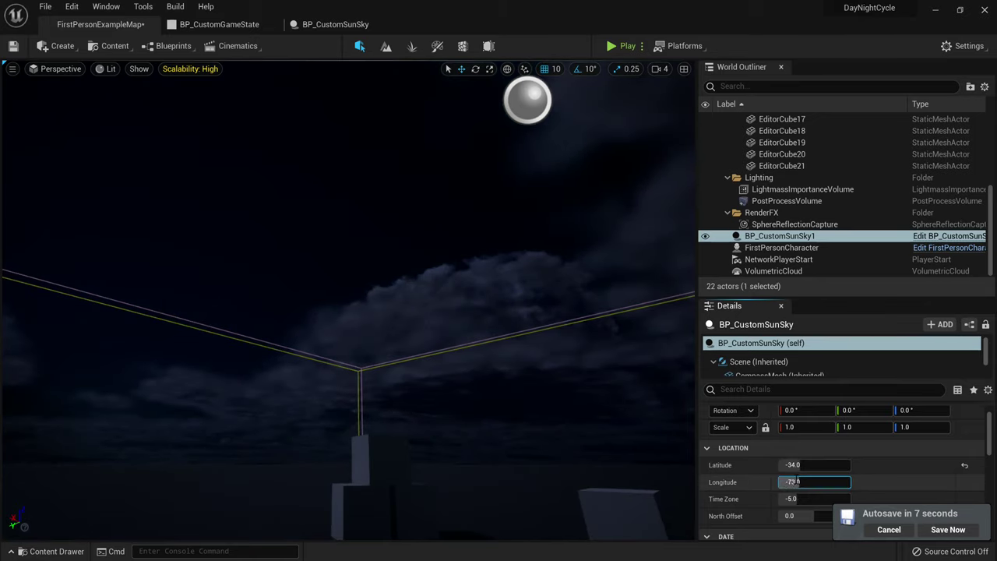
text(18)
key(Return)
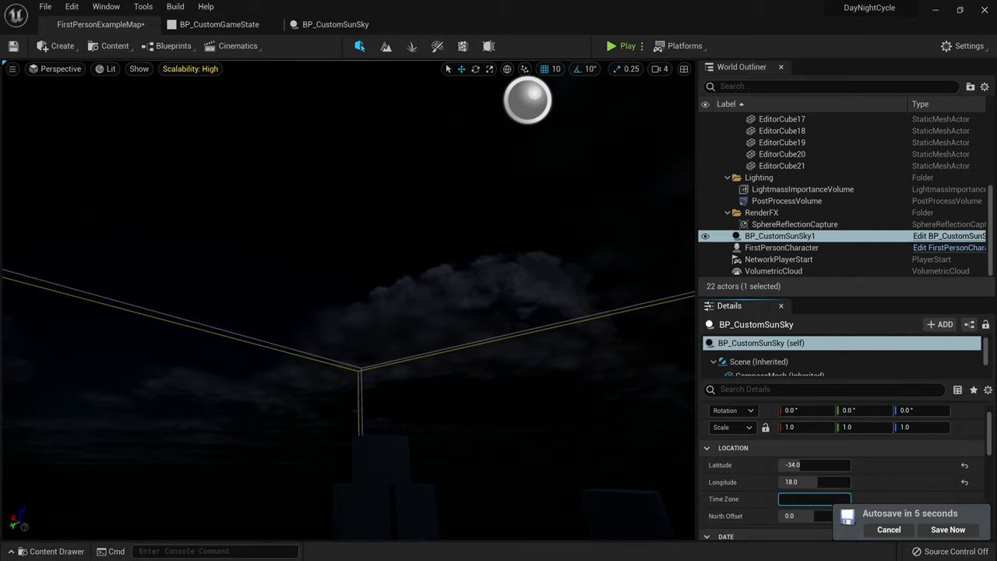
text(2)
key(Return)
right_drag(421, 304, 450, 277)
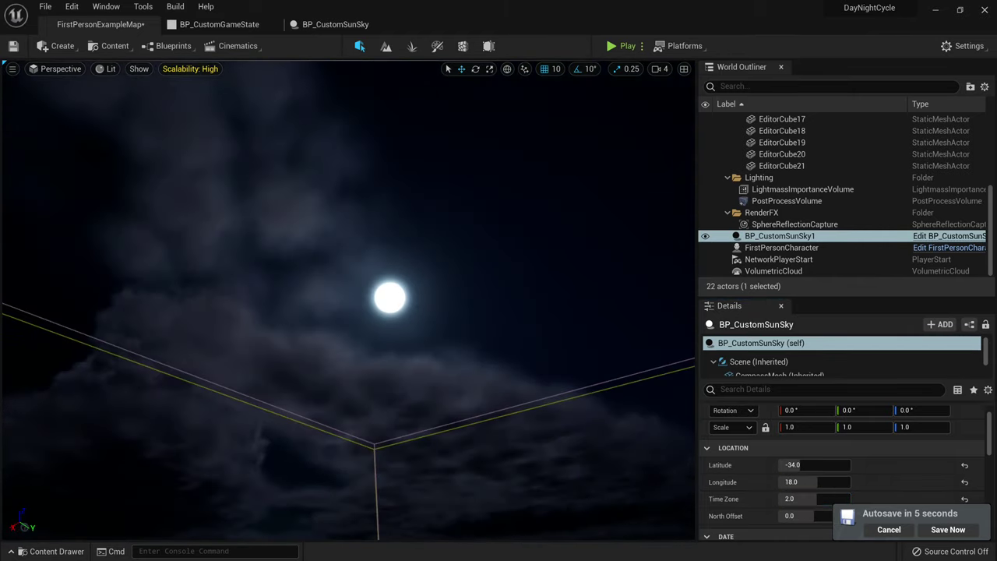
Step: Set the sky actor's Hours to 8 and look at the low sun on the horizon
scroll(869, 465, down, 5)
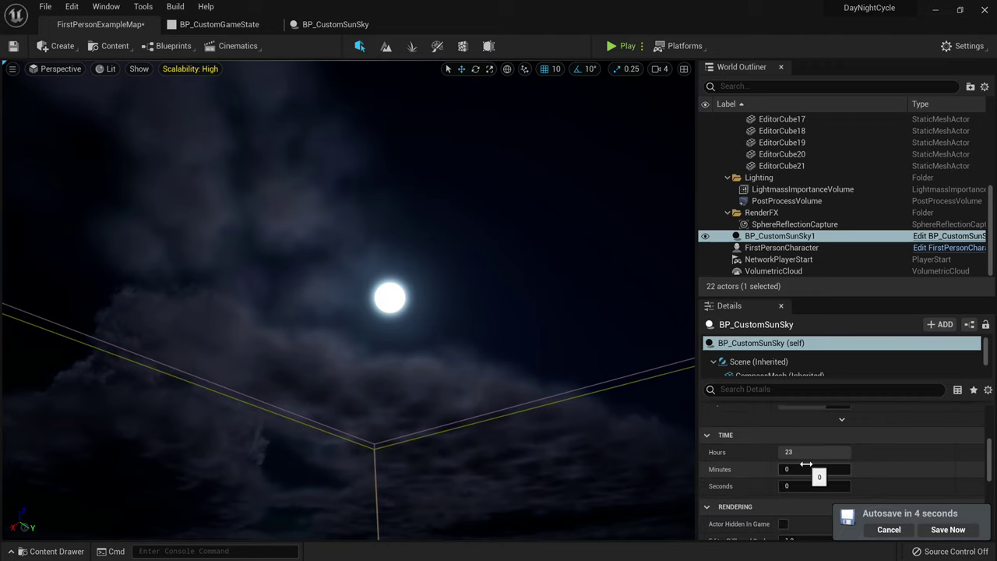
drag(815, 452, 785, 452)
right_drag(298, 381, 297, 382)
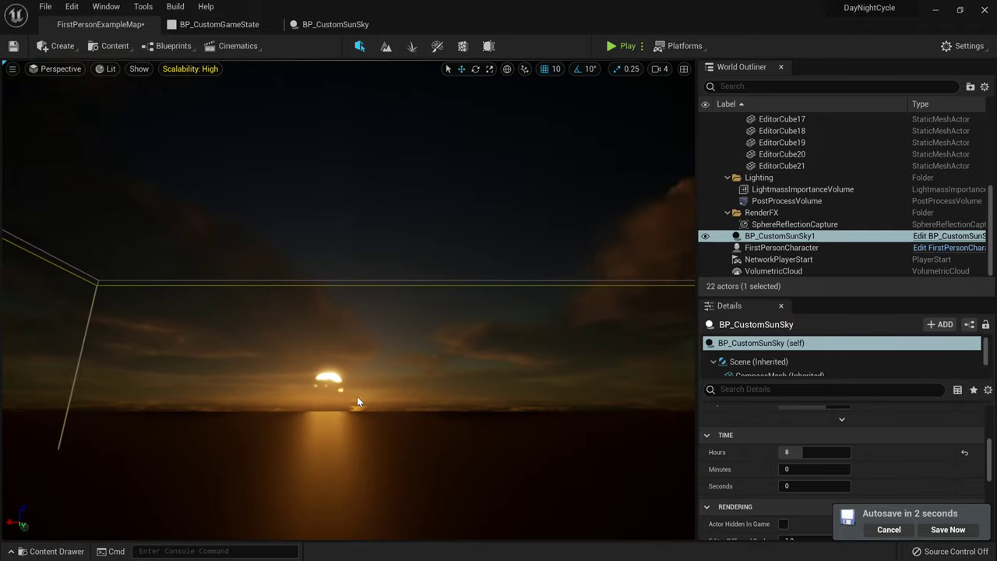
right_drag(411, 374, 411, 374)
Step: Try several times of day on the sky actor, ending with Hours at 11, and view the compass on the ground
drag(791, 451, 835, 451)
right_drag(318, 408, 318, 408)
mouse_move(812, 458)
mouse_down()
mouse_move(781, 458)
mouse_move(812, 452)
mouse_up()
right_drag(467, 312, 545, 370)
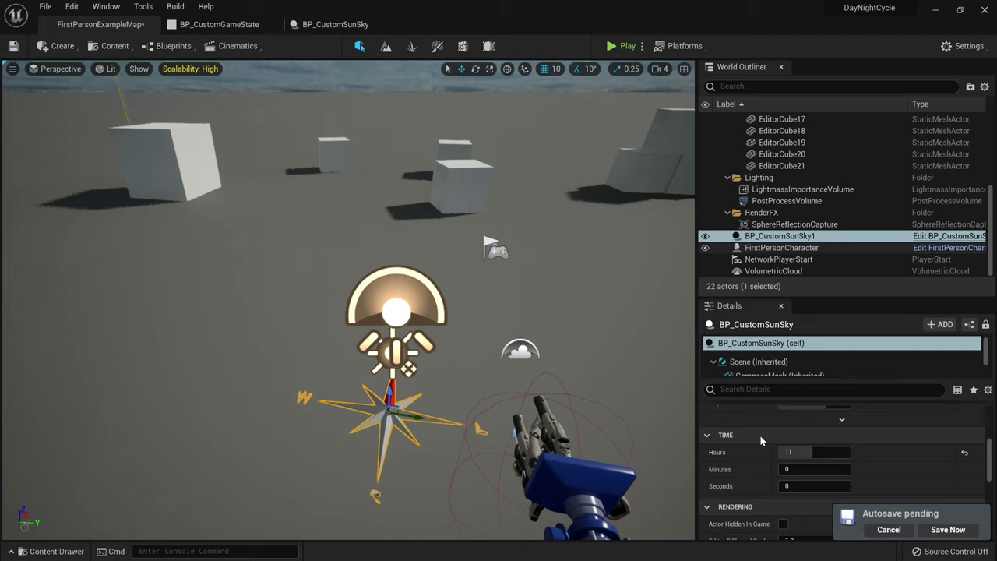
Step: Try different North Offset values on the sky actor and undo the change
scroll(749, 457, up, 3)
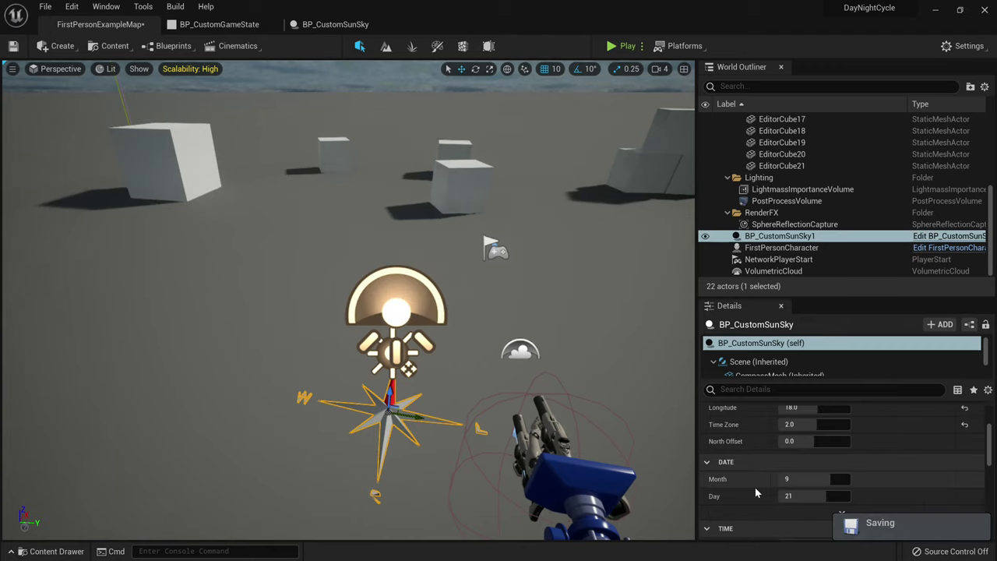
drag(791, 441, 846, 451)
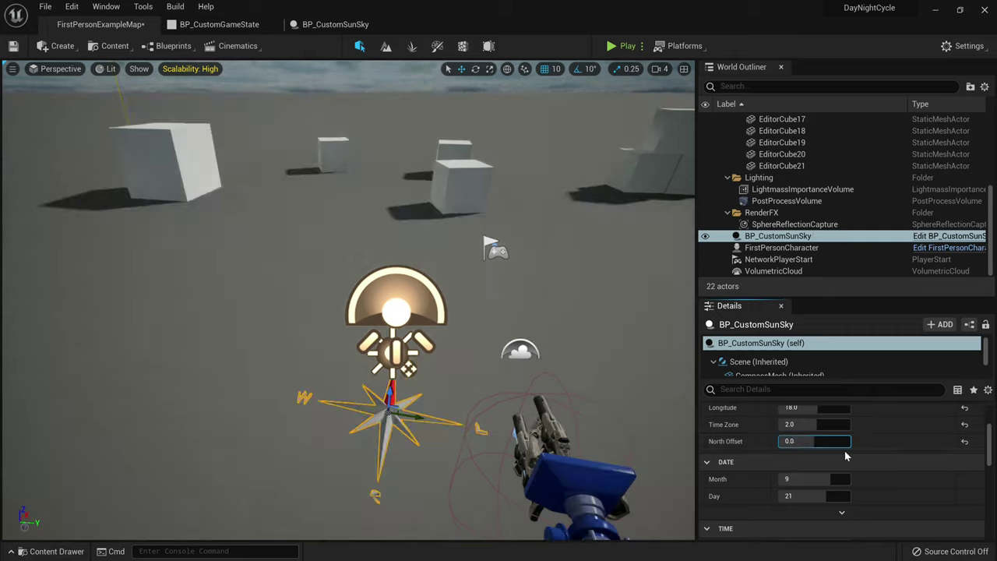
key(ctrl+z)
Step: Try Month 1 and several Day values to compare the shadows, and reset both to their defaults
drag(809, 479, 778, 479)
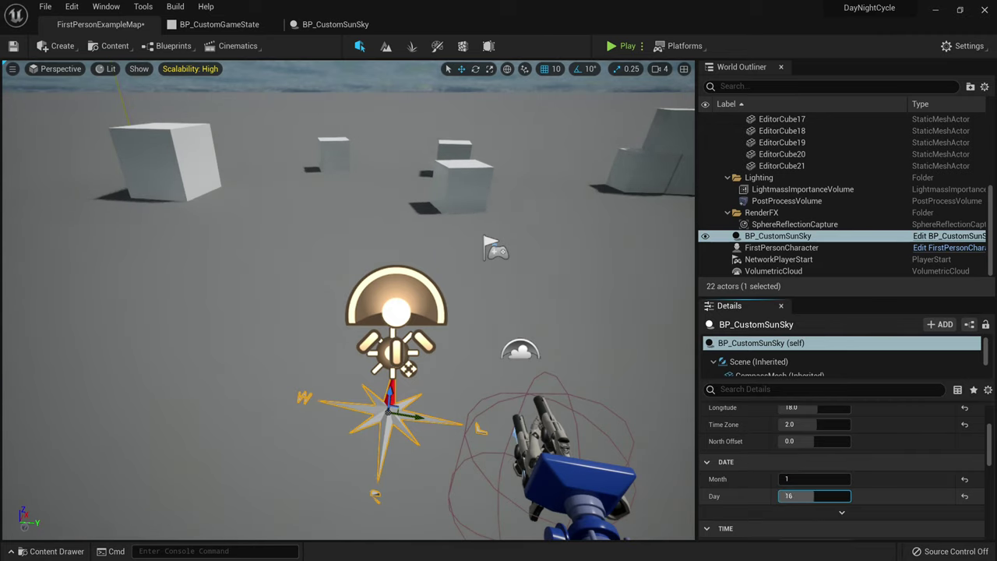
click(964, 478)
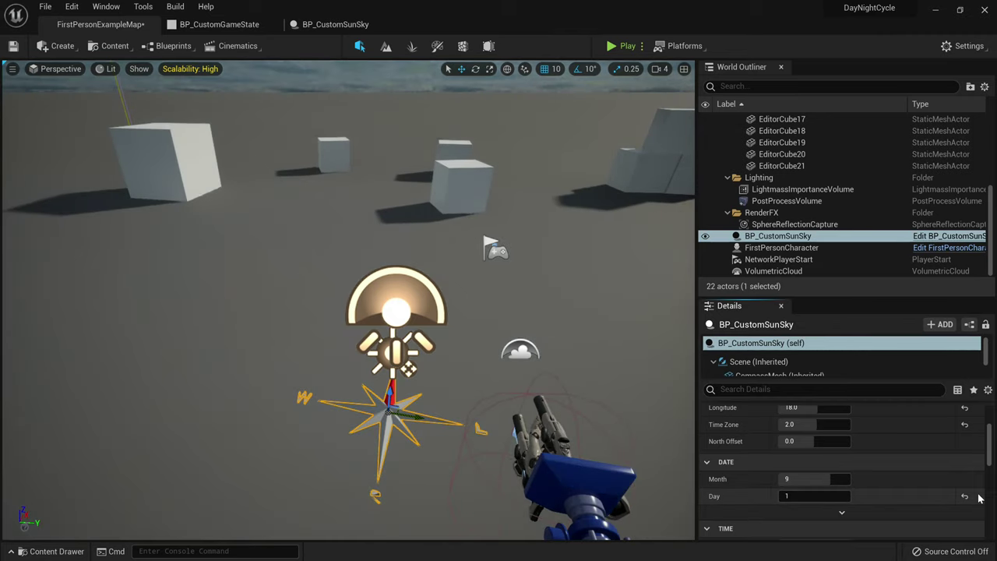
click(964, 496)
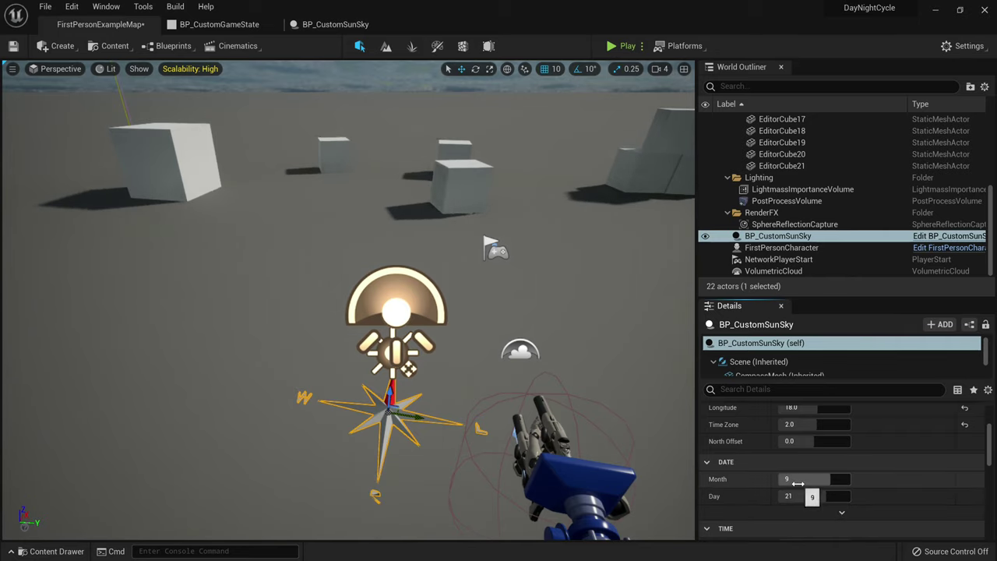
Step: Set the sky actor's date to Month 10 and Day 1
click(813, 479)
text(1)
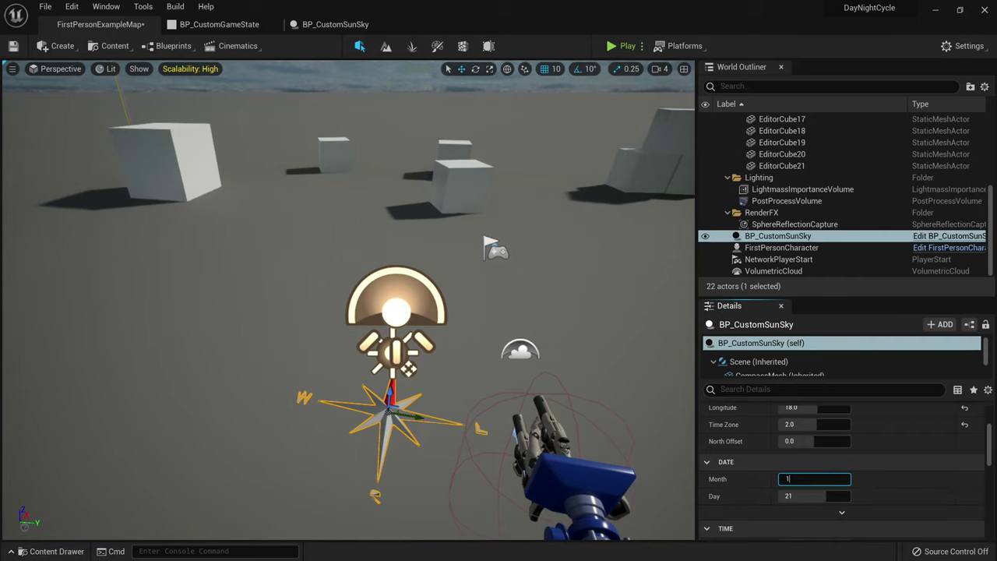
text(0)
key(Return)
click(790, 498)
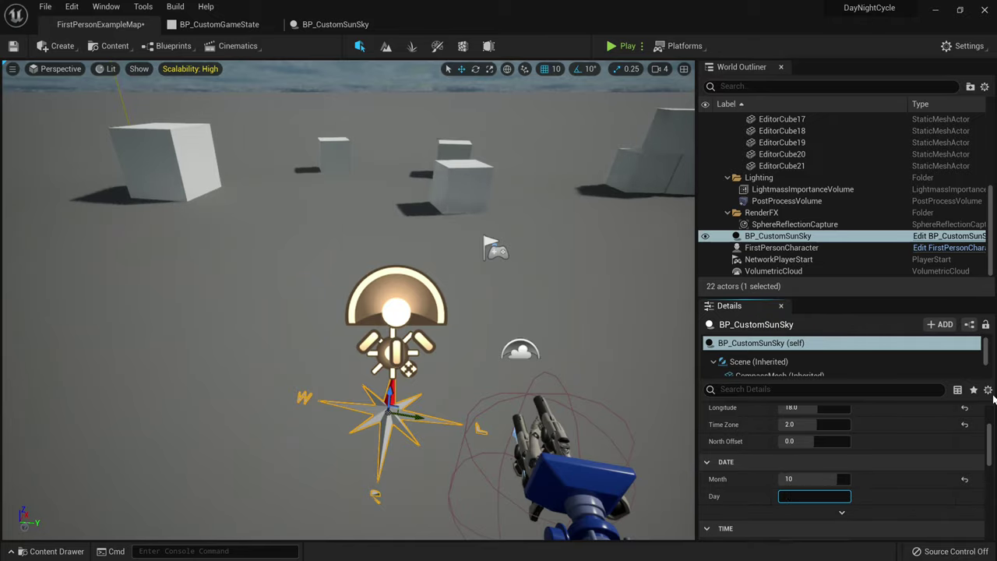
Step: Inspect the daytime sky, play the level to watch the sun and moon cycle, and stop the play session
right_drag(475, 378, 591, 366)
right_drag(358, 311, 350, 257)
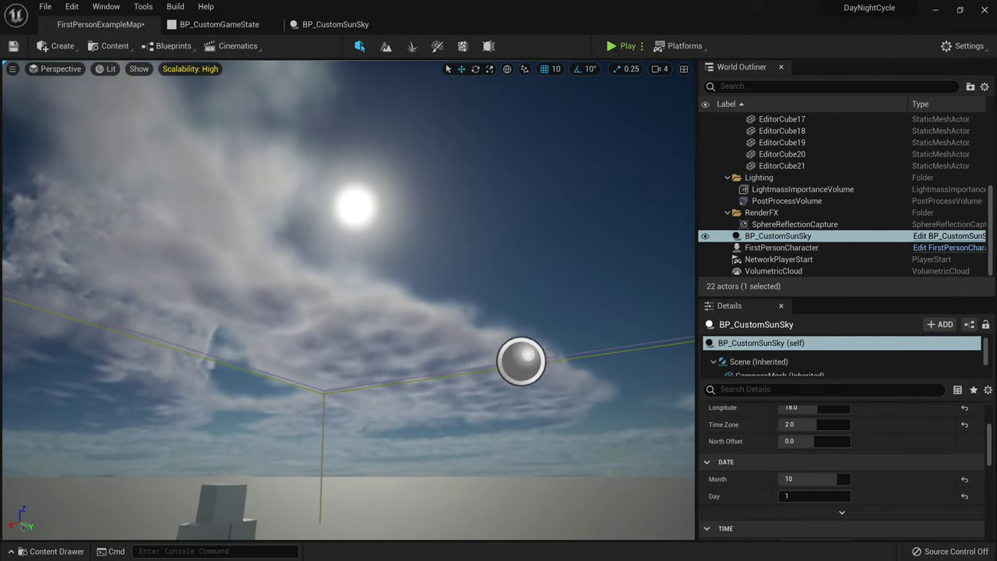
right_drag(545, 389, 526, 500)
key(s)
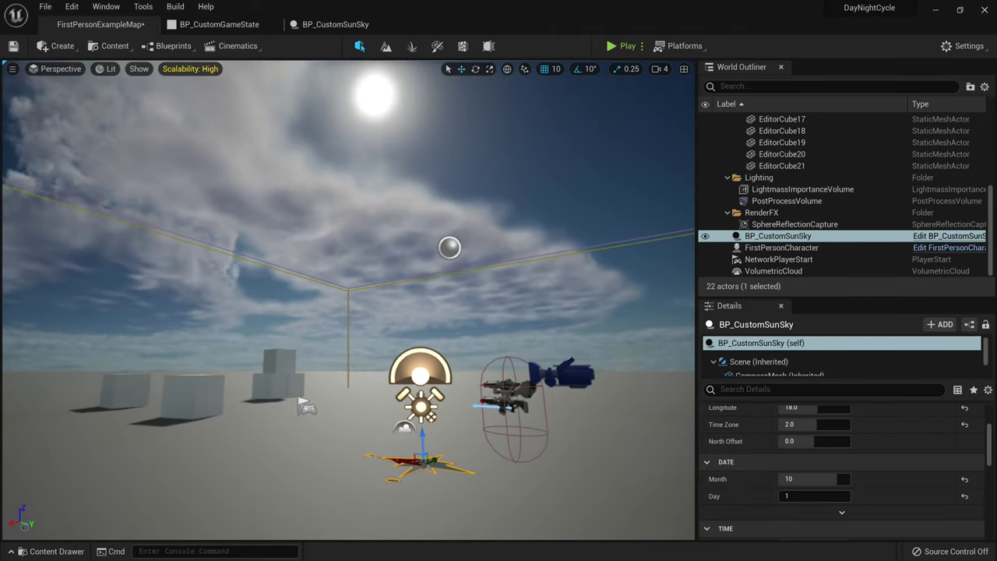
click(622, 46)
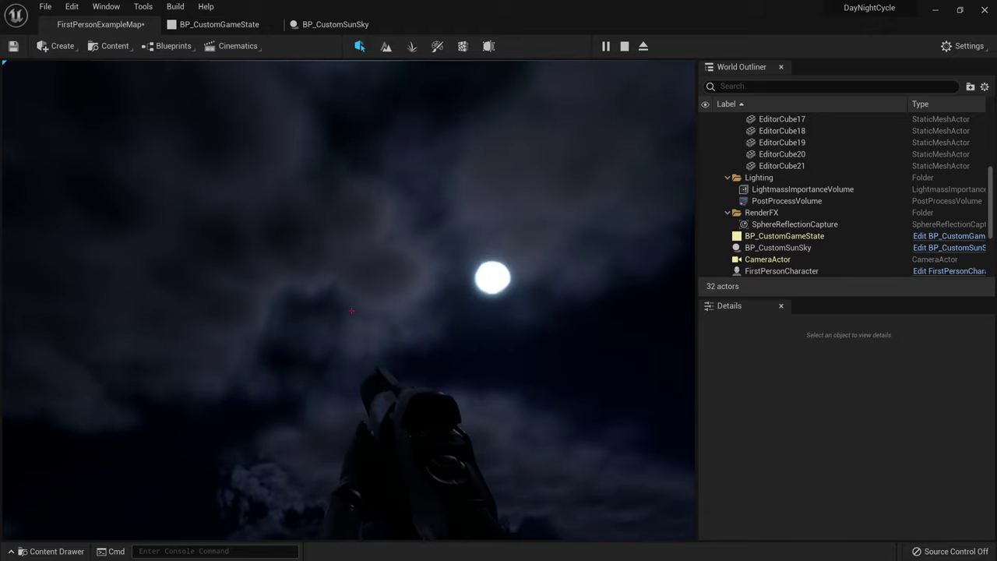
key(Escape)
Step: Check the Sphere_inversenormals mesh in the Content folder and open the BP_CustomSunSky blueprint
key(f)
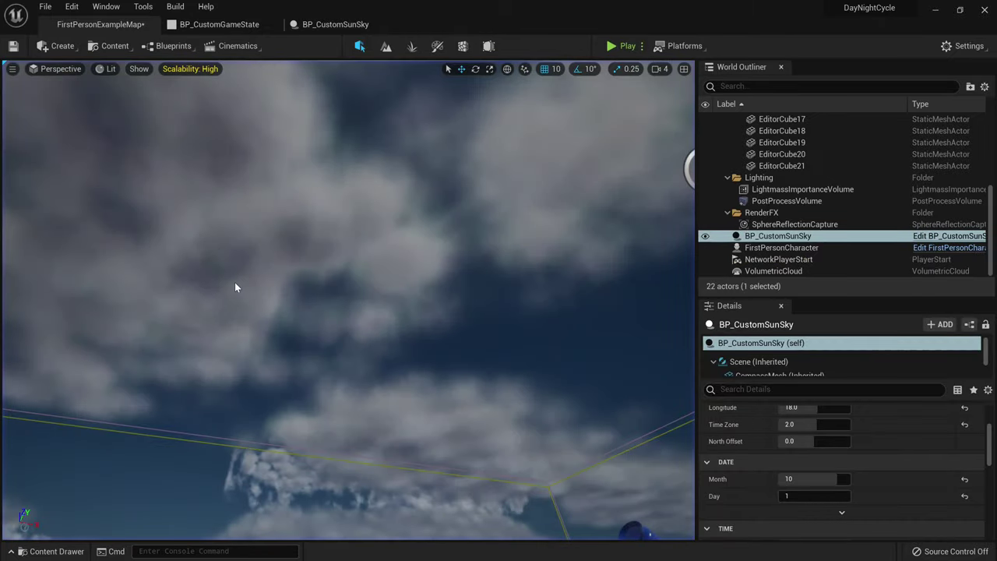
mouse_move(189, 279)
right_down()
mouse_move(189, 436)
mouse_move(189, 279)
right_up()
key(ctrl+space)
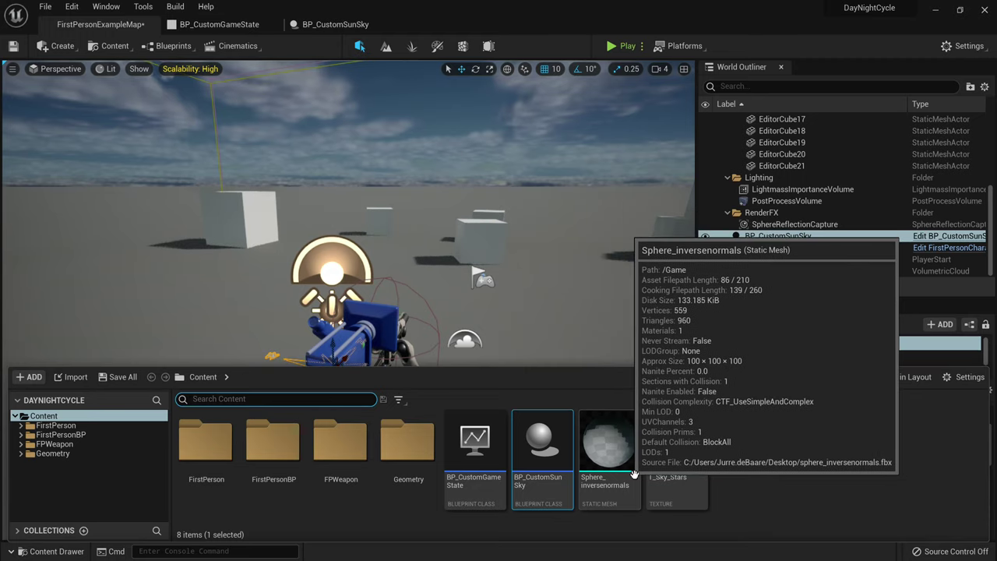
double_click(534, 449)
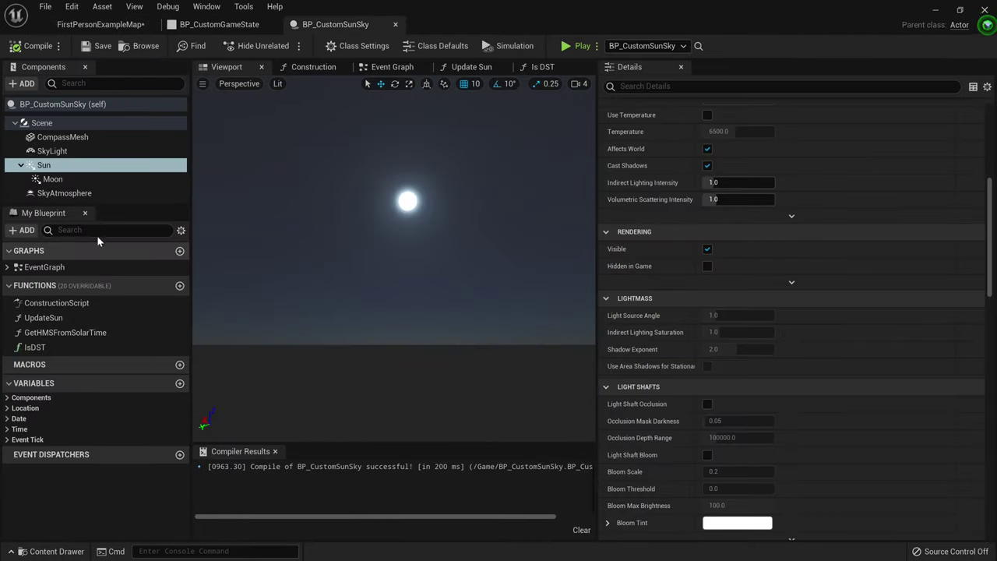
Step: Add a Static Mesh component named Stars under the Moon component and bring up its mesh settings
click(54, 180)
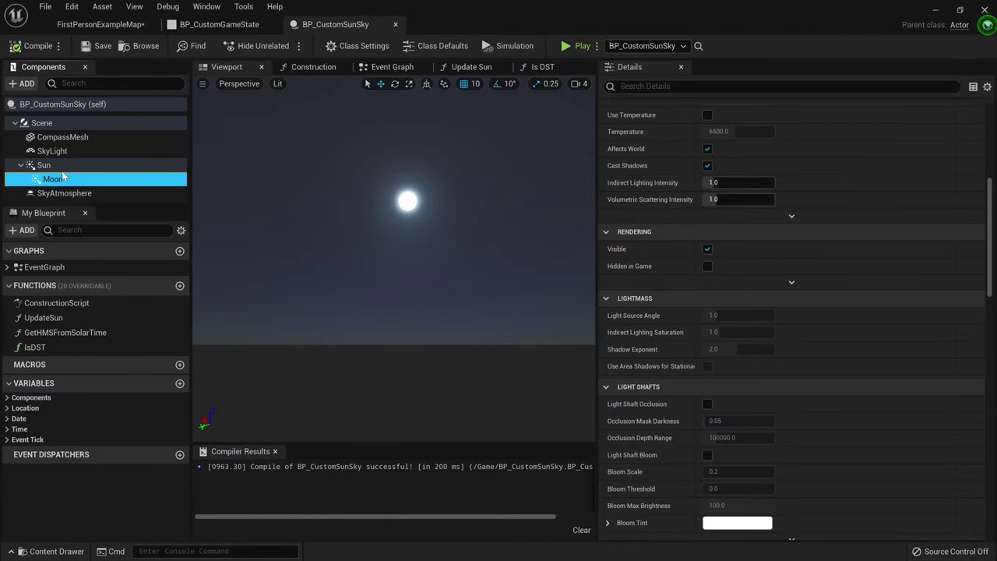
click(23, 83)
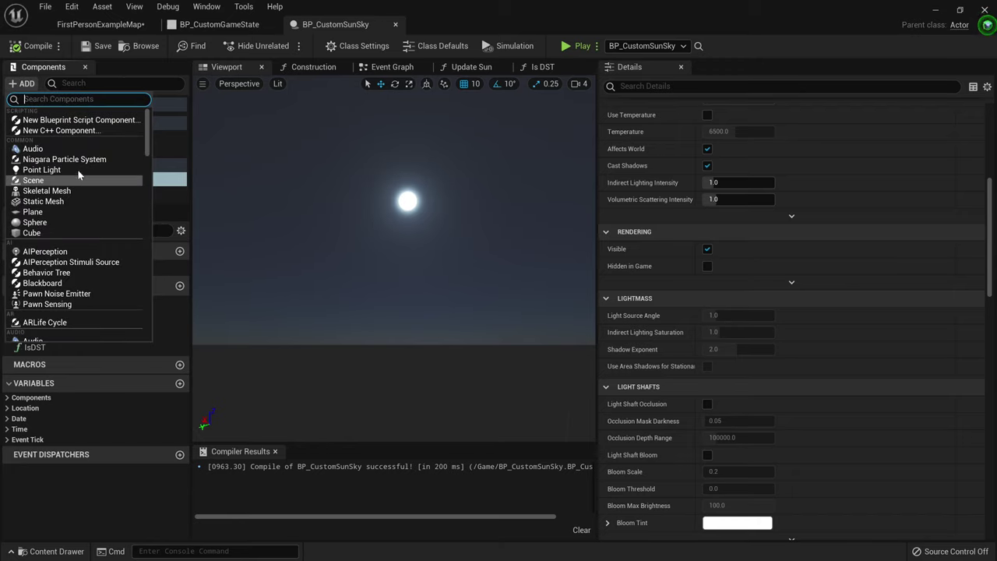
text(stati)
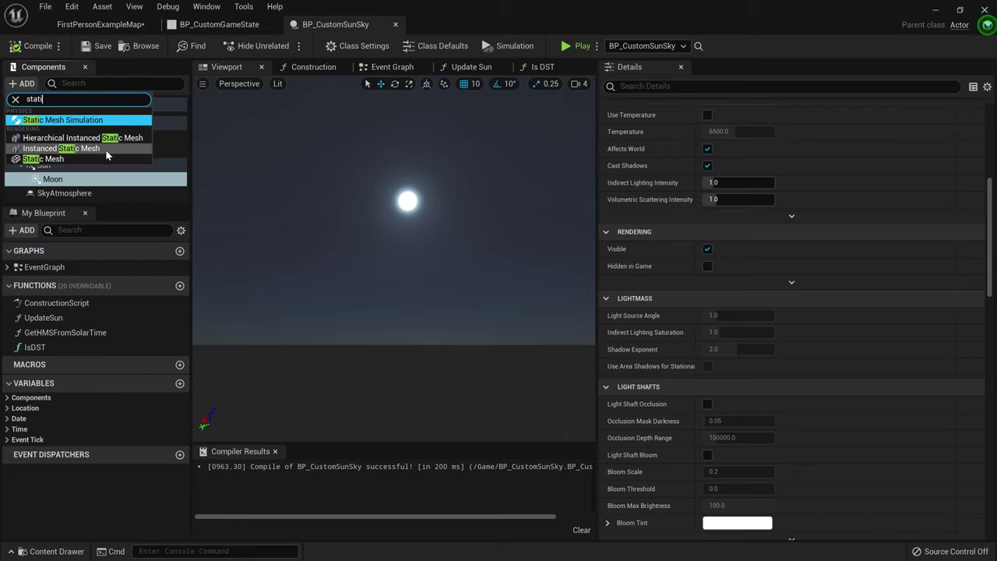
click(94, 159)
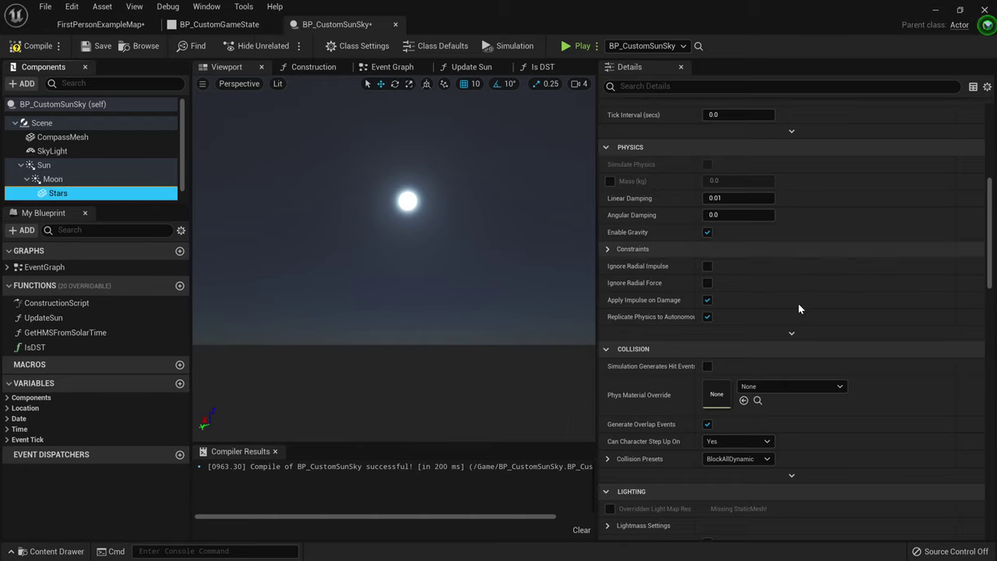
scroll(860, 331, up, 6)
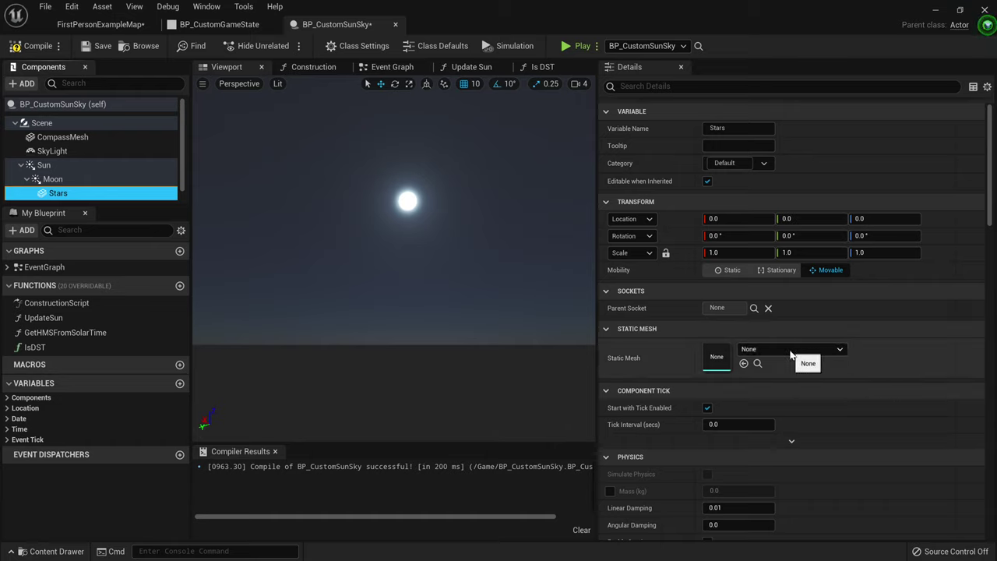
Step: Assign the Sphere_inversenormals static mesh to the Stars component, then compile and save the blueprint
click(788, 350)
text(Inver)
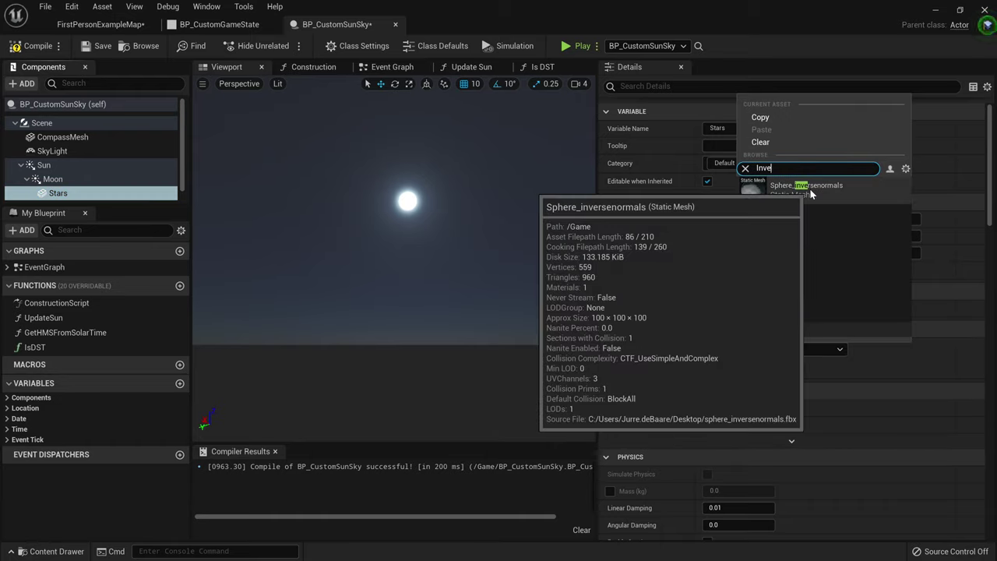
click(809, 188)
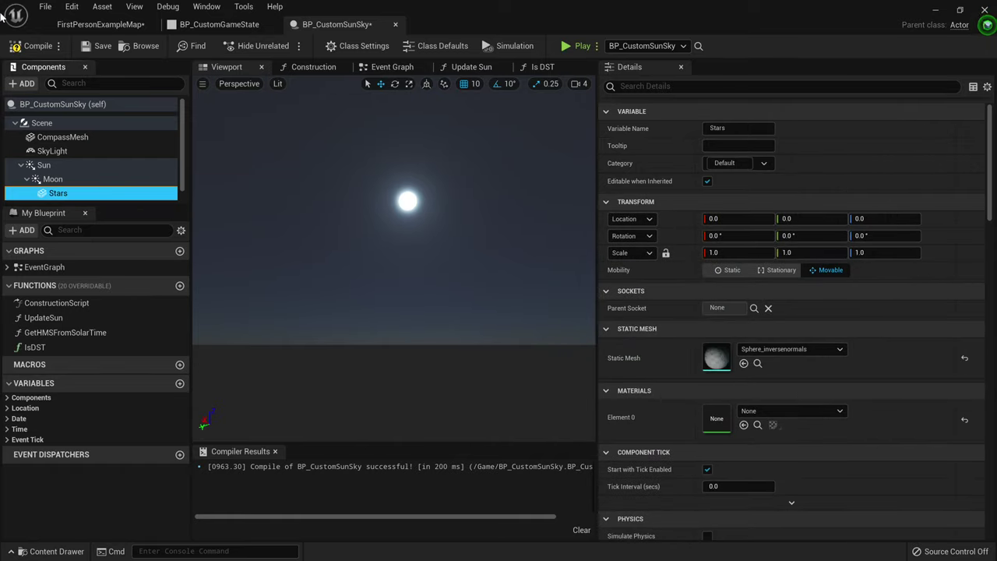
click(37, 51)
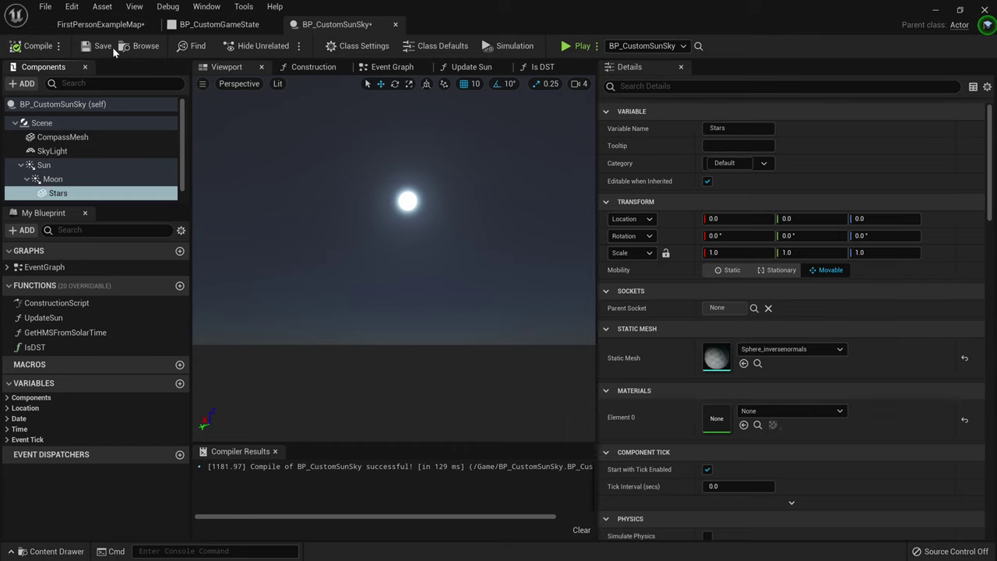
click(102, 47)
Step: Scale the Stars mesh to 1000000 on the X, Y and Z axes
right_drag(365, 285, 483, 397)
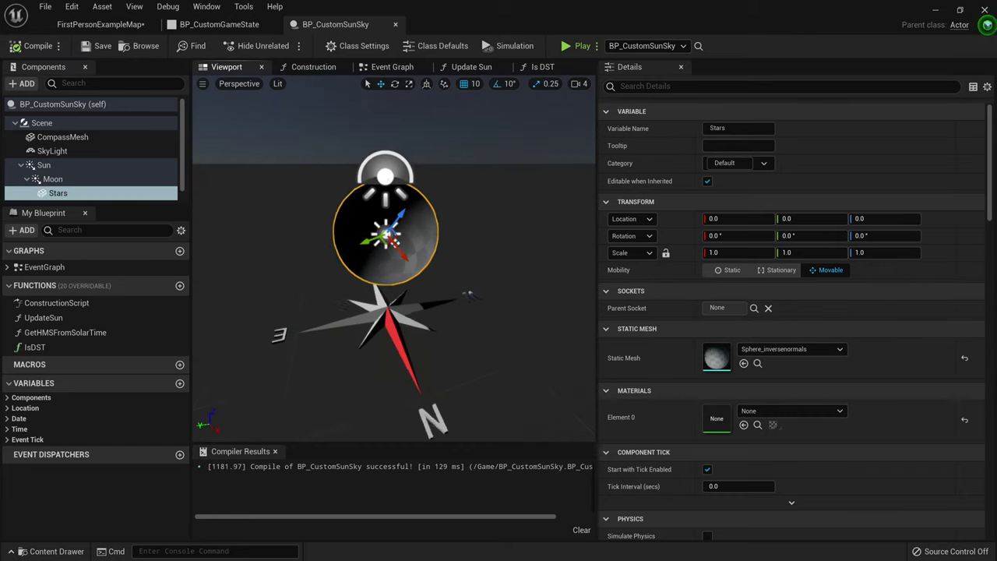
scroll(393, 258, down, 4)
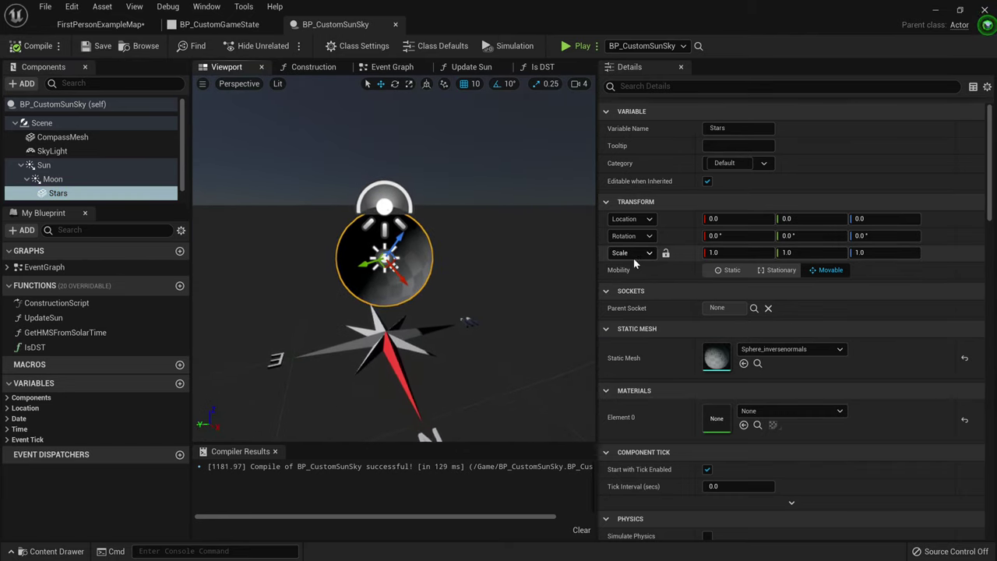
right_drag(427, 255, 397, 268)
scroll(397, 268, down, 3)
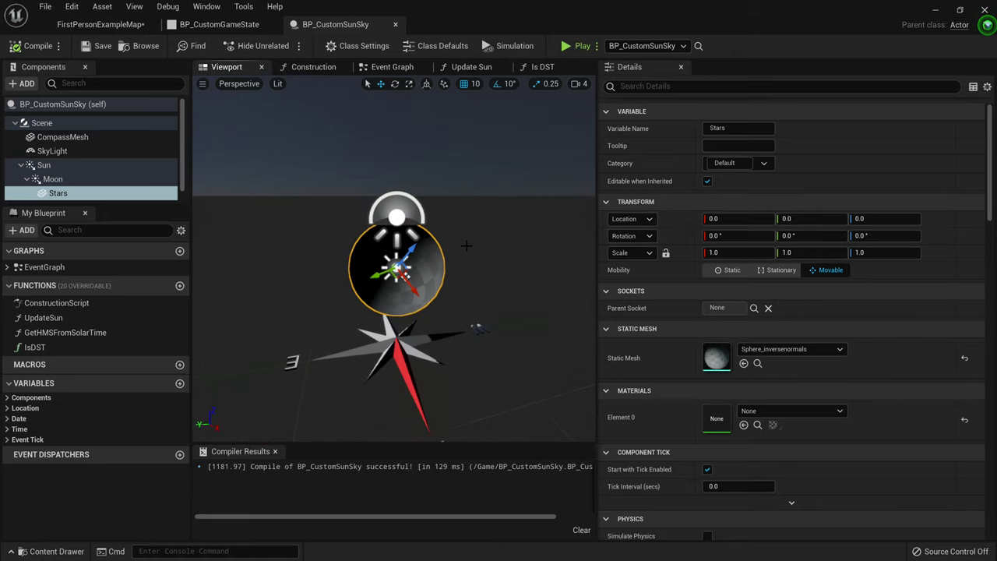
click(738, 252)
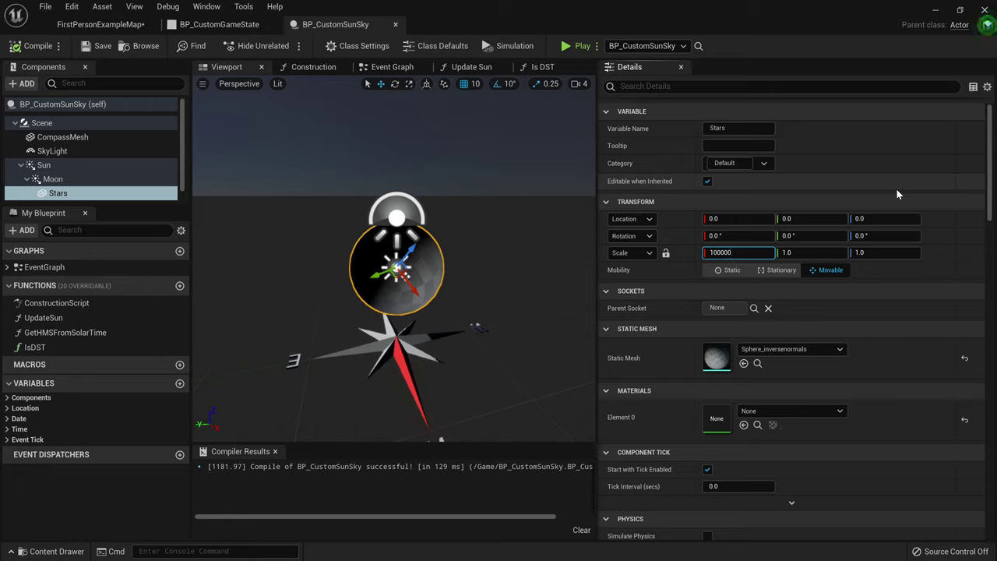
text(1000000)
key(Return)
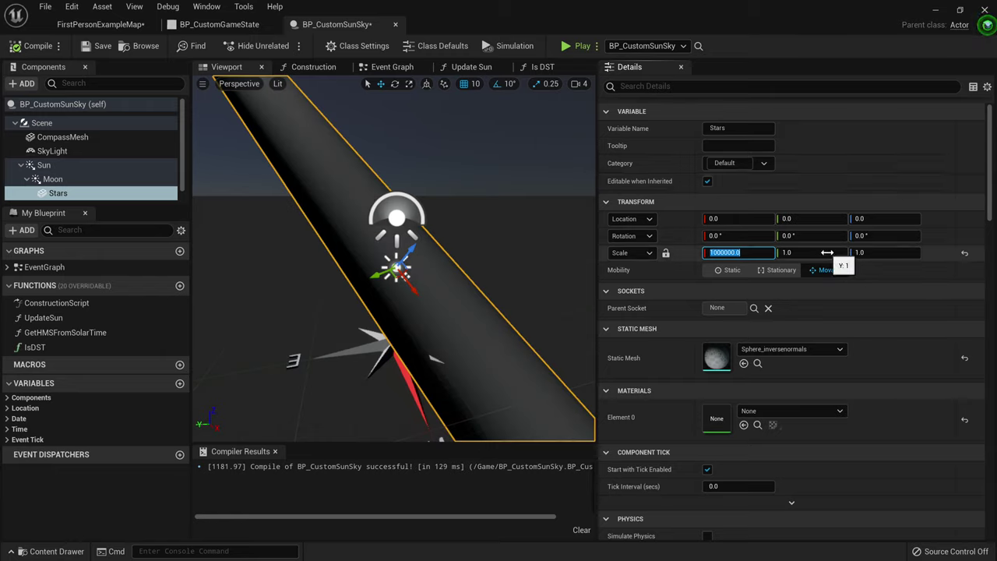
key(Return)
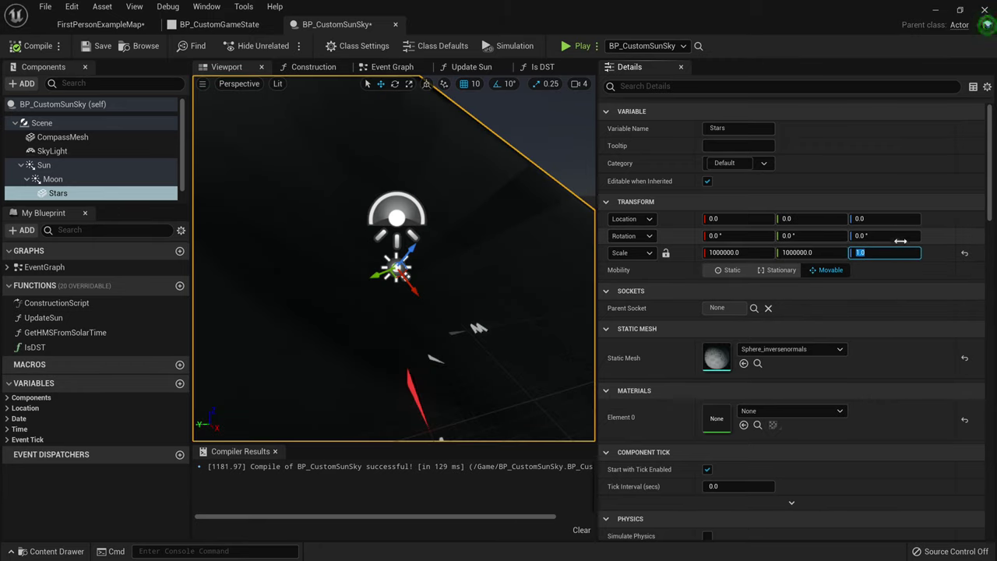
key(Return)
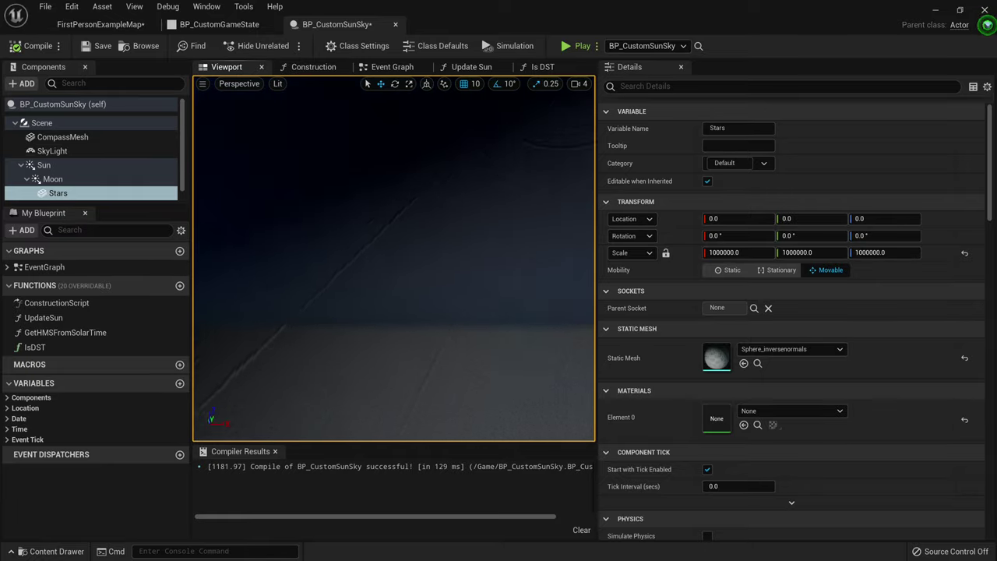
right_drag(393, 257, 533, 257)
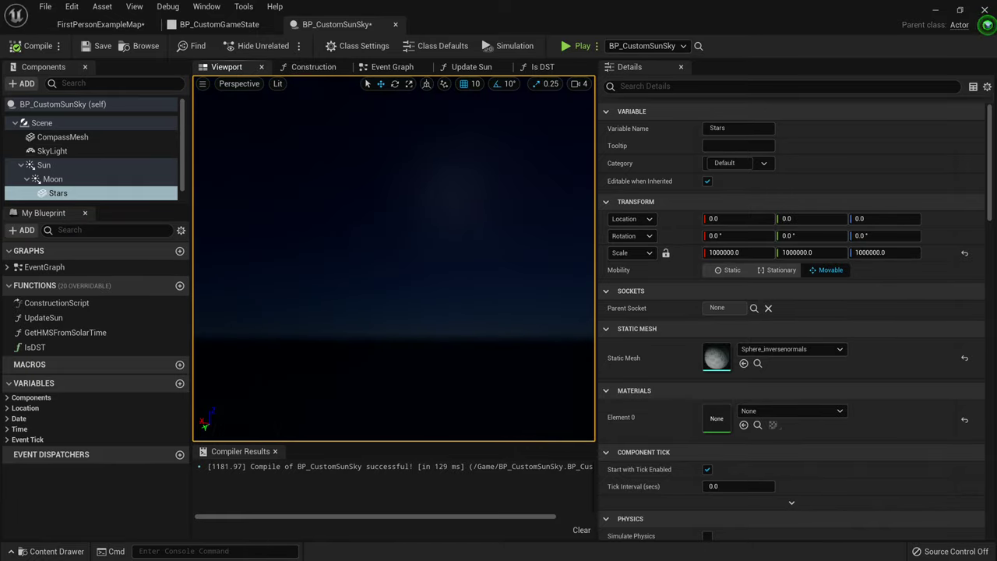
Step: Disable overlap events on the Stars mesh, set Can Character Step Up On to No, and choose the NoCollision preset
scroll(803, 426, down, 3)
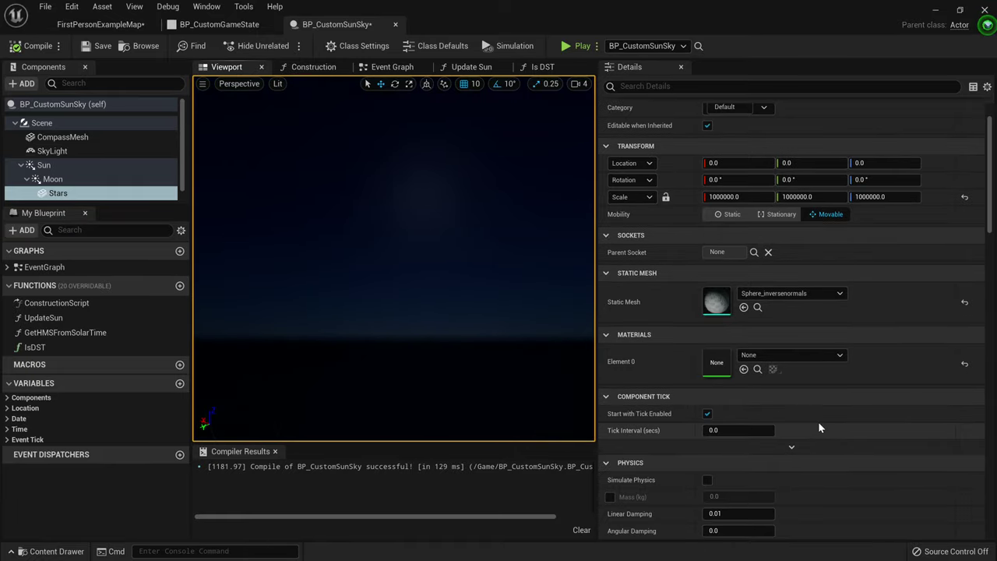
scroll(818, 422, down, 7)
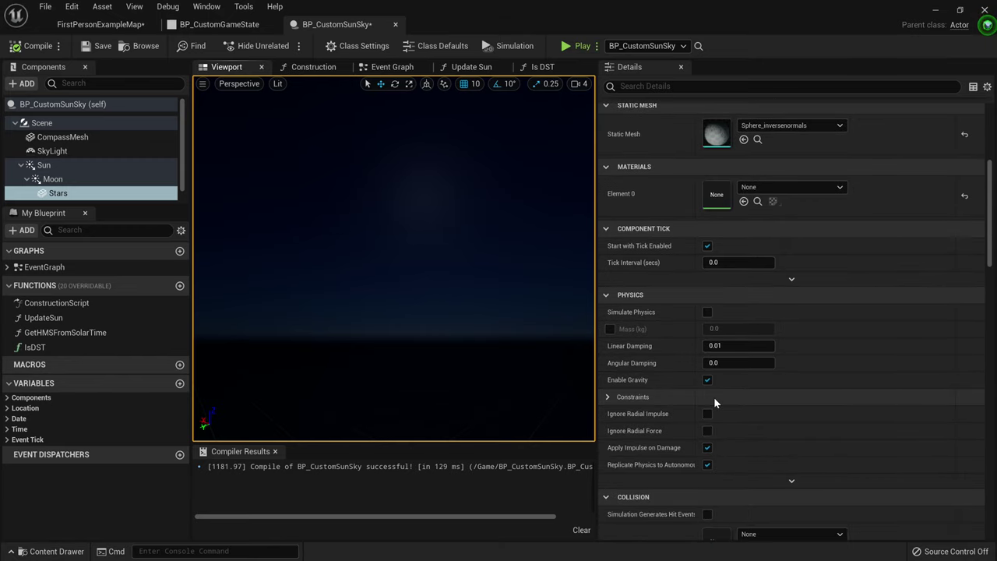
scroll(714, 405, down, 2)
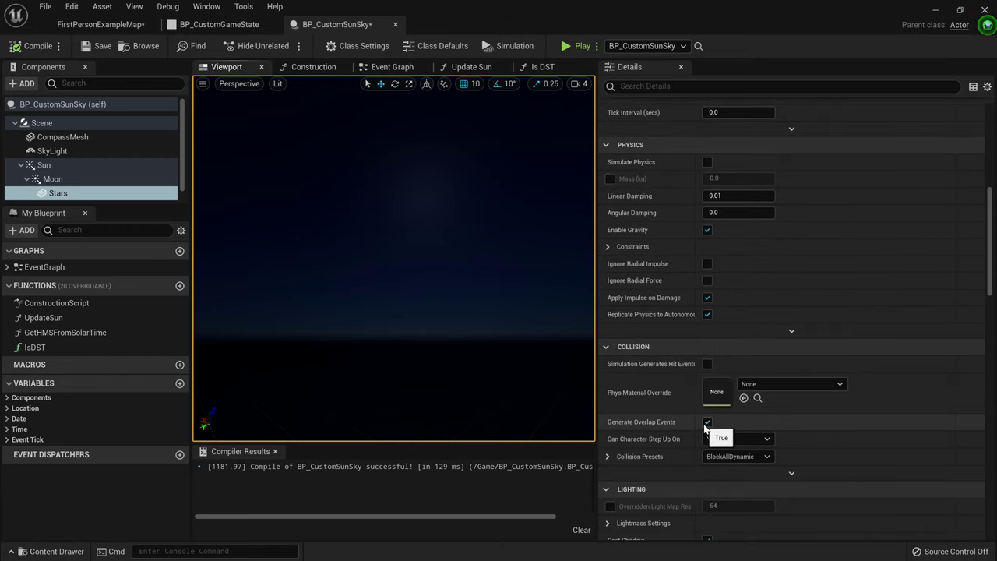
click(707, 422)
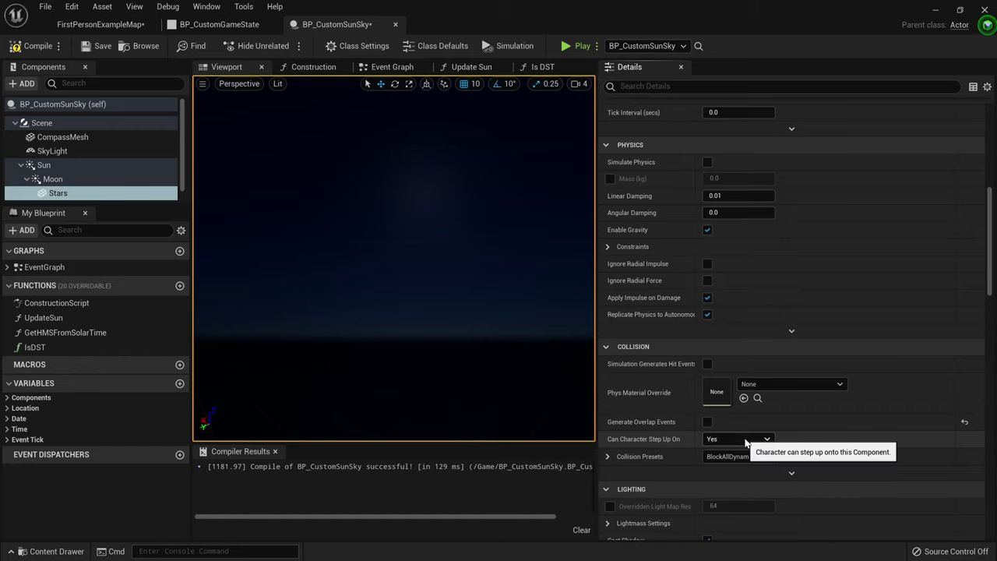
click(745, 440)
click(715, 465)
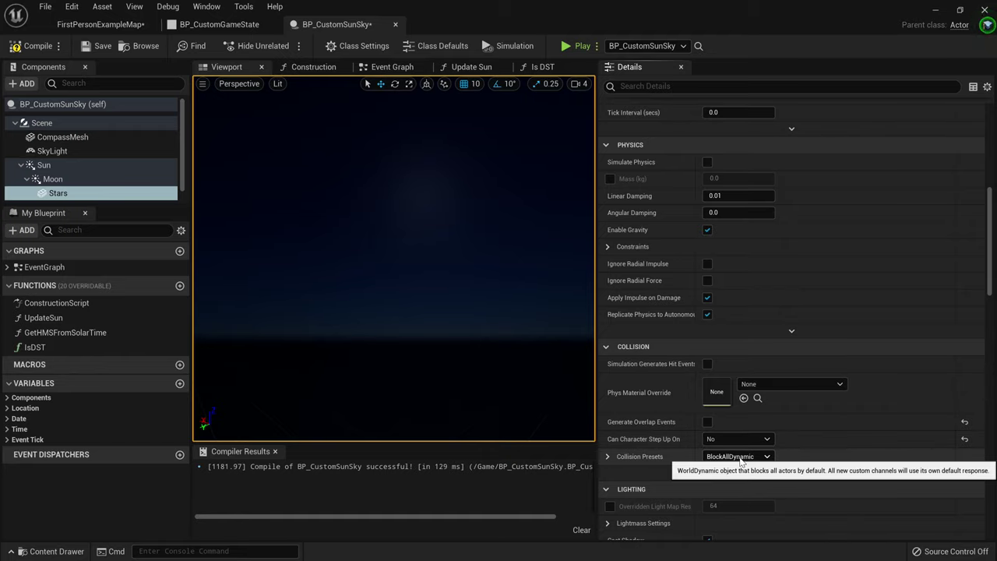
click(759, 456)
click(740, 249)
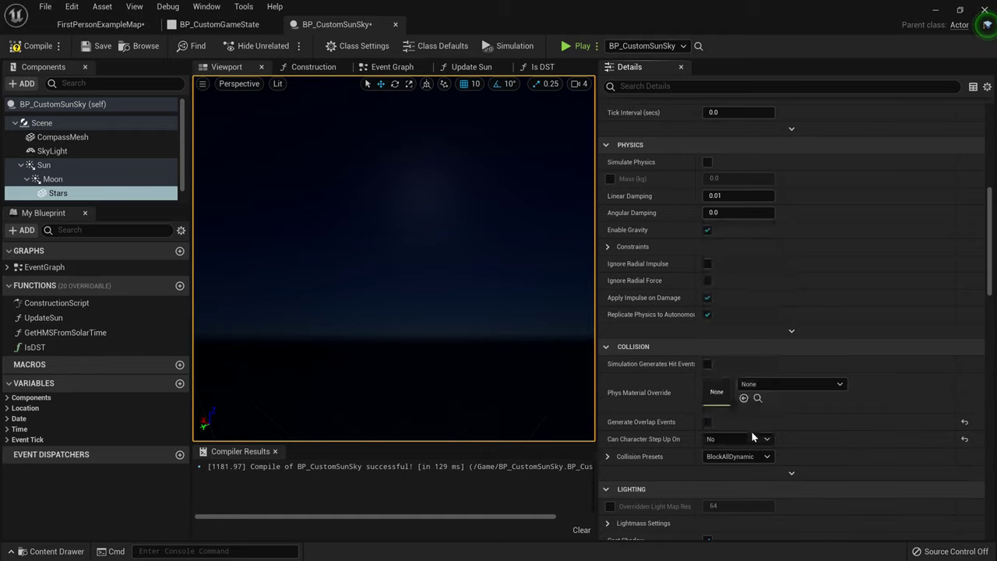
Step: Turn off Cast Shadow for the Stars mesh, review its remaining lighting and rendering settings, and compile and save the blueprint
scroll(808, 443, down, 3)
scroll(808, 430, down, 1)
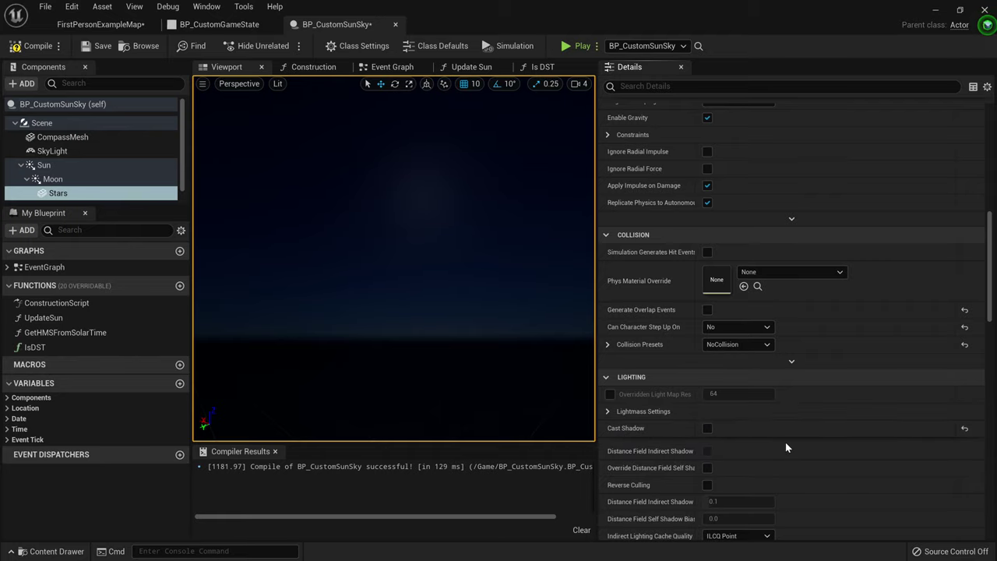
scroll(786, 442, down, 6)
scroll(800, 448, down, 3)
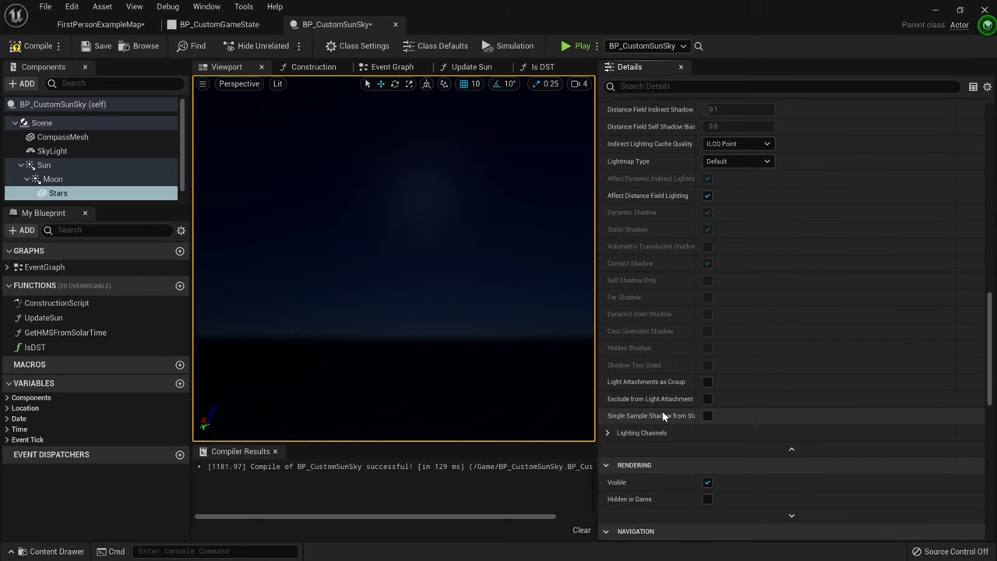
scroll(686, 232, up, 1)
scroll(635, 201, up, 1)
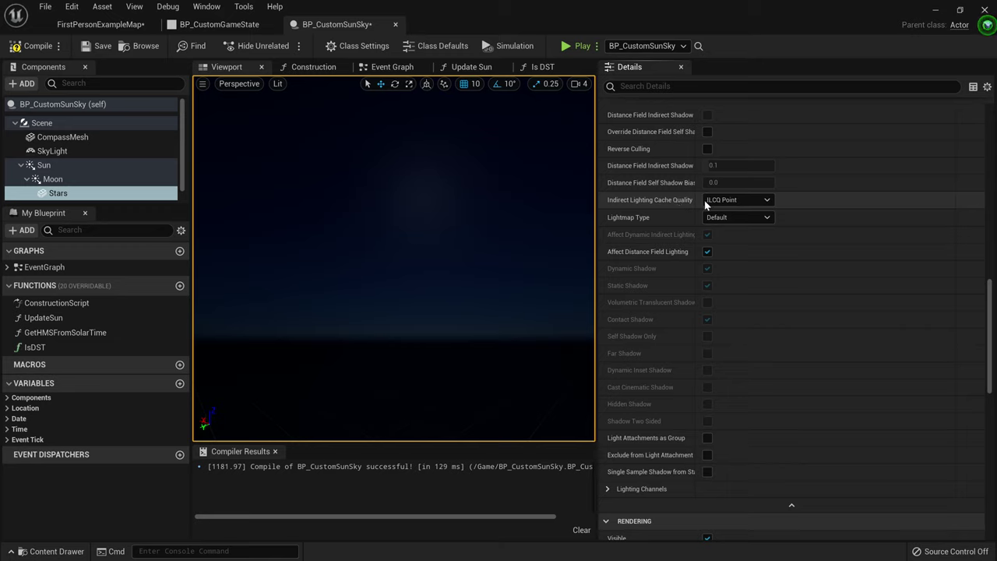
scroll(704, 359, down, 10)
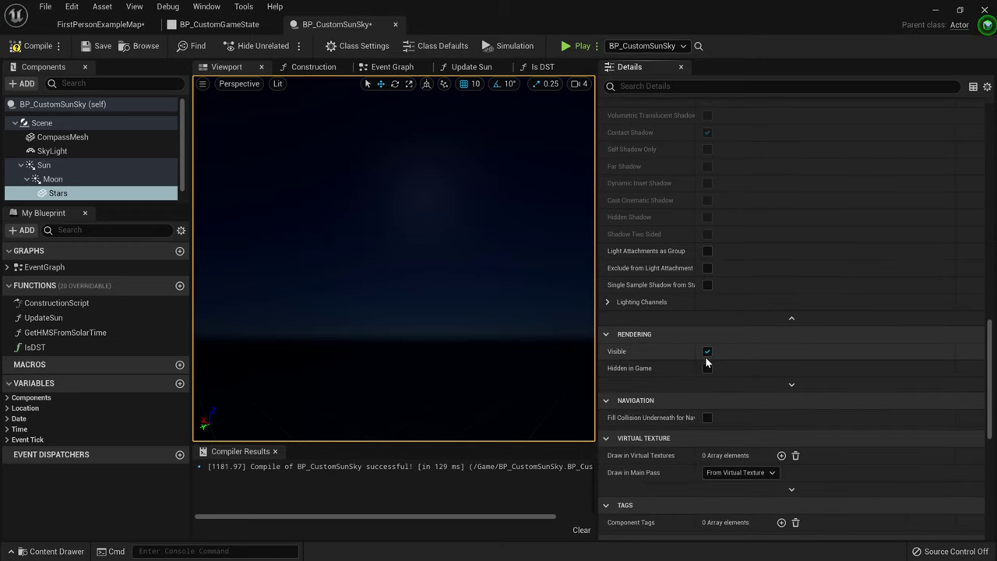
scroll(705, 356, up, 9)
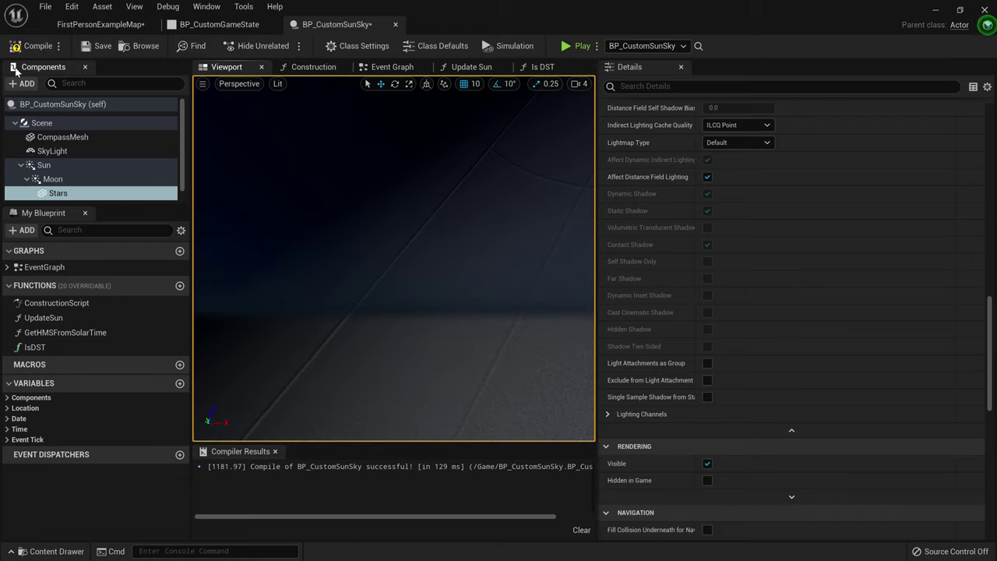
click(35, 46)
click(87, 48)
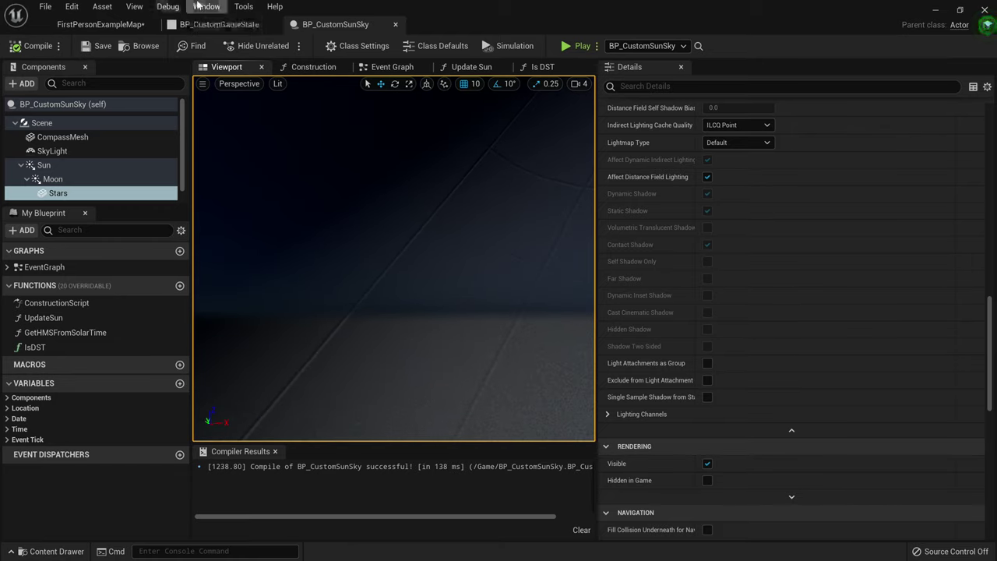
Step: Return to the FirstPersonExampleMap level and inspect the sky around the scene with the enlarged Stars mesh
click(101, 24)
right_drag(369, 315, 369, 231)
right_drag(423, 265, 47, 261)
right_drag(348, 299, 623, 358)
key(w)
right_drag(349, 335, 324, 348)
right_drag(345, 257, 345, 331)
Step: Create a material named M_Stars in the Content folder and open it for editing
key(ctrl+space)
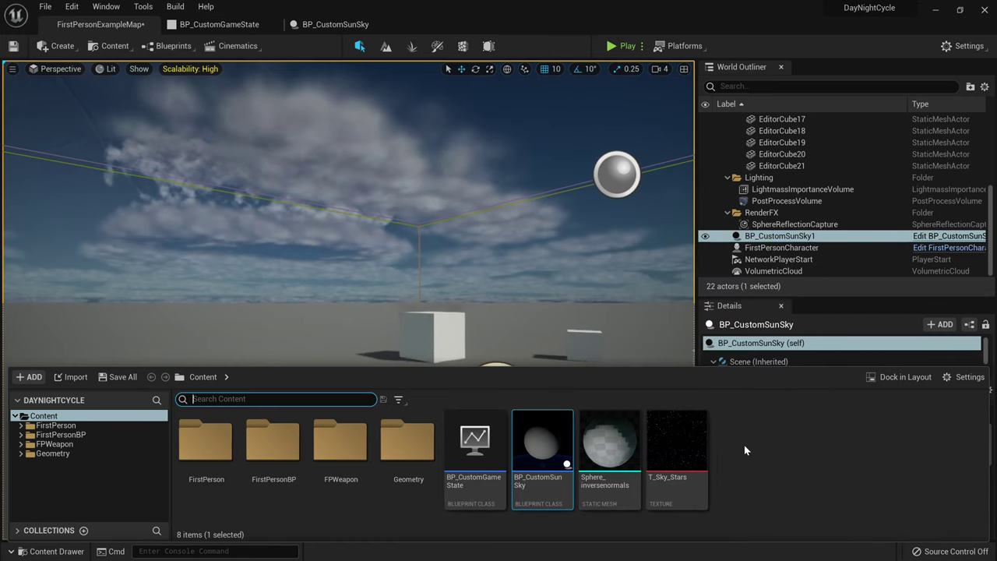
right_click(746, 447)
mouse_move(781, 408)
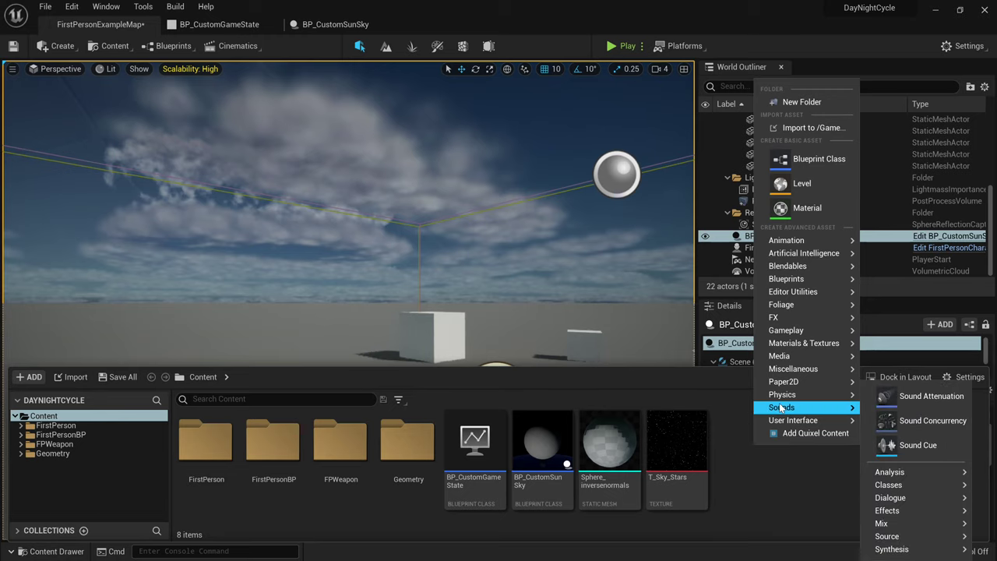
click(805, 207)
key(BackSpace)
text(M_st)
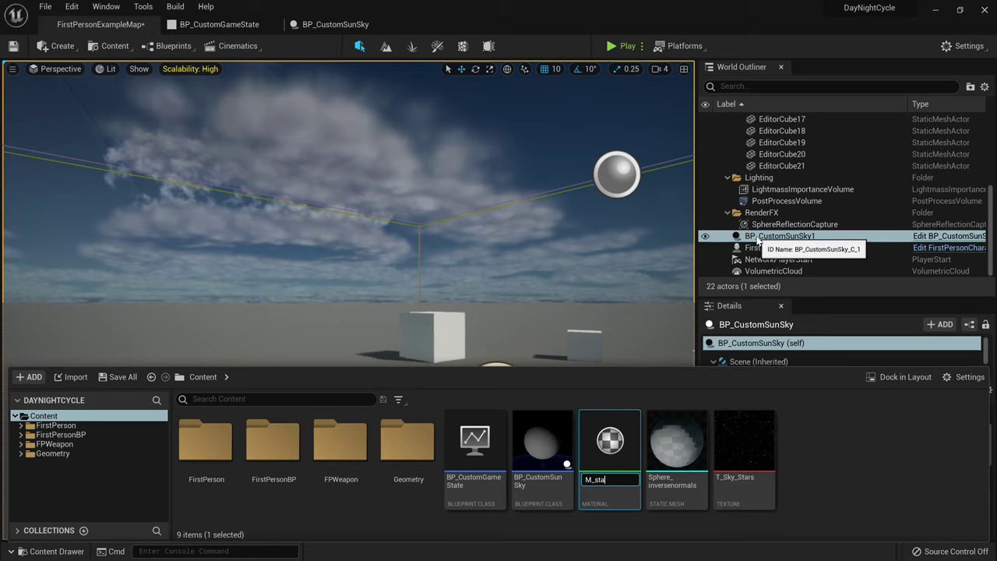
text(ars)
key(Return)
double_click(600, 431)
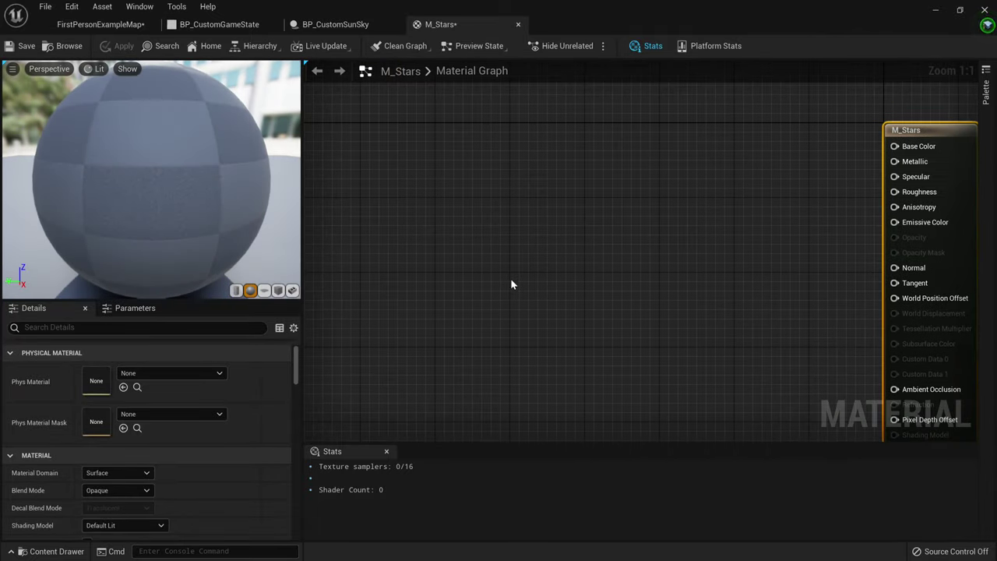
Step: Add a Texture Sample node using the T_Sky_Stars texture and move it farther from the M_Stars output node
right_click(510, 284)
text(Texture)
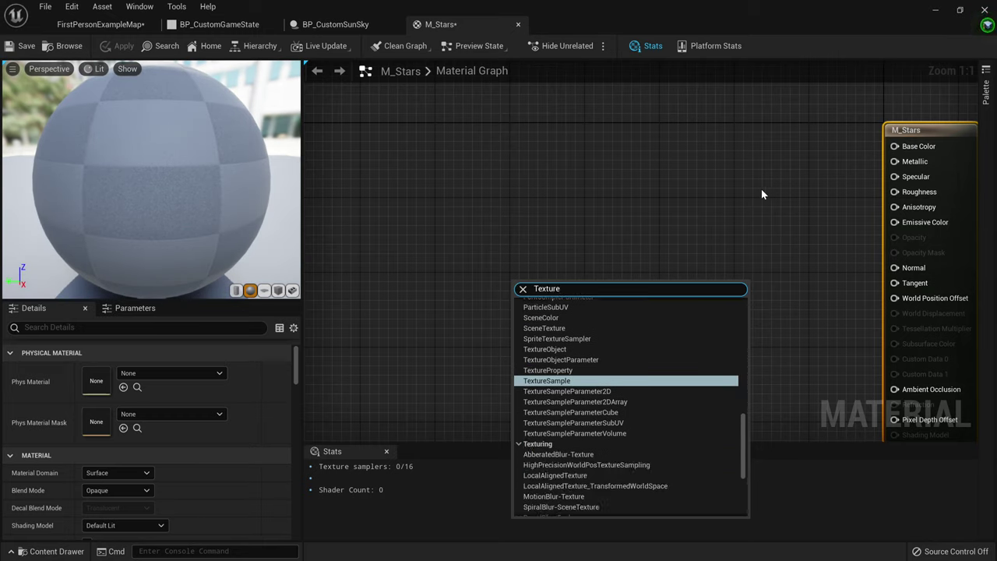
key(Return)
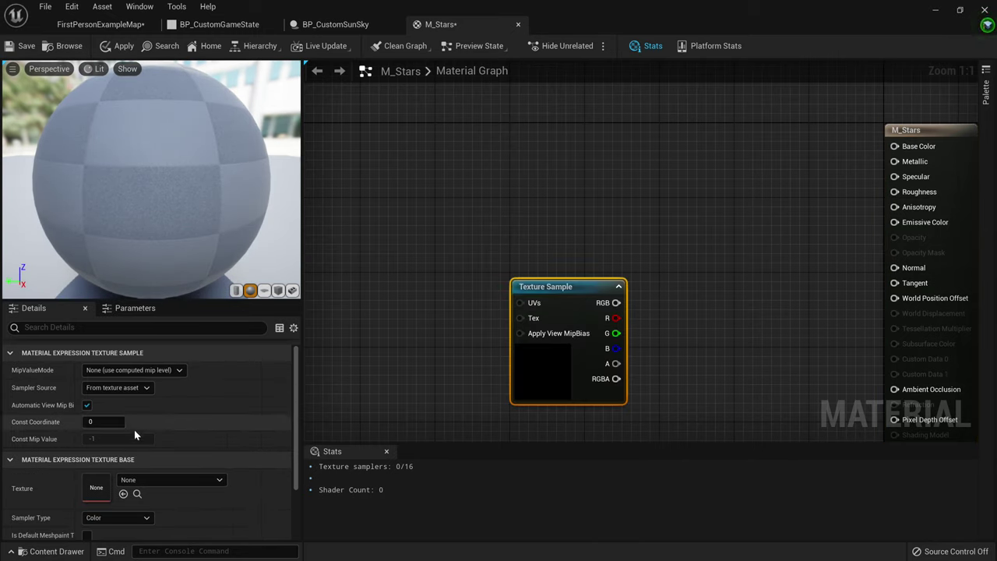
click(158, 483)
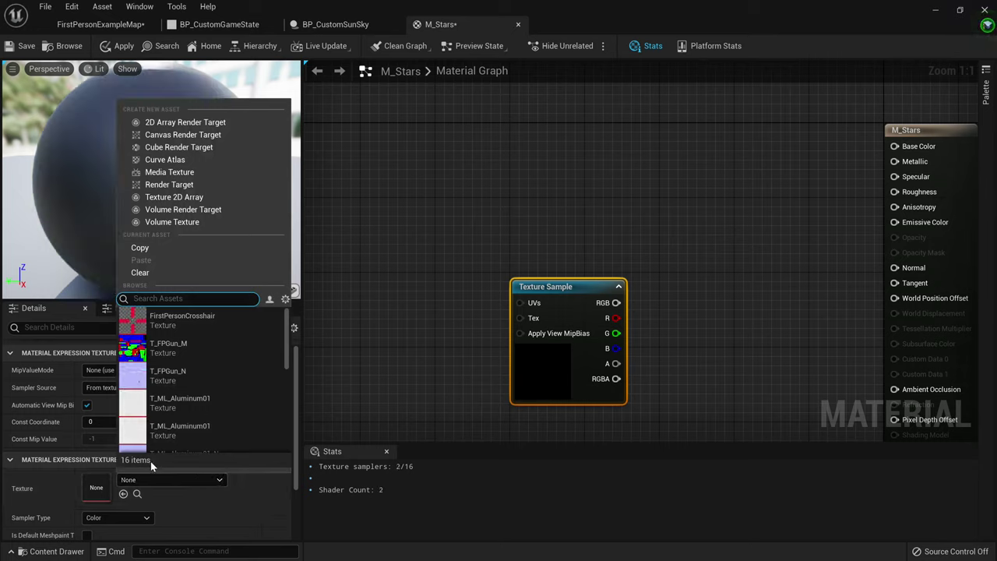
text(Stars)
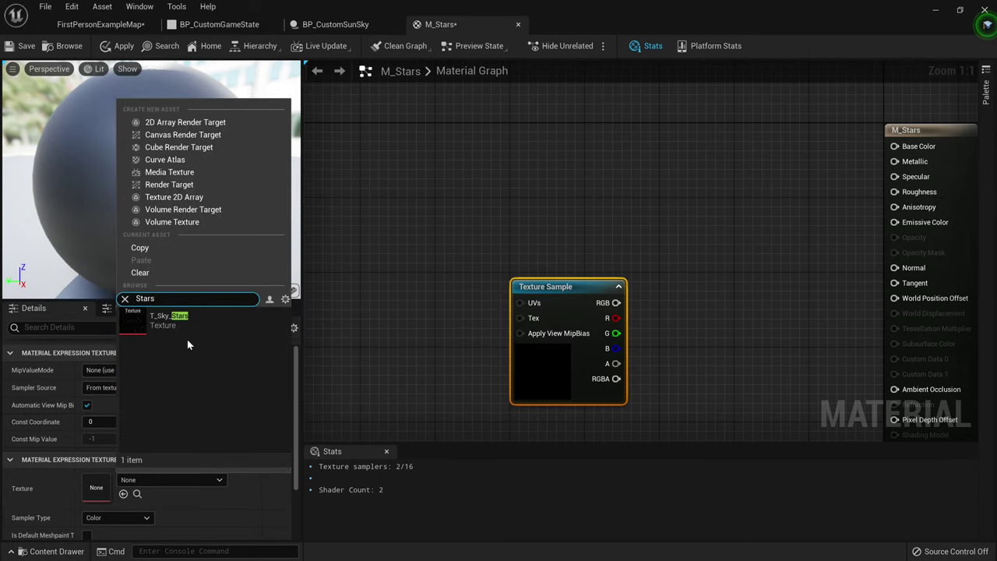
click(195, 319)
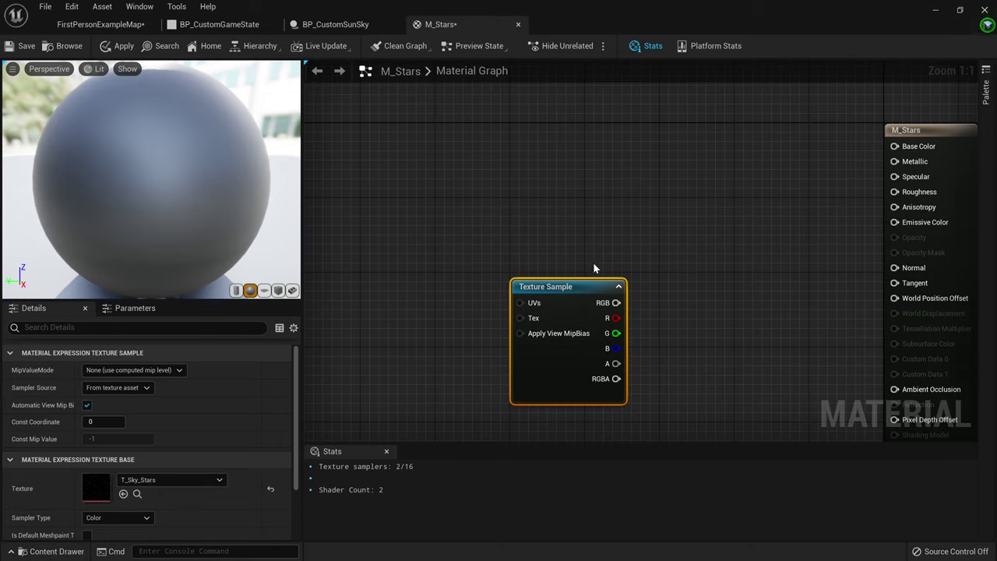
right_drag(632, 304, 521, 309)
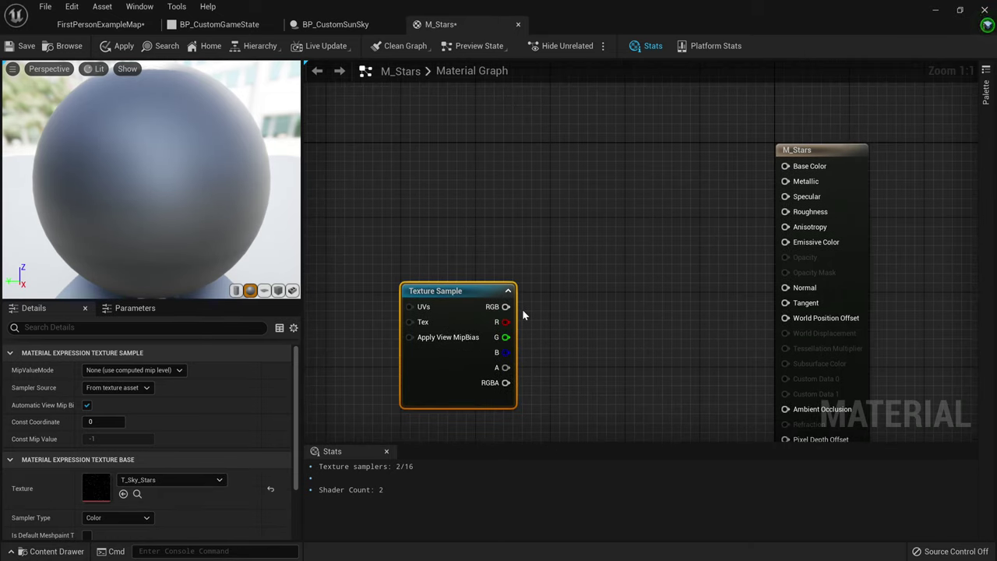
drag(455, 293, 326, 313)
right_drag(459, 192, 568, 264)
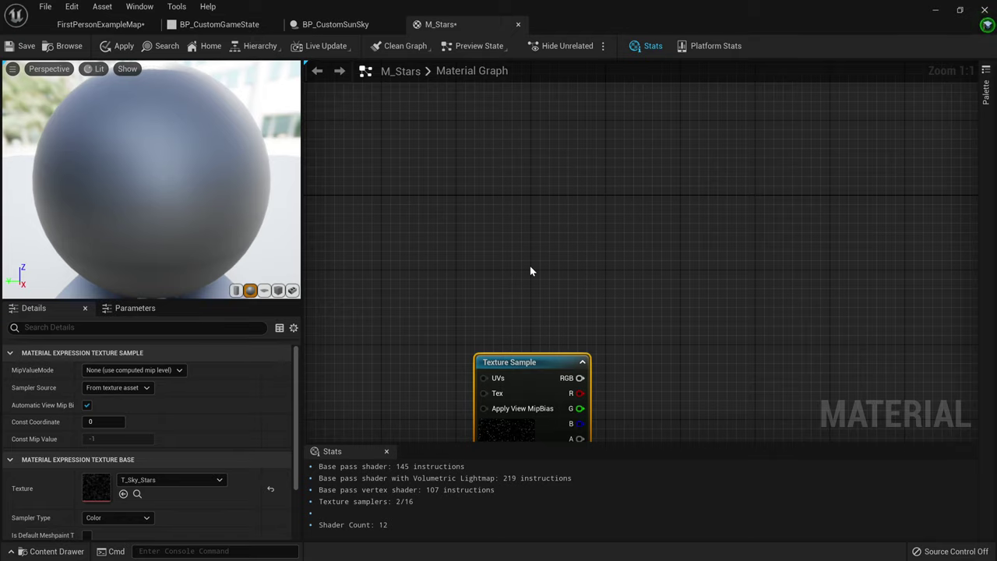
click(335, 24)
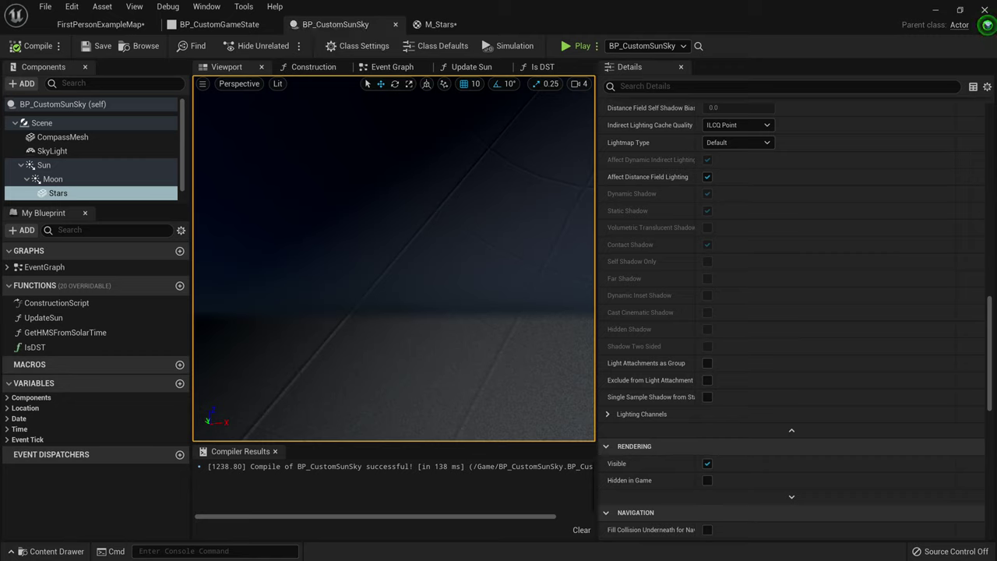
right_drag(393, 258, 510, 285)
click(456, 29)
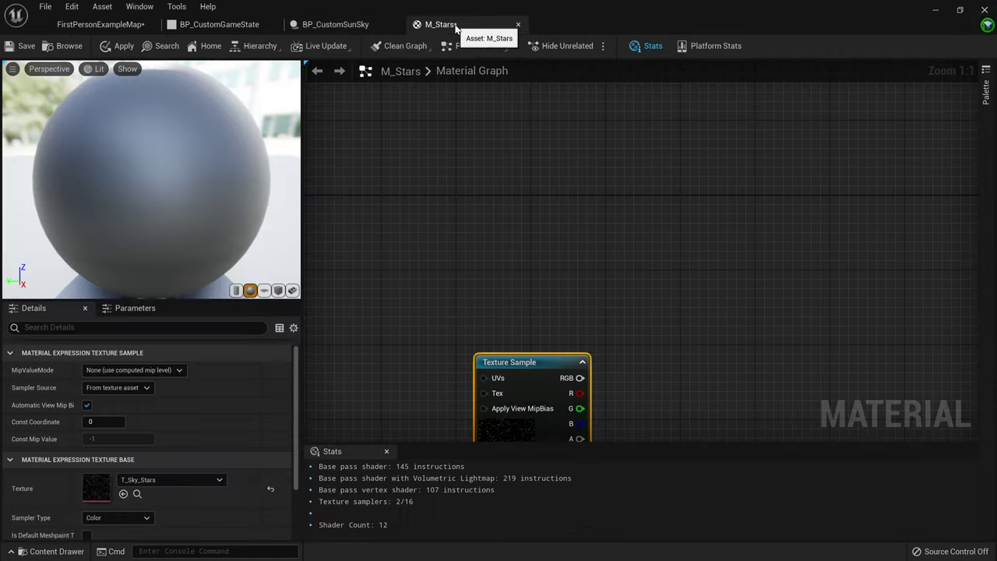
right_drag(504, 261, 525, 268)
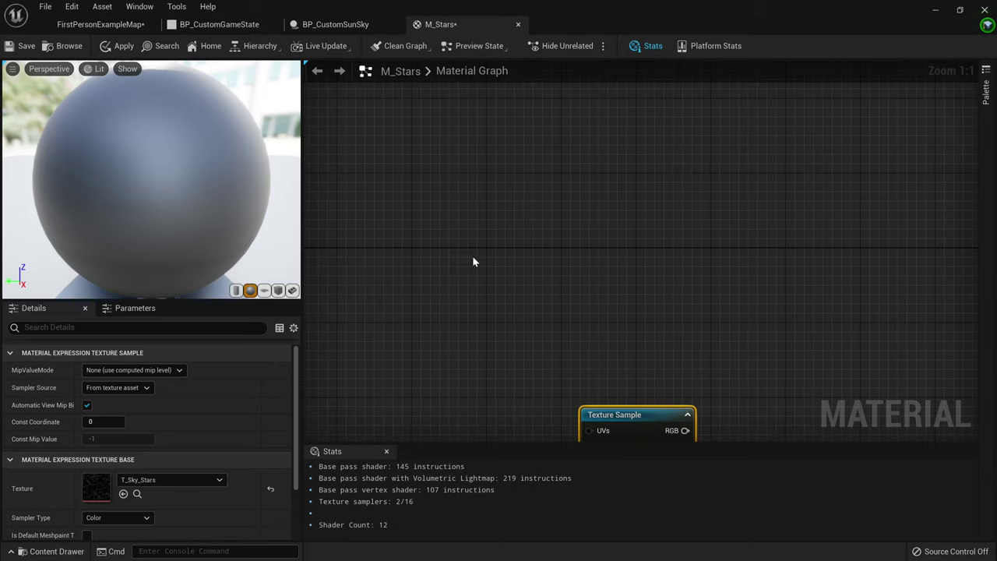
right_drag(514, 274, 504, 270)
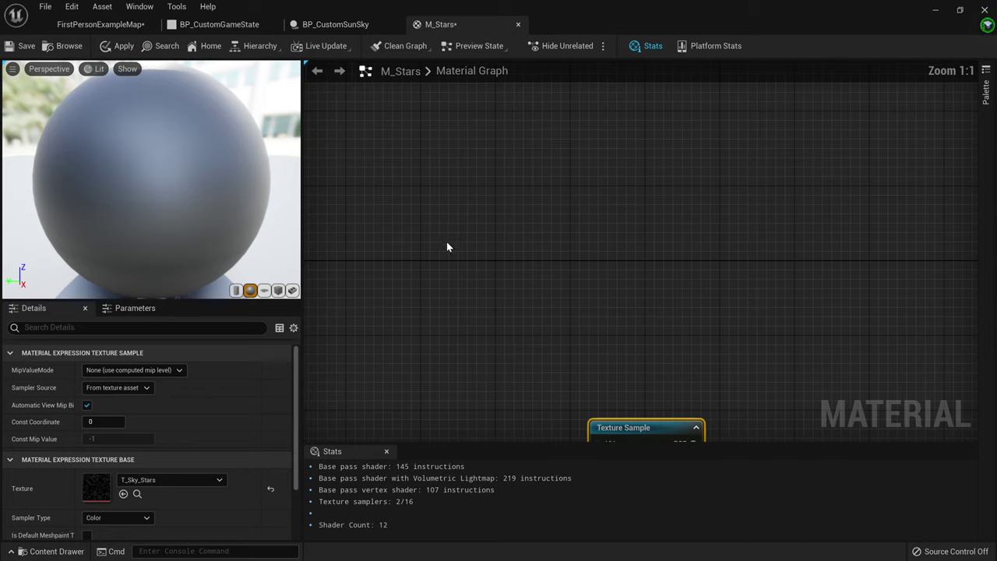
Step: Add a SkyAtmosphereViewLuminance node to the M_Stars graph above the Texture Sample node
right_drag(446, 247, 446, 274)
right_click(420, 273)
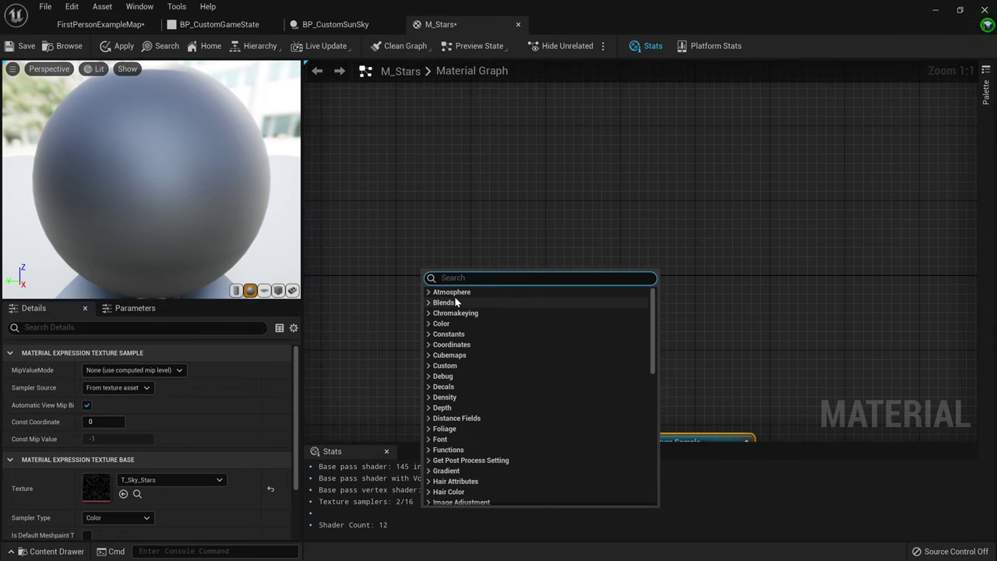
text(Skyatmos)
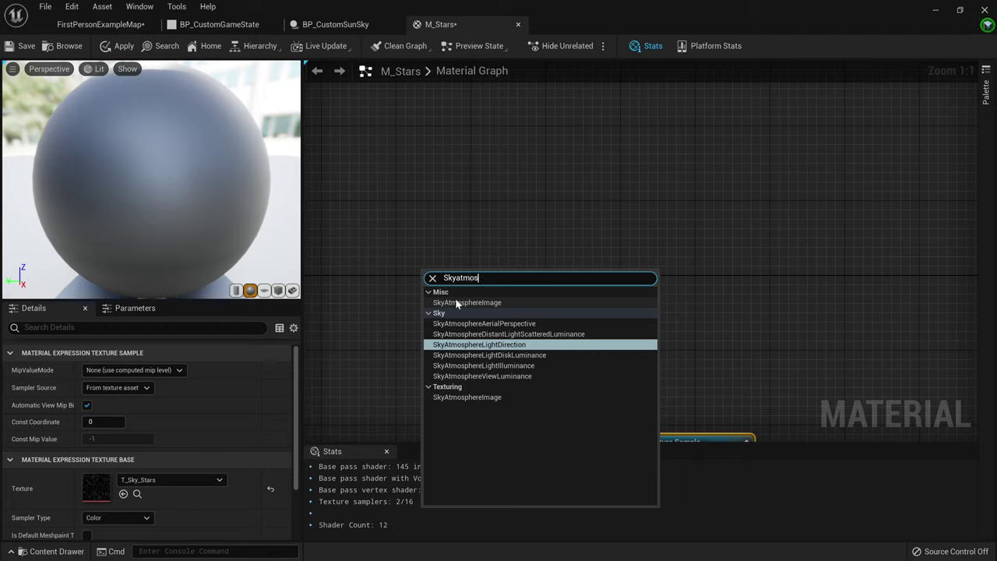
click(504, 379)
right_drag(514, 378, 475, 273)
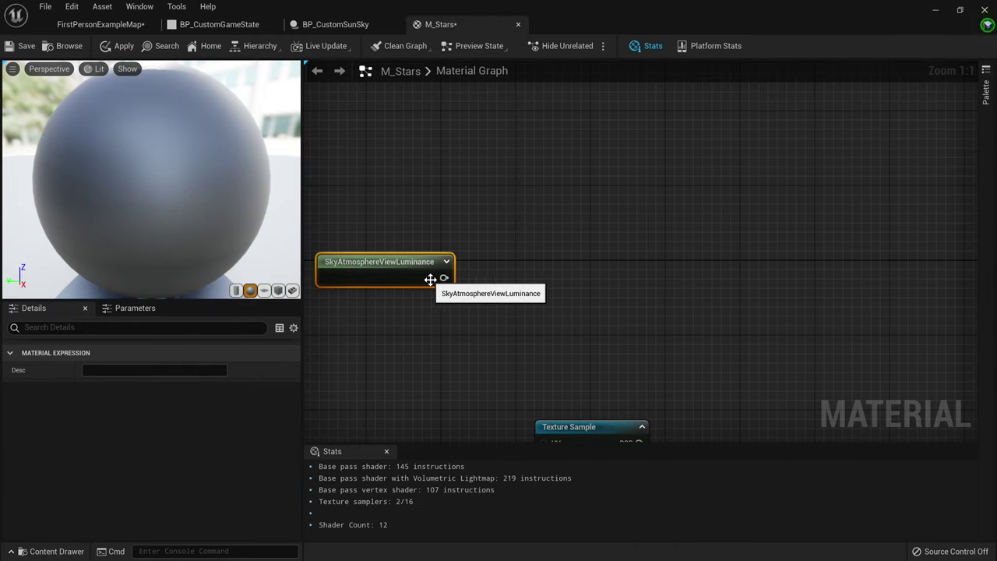
Step: Add a ComponentMask node fed by SkyAtmosphereViewLuminance and enable only its B channel
drag(442, 278, 477, 280)
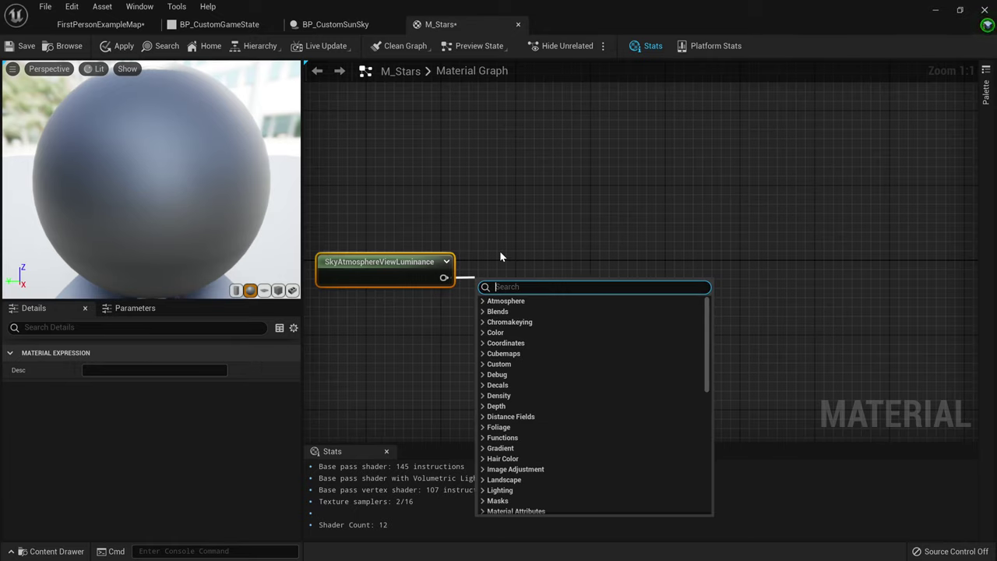
text(Mask)
scroll(554, 373, down, 3)
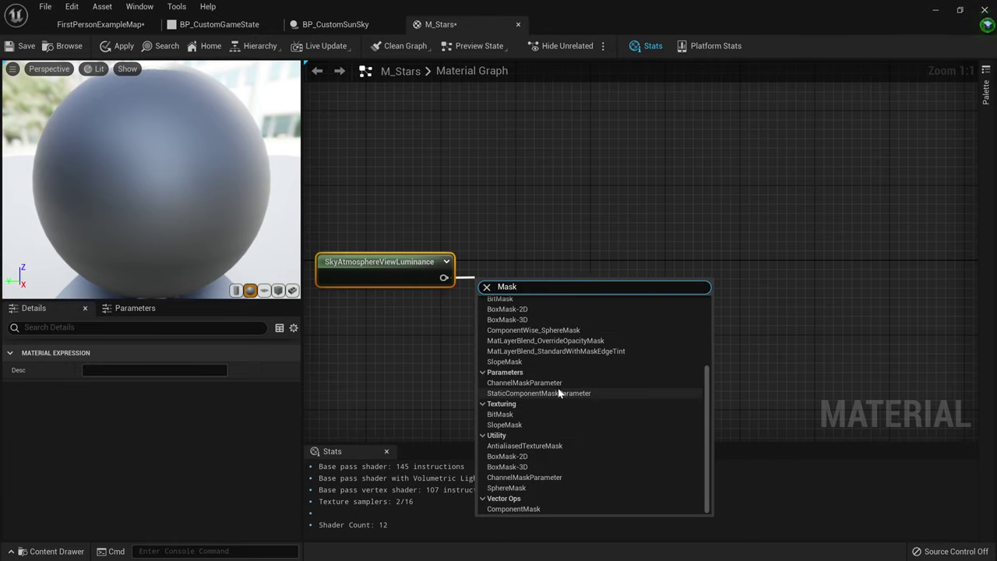
click(514, 509)
drag(514, 294, 527, 266)
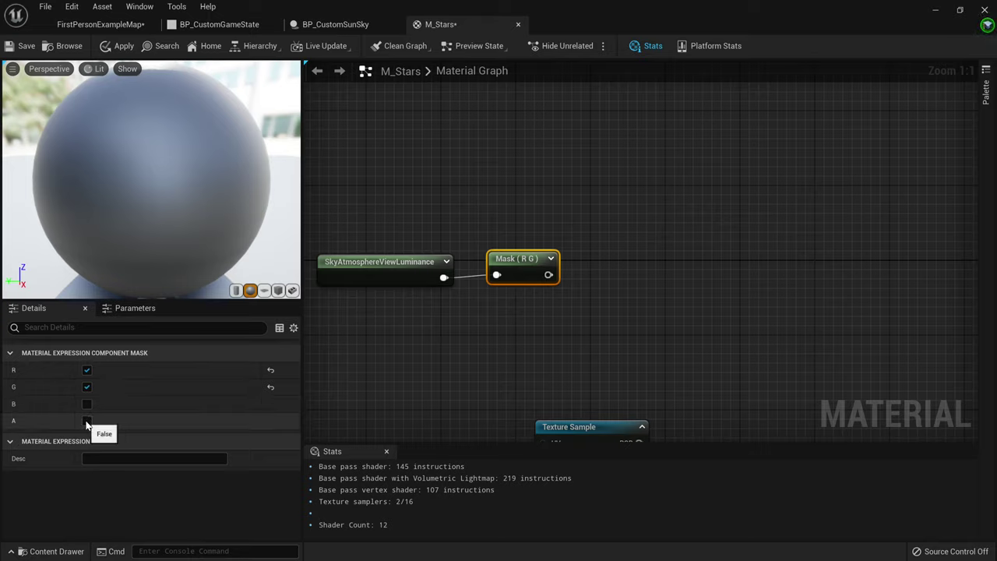
click(87, 371)
click(86, 387)
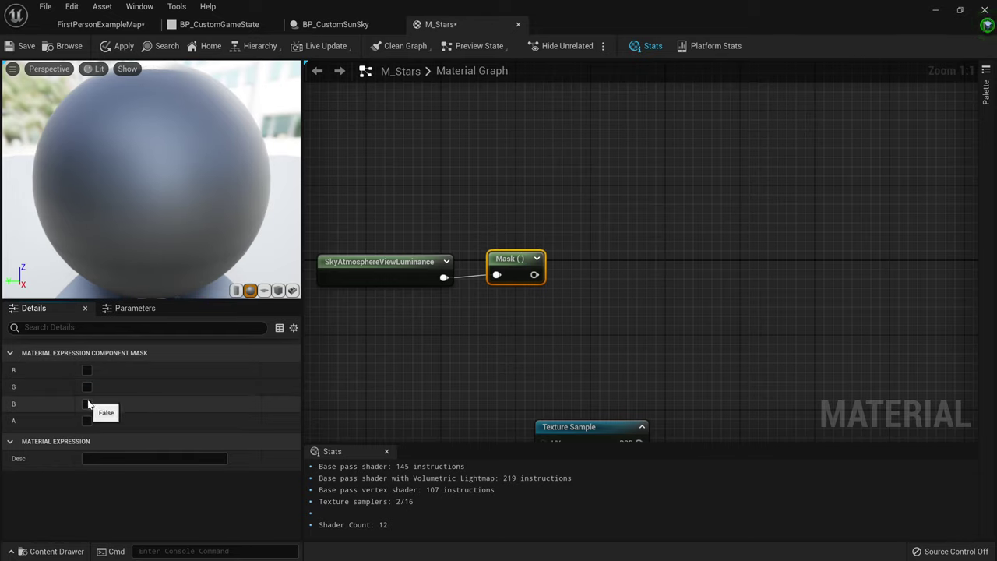
click(86, 404)
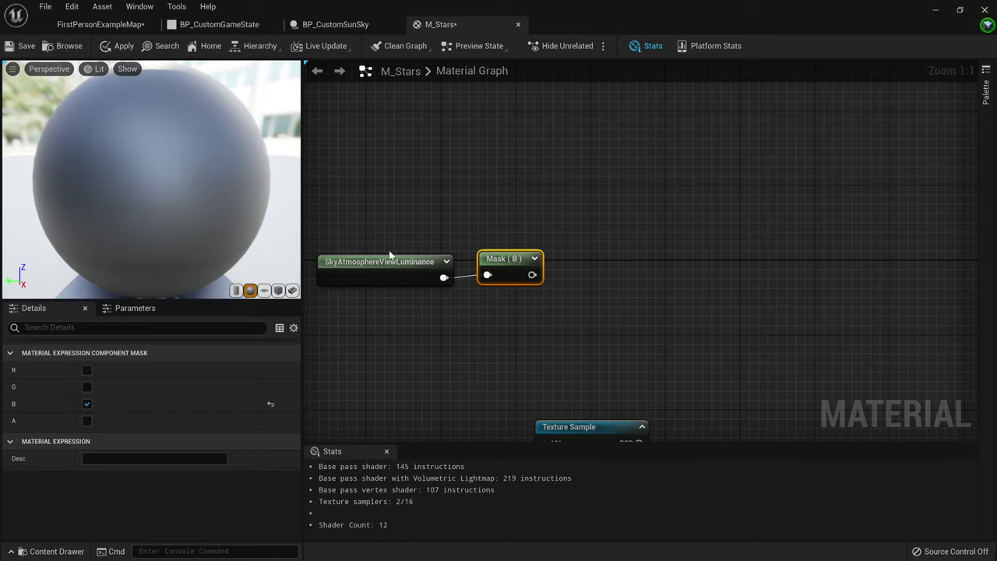
drag(488, 273, 478, 273)
Step: Add a Power node fed by the Mask output, set its Const Exponent to 1, and align it with the Mask node
right_drag(493, 259, 359, 288)
drag(389, 307, 425, 289)
text(Power)
key(Return)
click(117, 370)
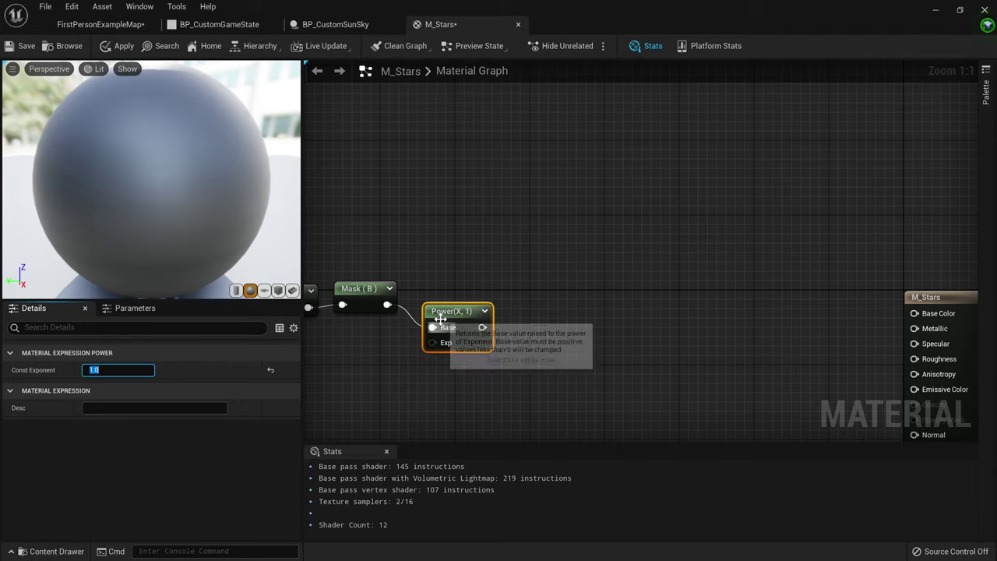
drag(460, 318, 453, 288)
Step: Add a Multiply node fed by the Power output, line it up with the chain, and set its Const B to 6
right_drag(524, 299, 453, 293)
drag(414, 300, 448, 304)
text(Multi)
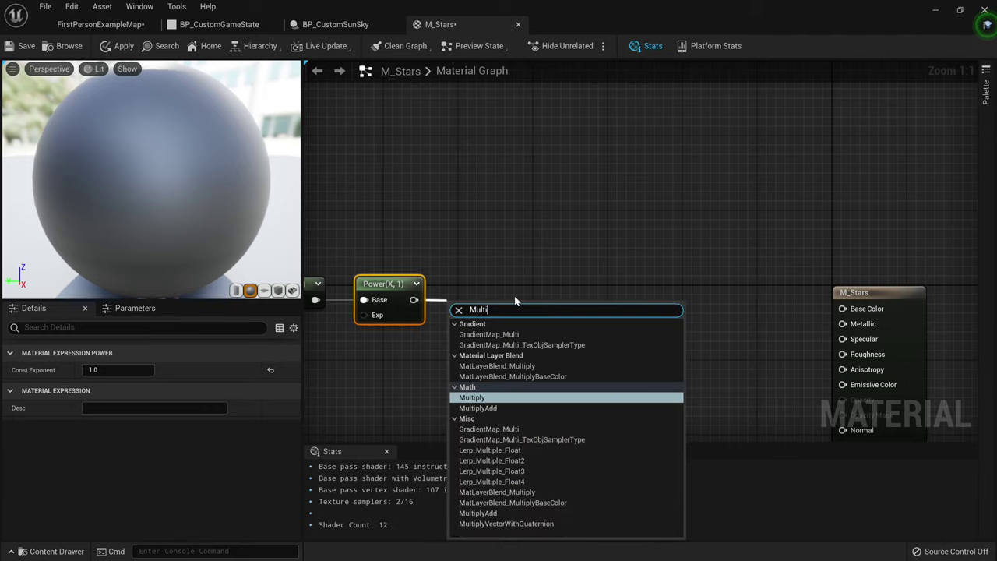
key(Return)
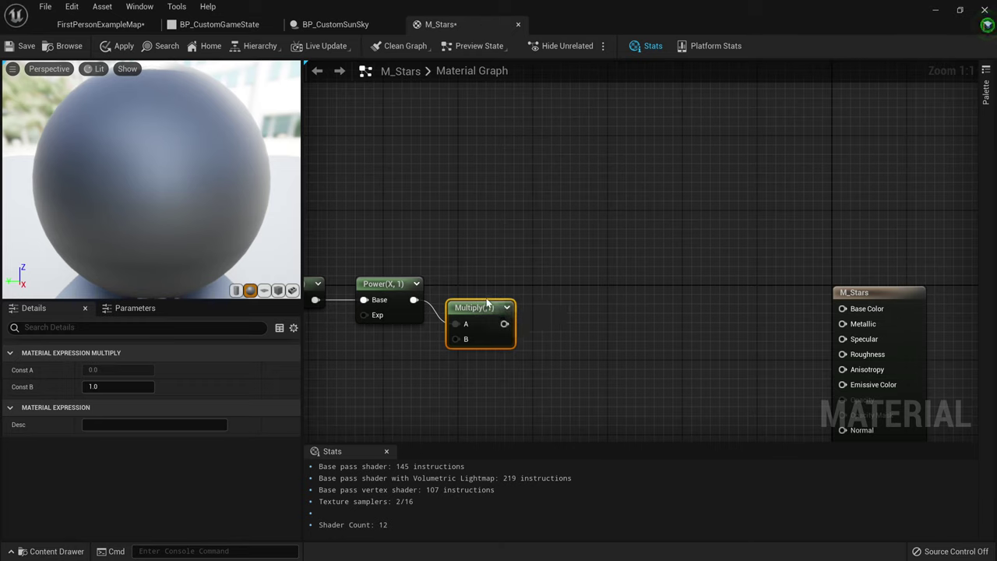
drag(474, 314, 474, 290)
right_drag(395, 351, 535, 334)
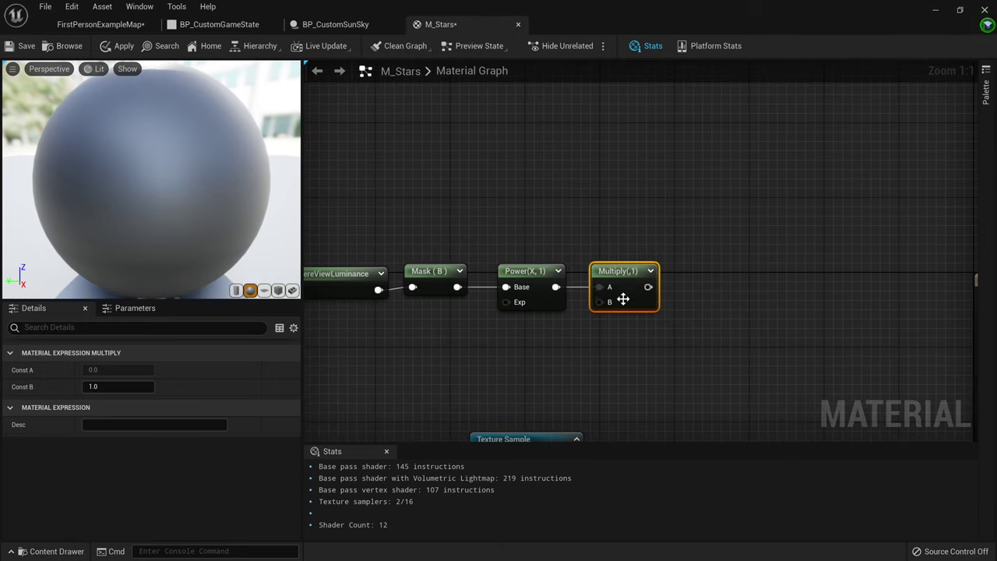
right_drag(514, 363, 573, 343)
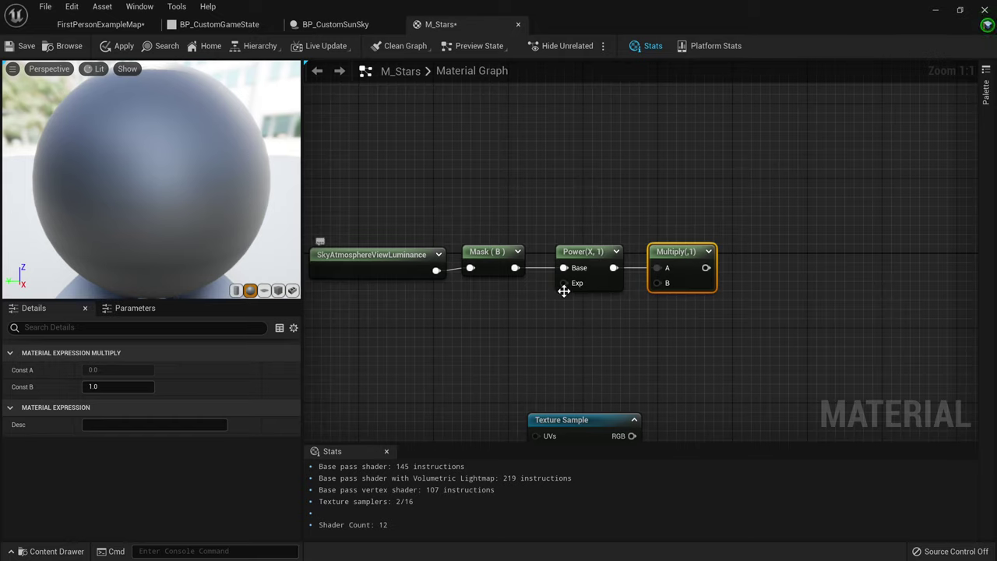
click(107, 385)
text(6)
key(Return)
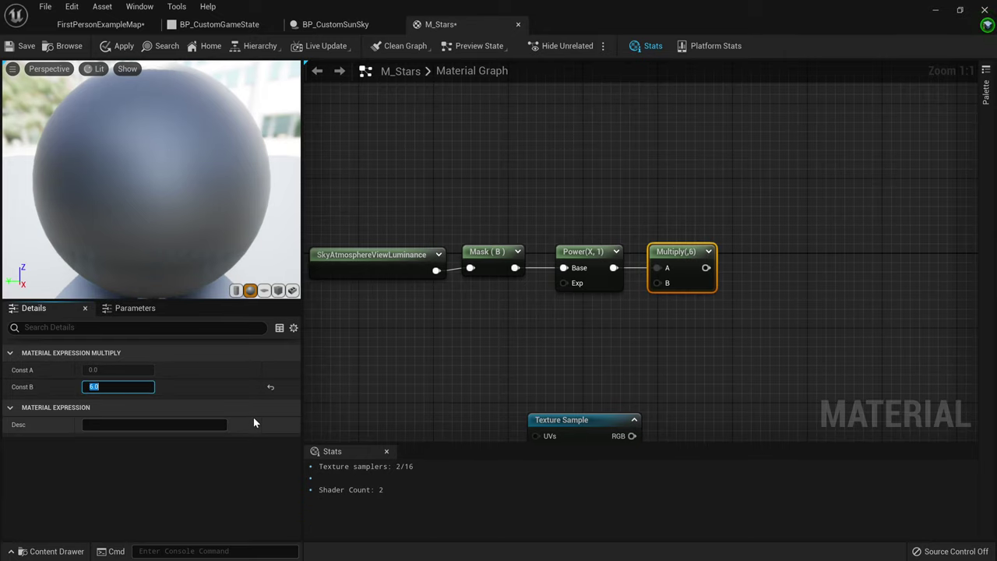
Step: Move the chain from SkyAtmosphereViewLuminance to Multiply farther away from the M_Stars output node
right_drag(498, 293, 555, 310)
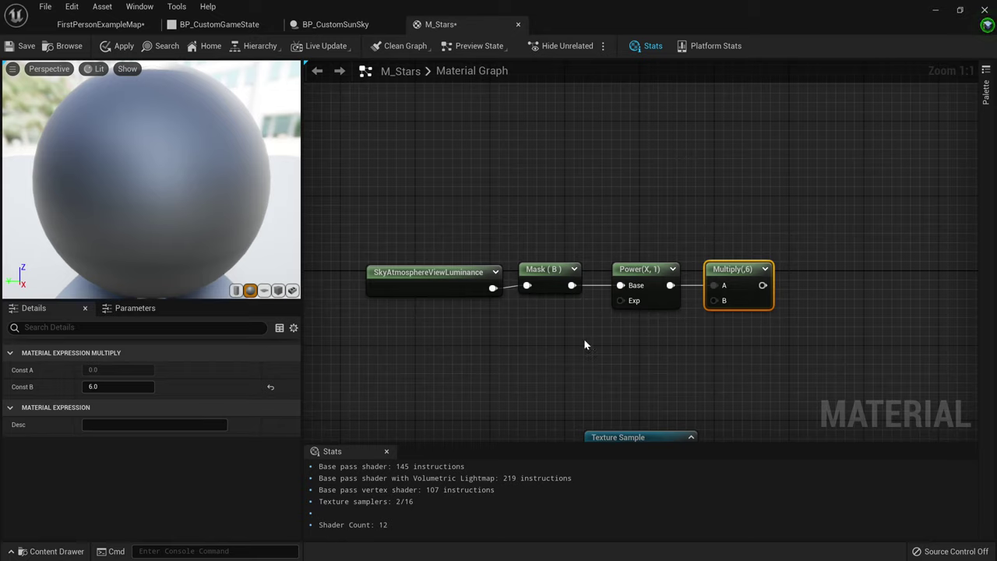
drag(769, 335, 377, 214)
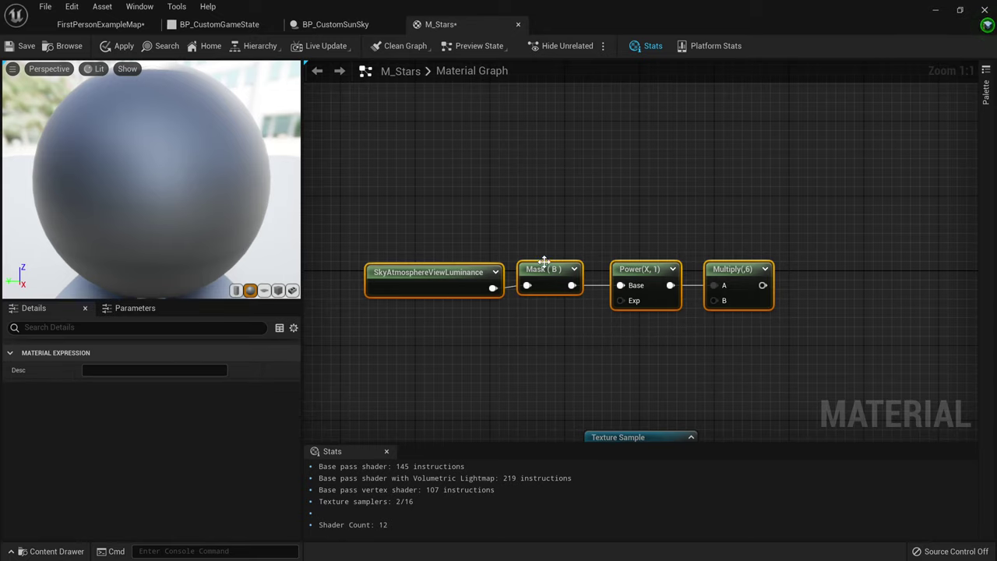
drag(543, 263, 502, 305)
right_drag(800, 354, 752, 335)
click(732, 327)
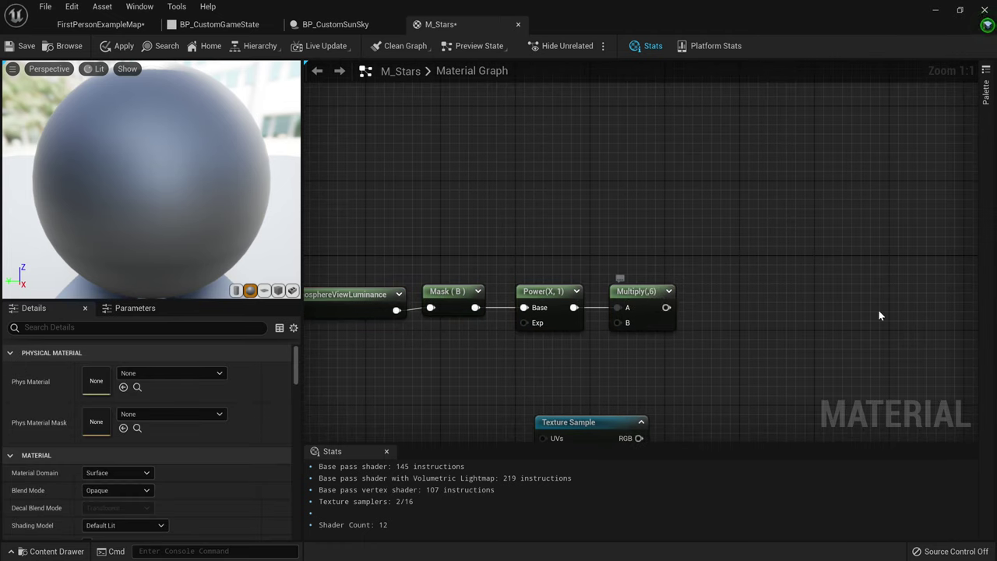
right_drag(790, 325, 643, 344)
right_drag(605, 312, 770, 300)
drag(749, 325, 365, 254)
drag(714, 289, 611, 240)
right_drag(789, 210, 663, 298)
click(587, 331)
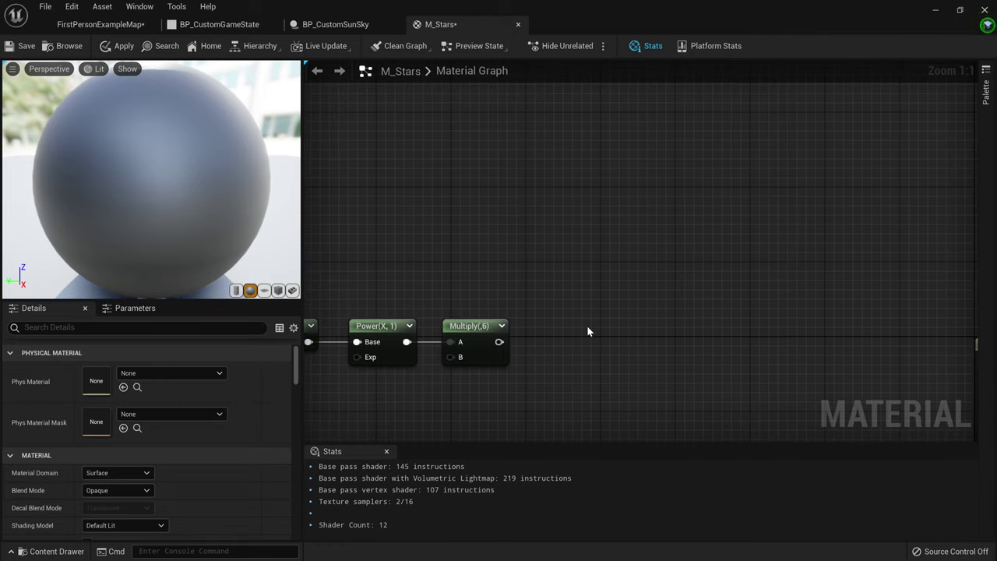
Step: Add a Clamp node fed by the Multiply output and align it with the rest of the chain
right_drag(587, 331, 592, 256)
drag(507, 272, 537, 274)
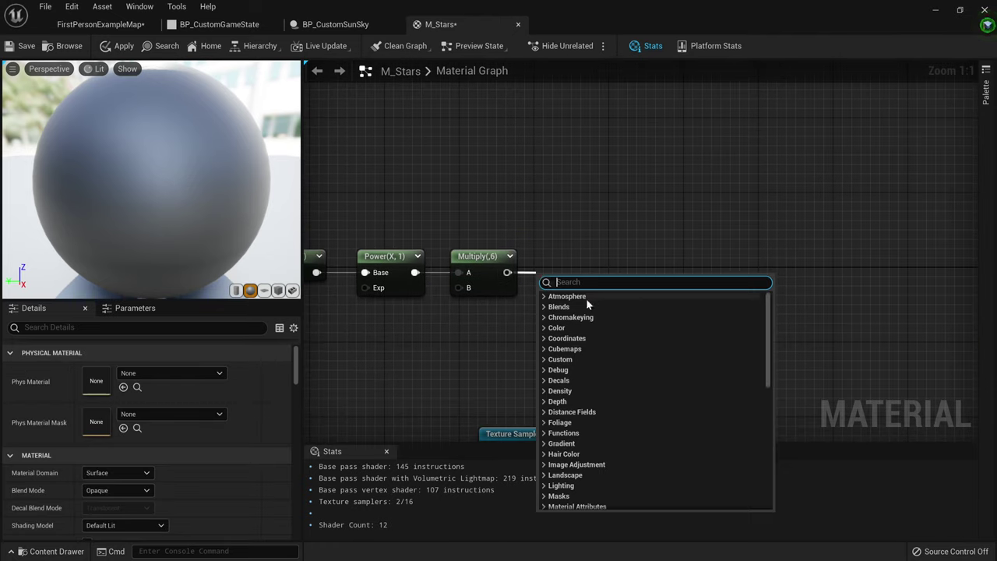
text(clamp)
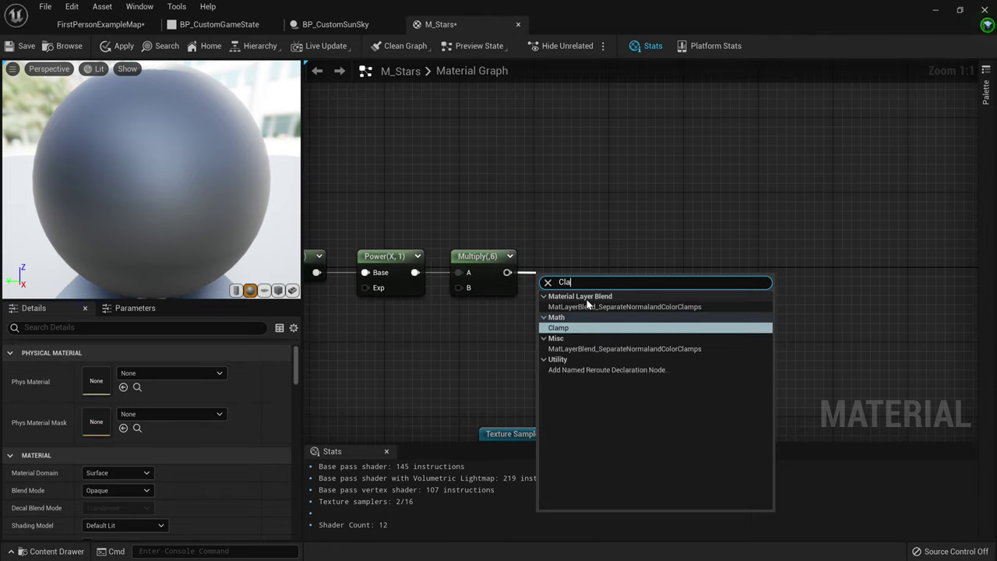
key(Return)
drag(586, 299, 593, 275)
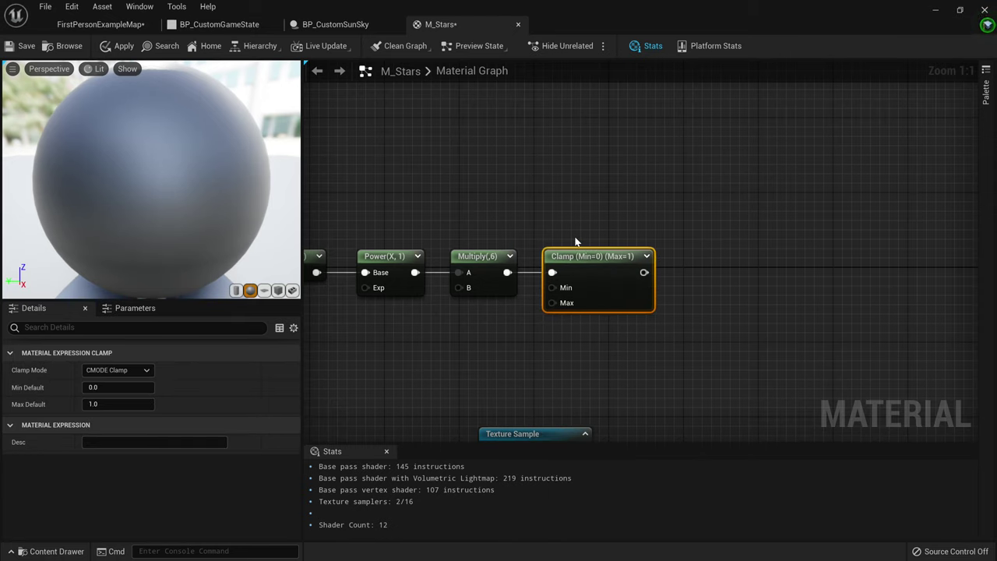
Step: Group the nodes from SkyAtmosphereViewLuminance through Clamp in a comment titled "Checks how bright it is"
right_drag(699, 306, 739, 284)
scroll(677, 302, down, 2)
right_drag(674, 286, 726, 298)
drag(739, 315, 350, 213)
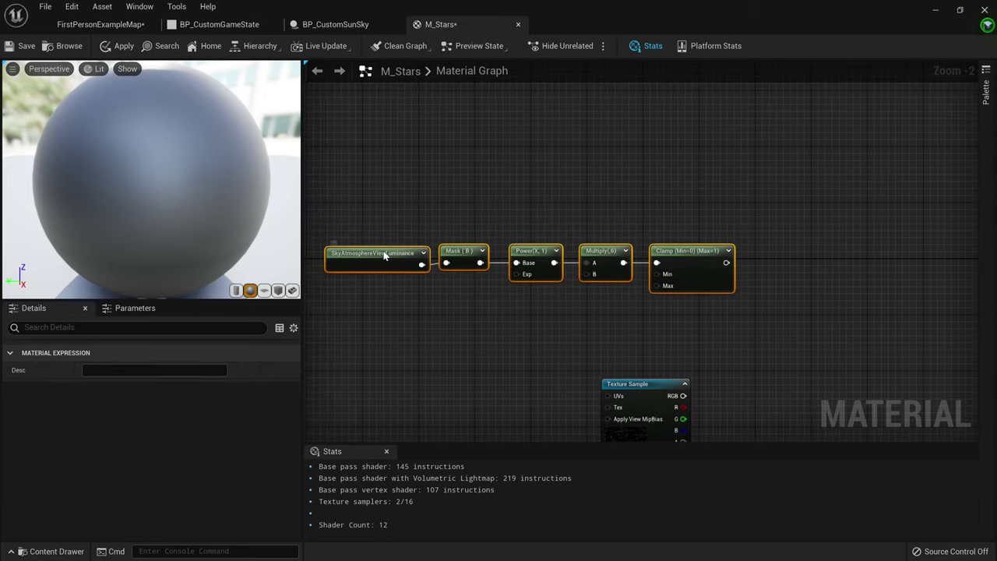
right_click(383, 254)
click(448, 325)
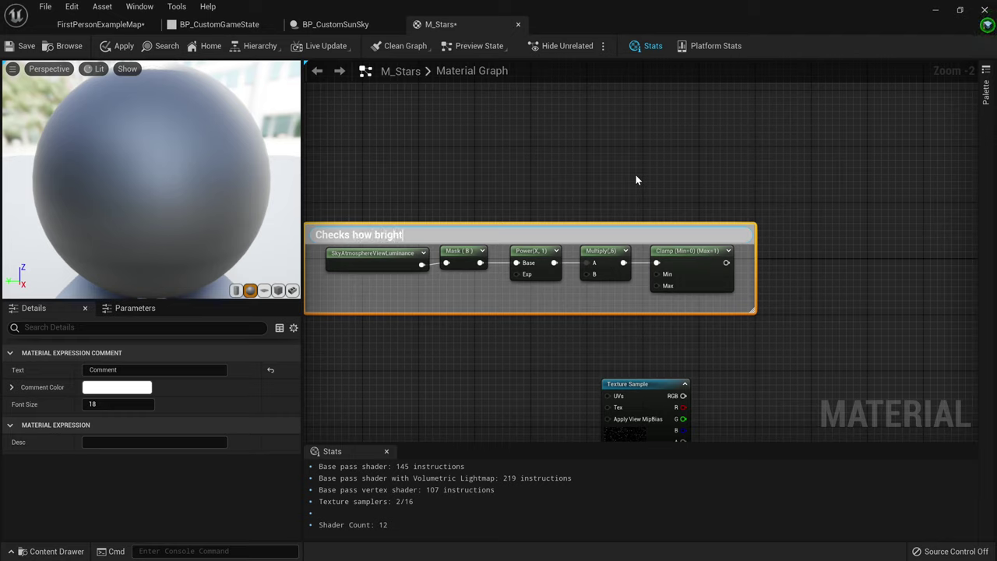
text(Checks how bright it is)
key(Return)
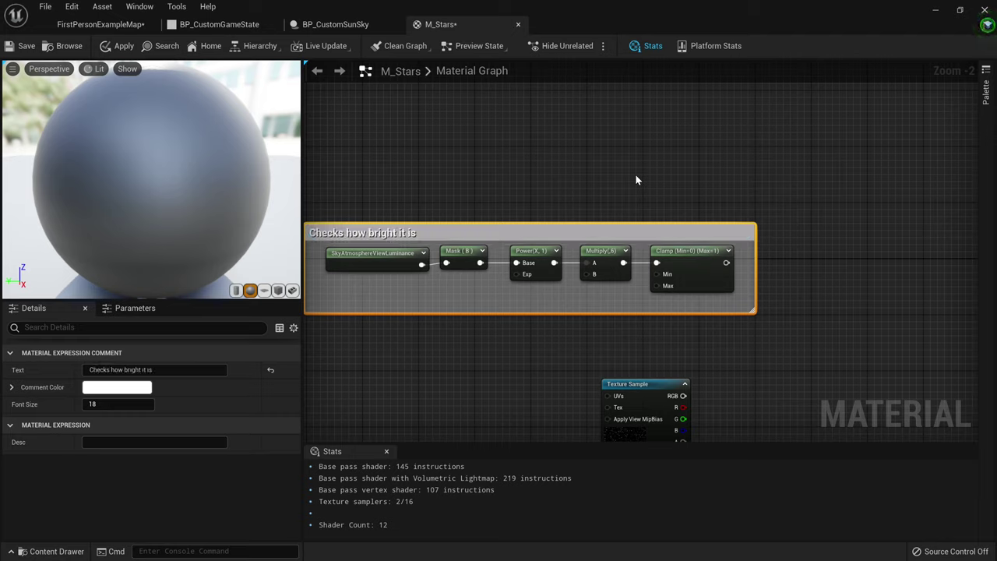
Step: Move the "Checks how bright it is" comment and its nodes farther from the M_Stars output node
right_drag(832, 266, 827, 233)
drag(810, 278, 384, 147)
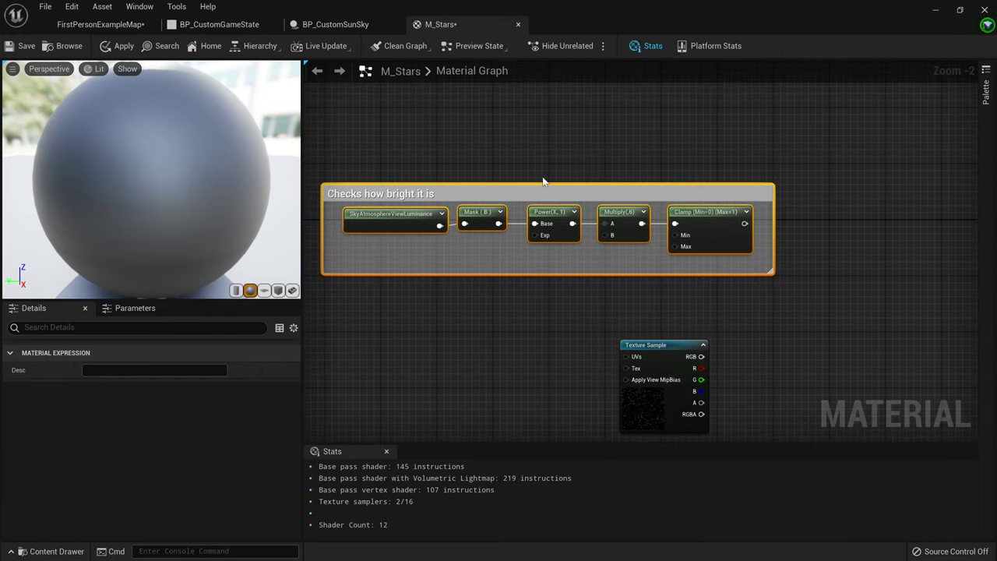
drag(552, 191, 474, 183)
right_drag(743, 218, 601, 185)
scroll(601, 185, up, 2)
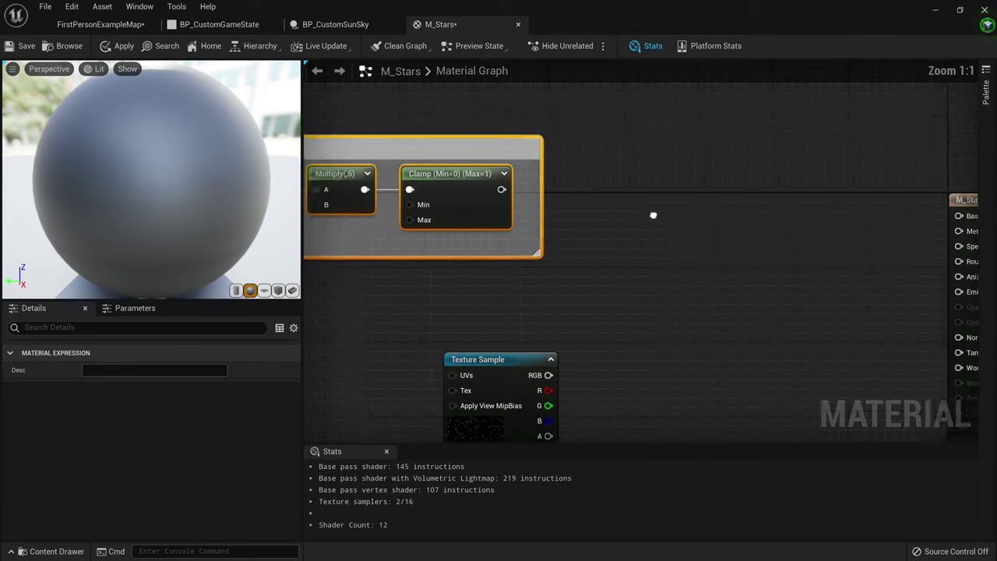
click(652, 214)
Step: Add a LinearInterpolate node and connect the Clamp output to its Alpha input instead of its A input
right_drag(472, 192, 545, 219)
drag(424, 187, 544, 253)
text(lerp)
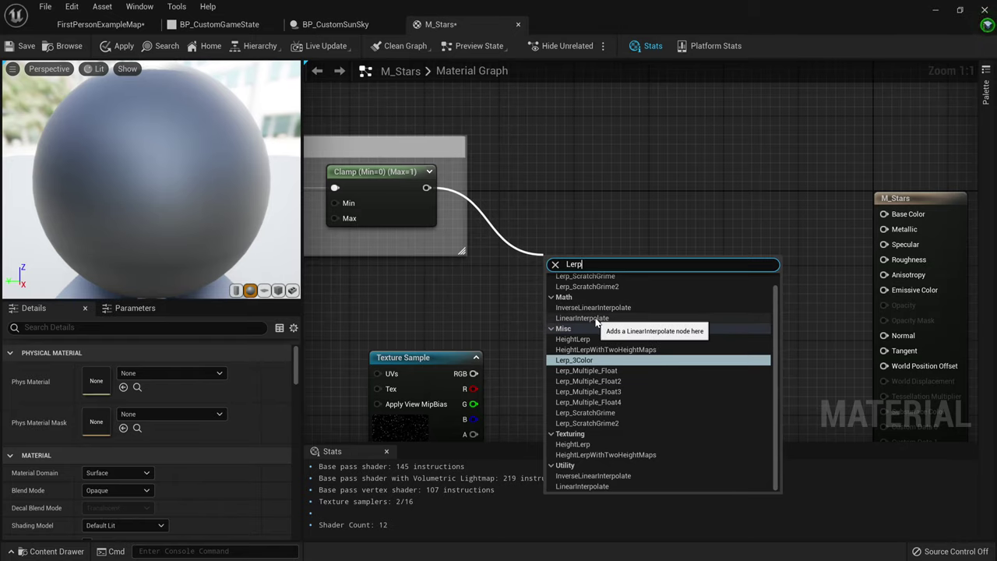
click(596, 318)
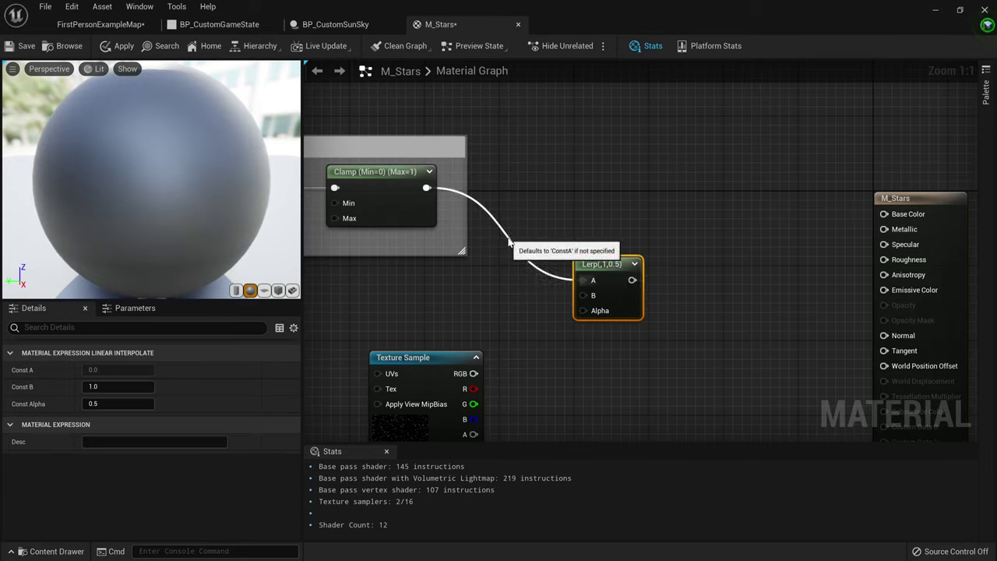
alt+click(584, 280)
drag(426, 187, 514, 309)
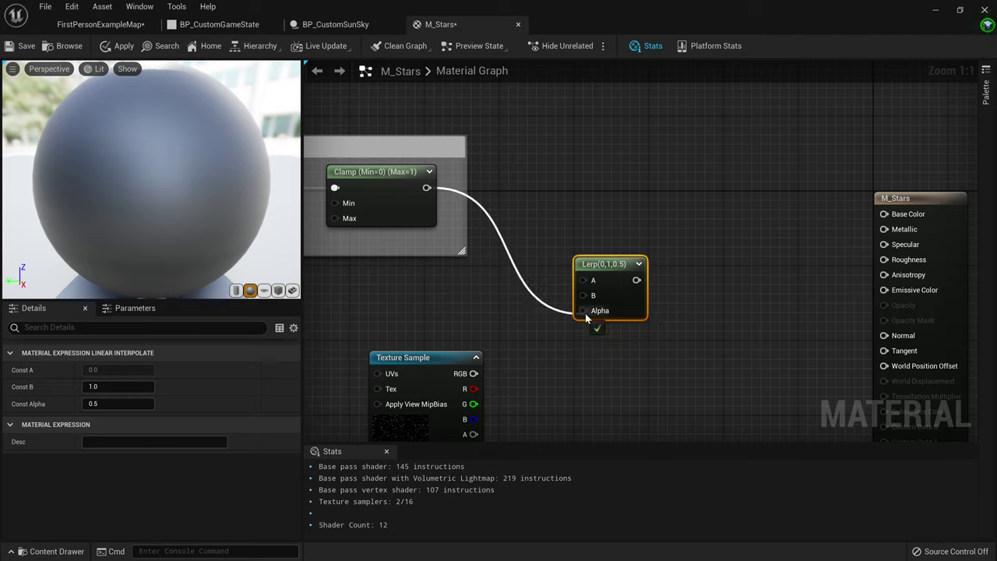
drag(585, 313, 586, 310)
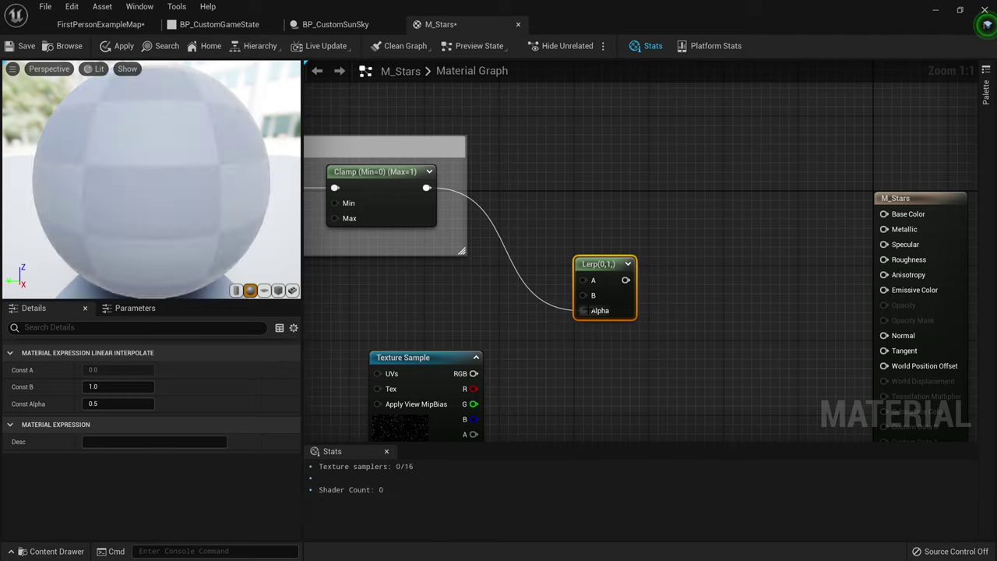
Step: Set the Lerp node's Const B to -1.0 and Const A to 1.0, and shift the node slightly toward the M_Stars output
click(117, 386)
text(-1.0)
key(Return)
click(117, 370)
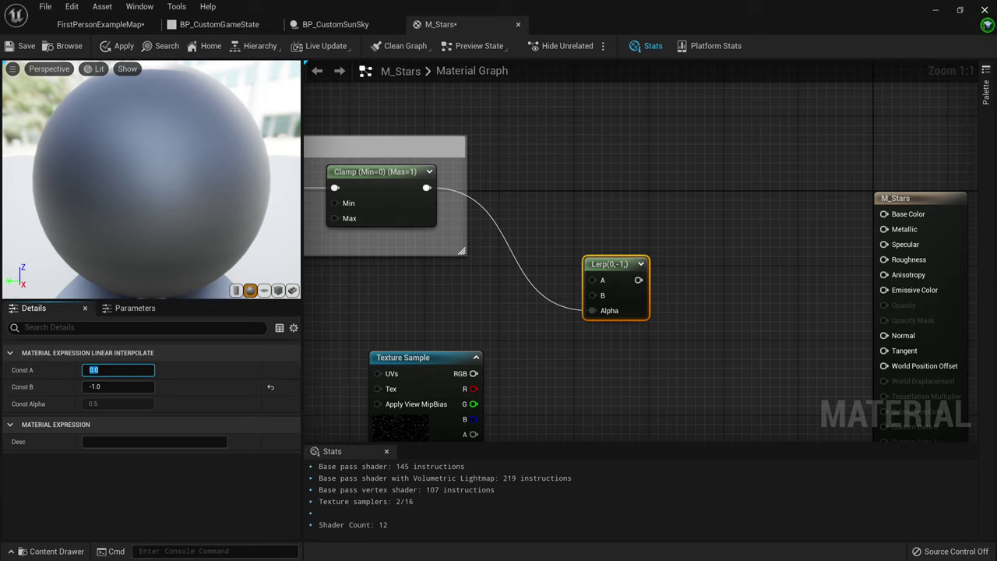
text(1)
key(Return)
right_drag(683, 307, 726, 264)
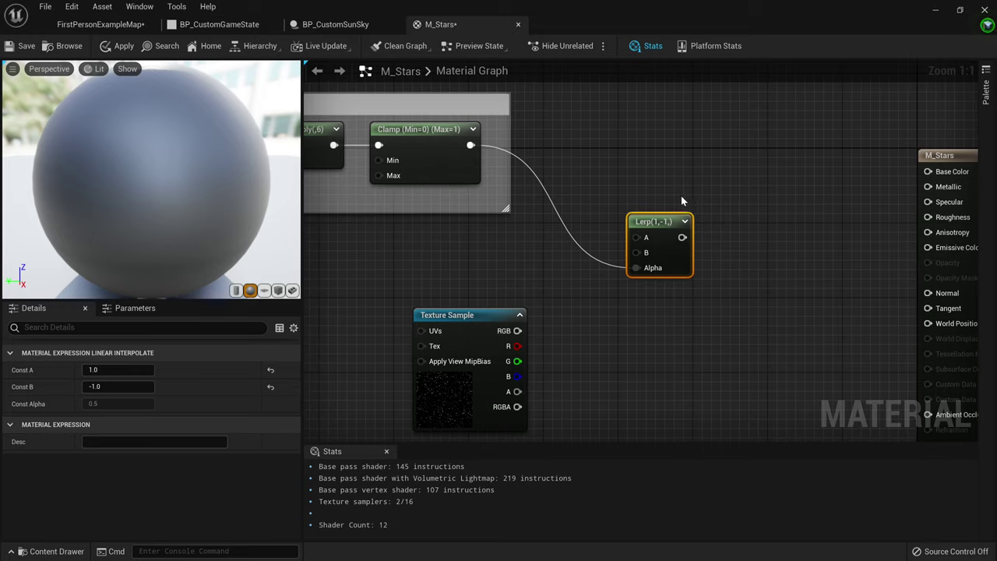
drag(668, 225, 678, 224)
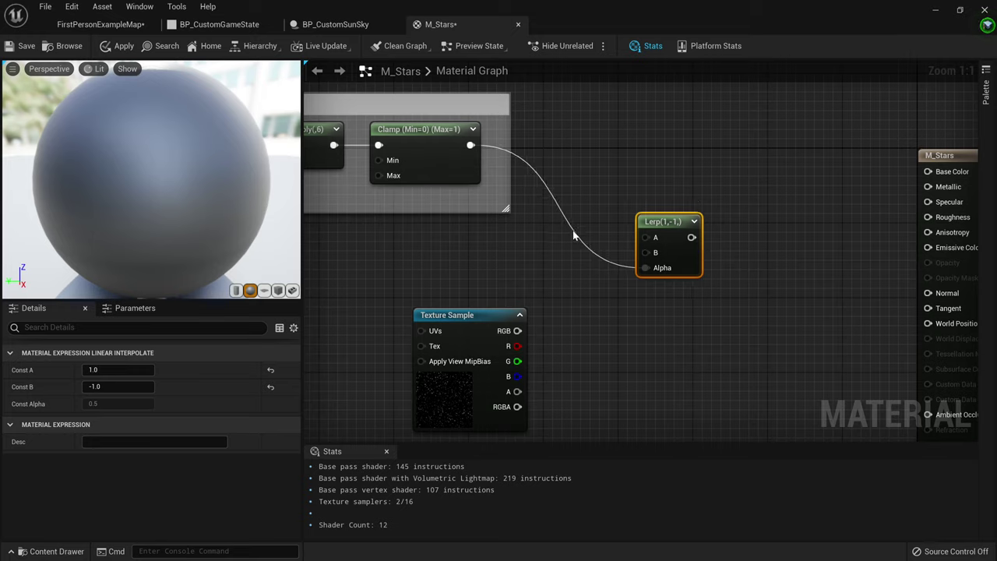
Step: Move the star Texture Sample node farther away from the Lerp node to make room in the graph
right_drag(697, 248, 667, 274)
right_drag(699, 320, 732, 256)
right_drag(523, 273, 509, 304)
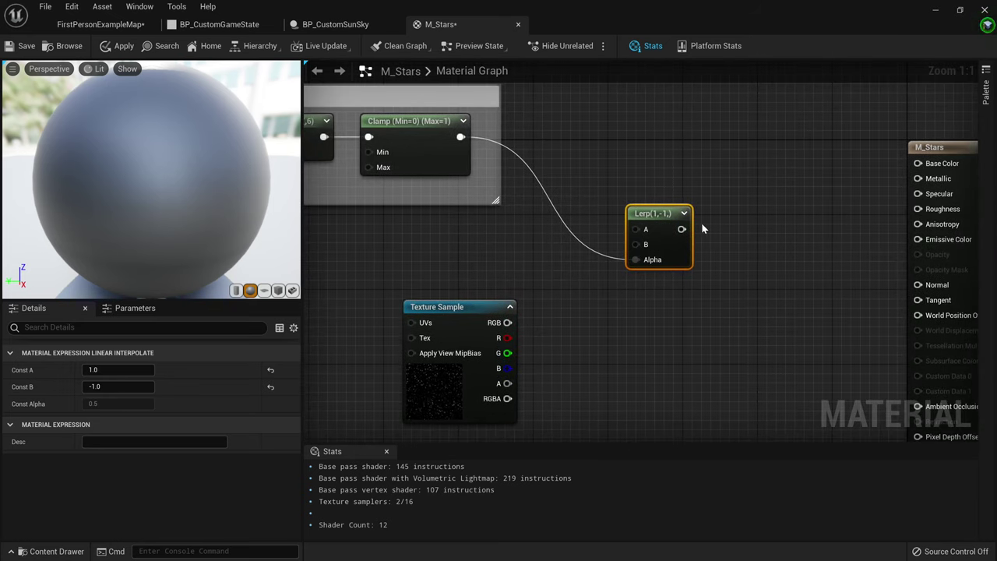
right_drag(718, 237, 664, 245)
right_drag(484, 292, 556, 314)
drag(438, 335, 399, 333)
right_drag(488, 339, 452, 311)
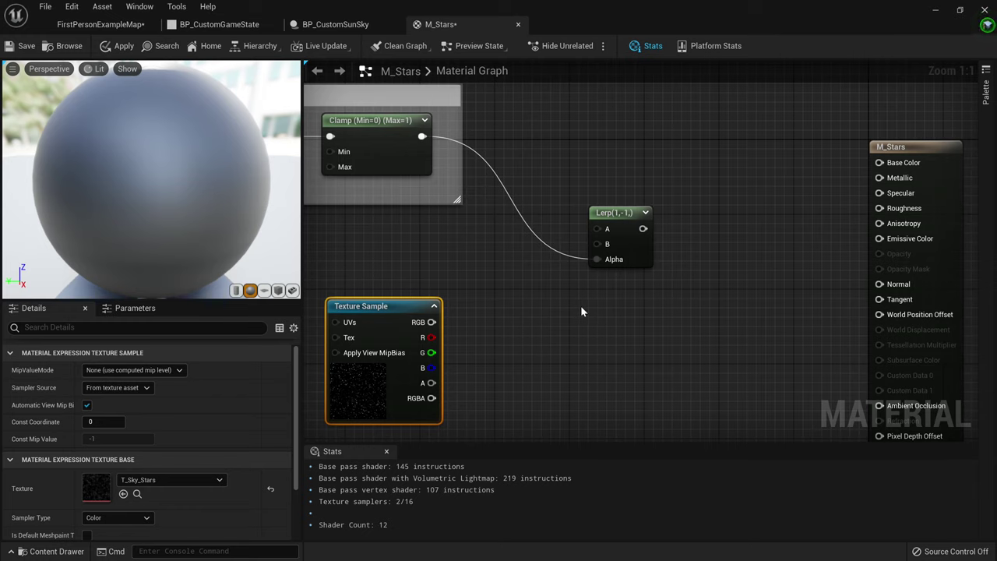
Step: Set the M_Stars material's Blend Mode to Translucent
right_drag(769, 207, 691, 275)
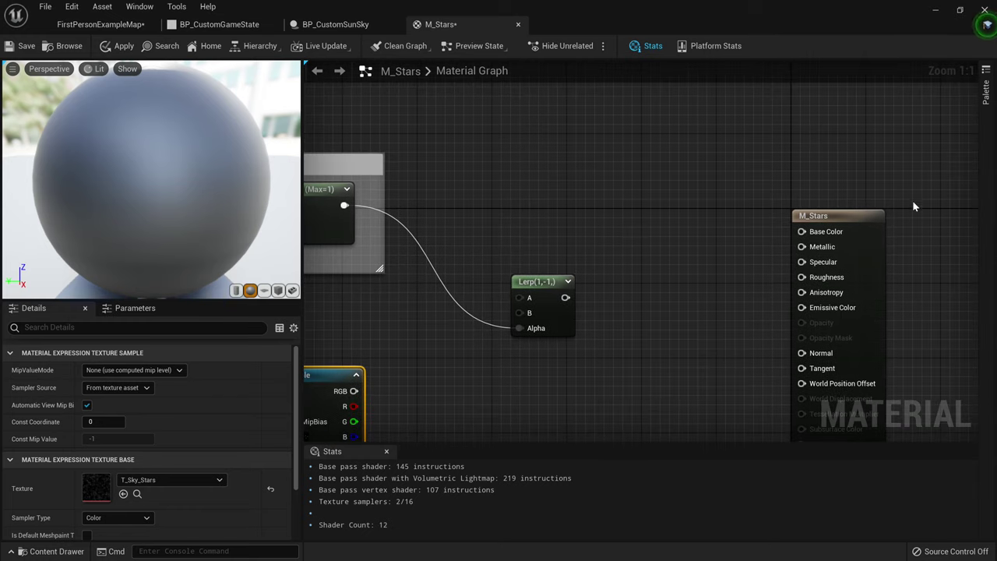
click(860, 215)
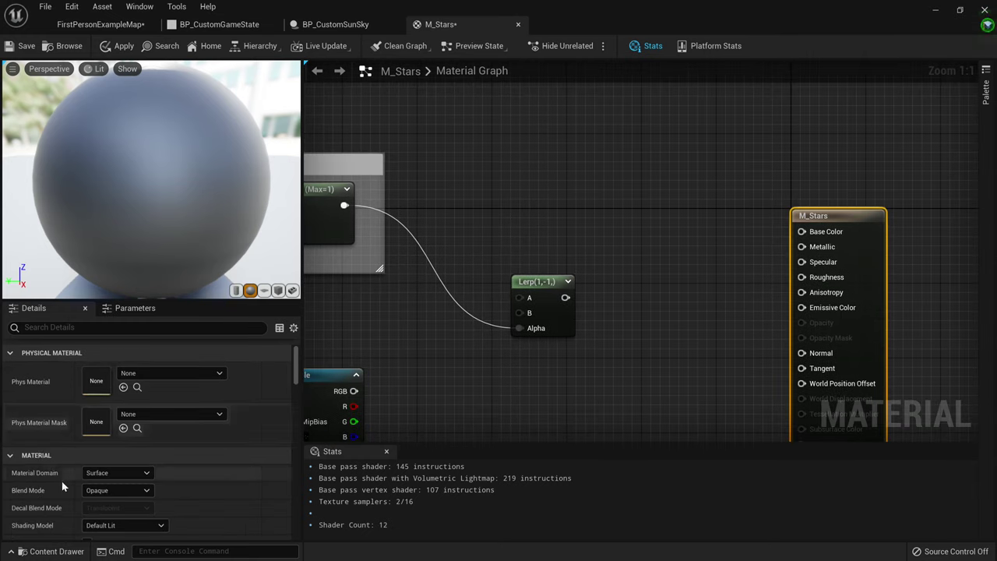
scroll(47, 467, down, 2)
click(98, 454)
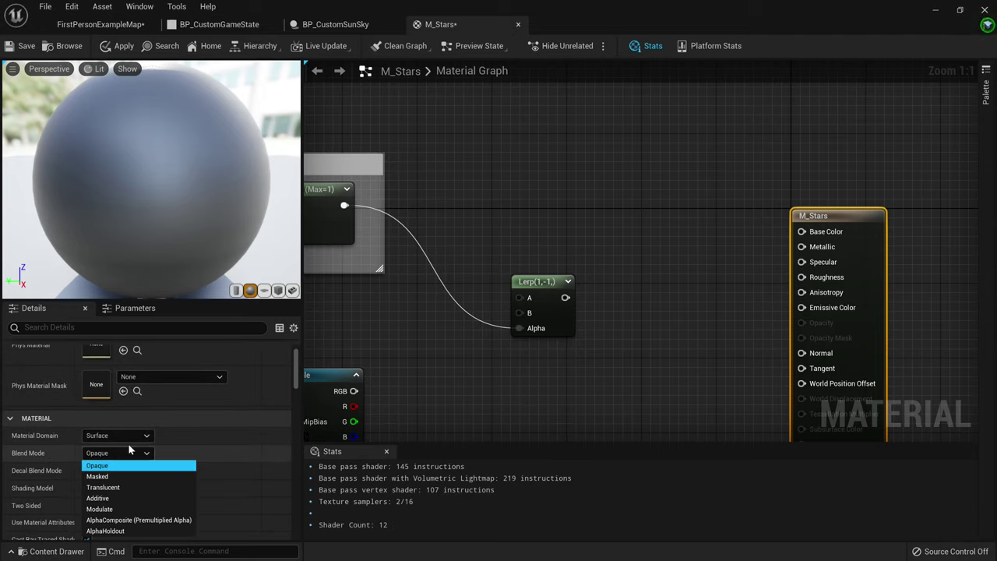
click(103, 488)
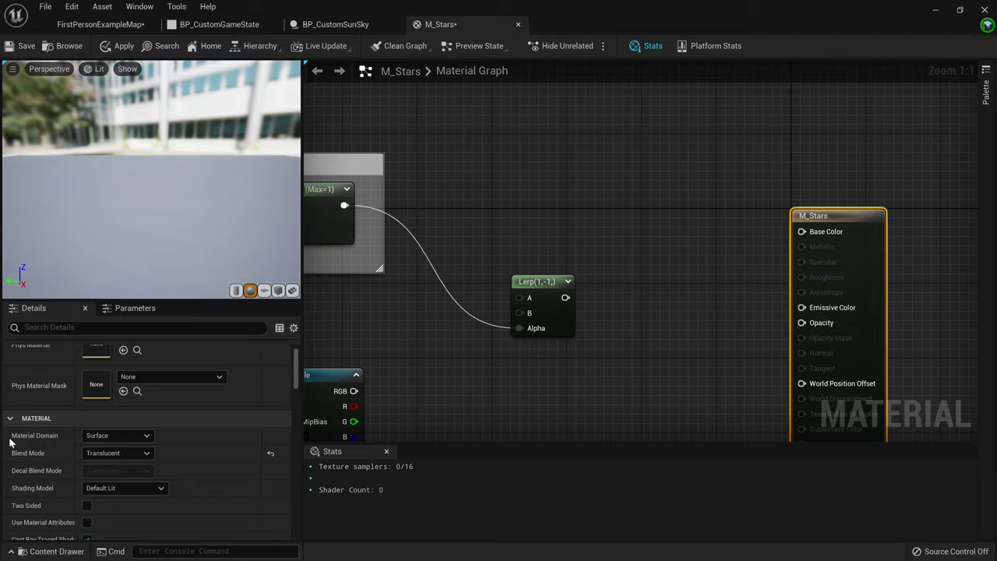
Step: Disable Cast Ray Traced Shadows for the M_Stars material and set its Shading Model to Unlit
scroll(180, 485, down, 1)
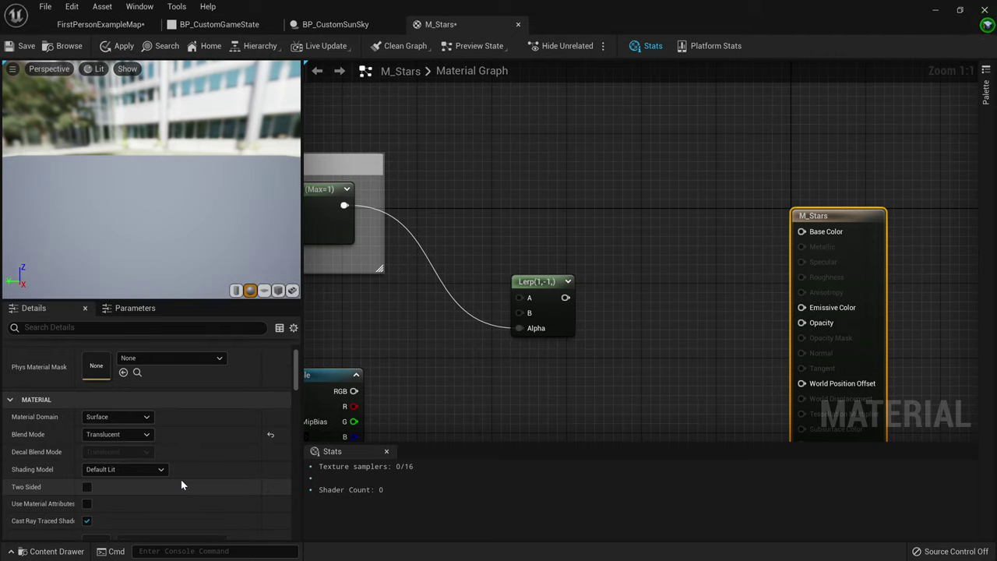
scroll(132, 483, down, 1)
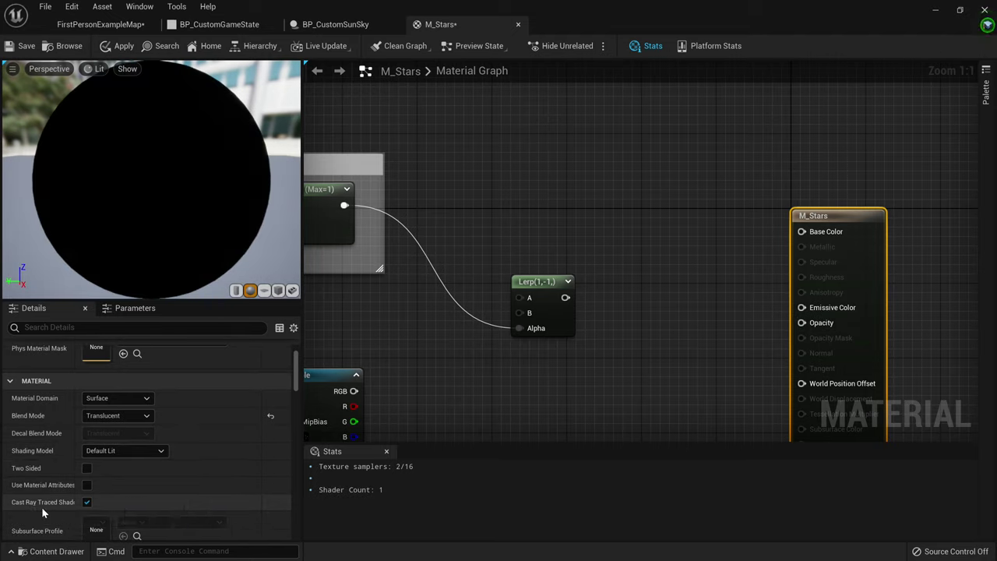
click(86, 507)
click(122, 449)
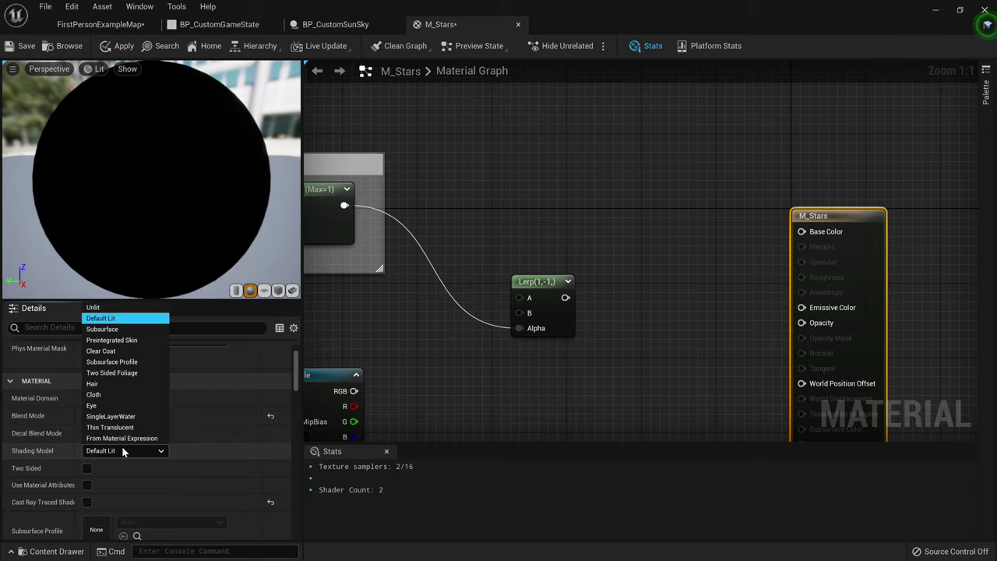
click(94, 308)
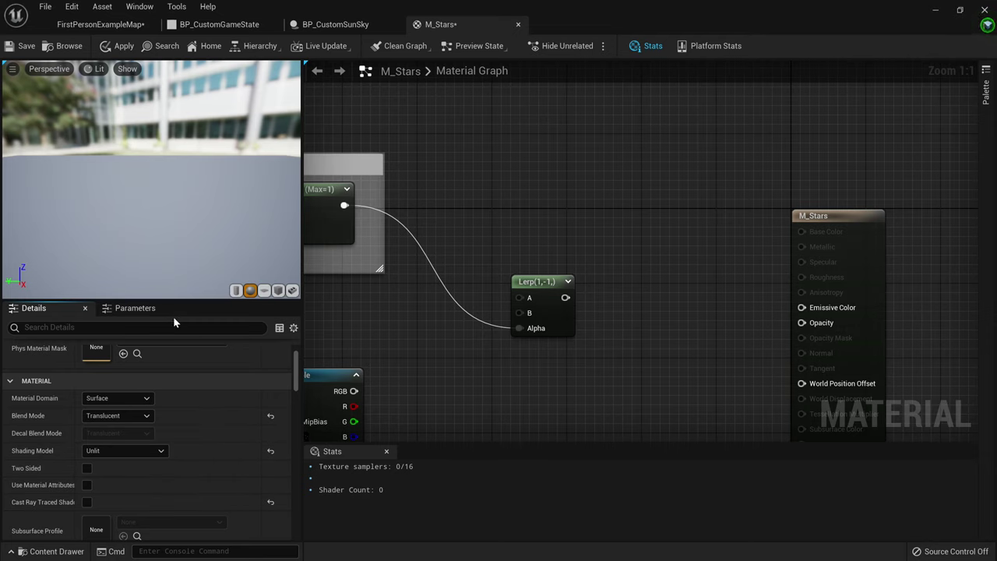
Step: Add a Multiply node after the Lerp and connect the Lerp output to its A input, aligned with the Lerp
right_drag(654, 286, 595, 301)
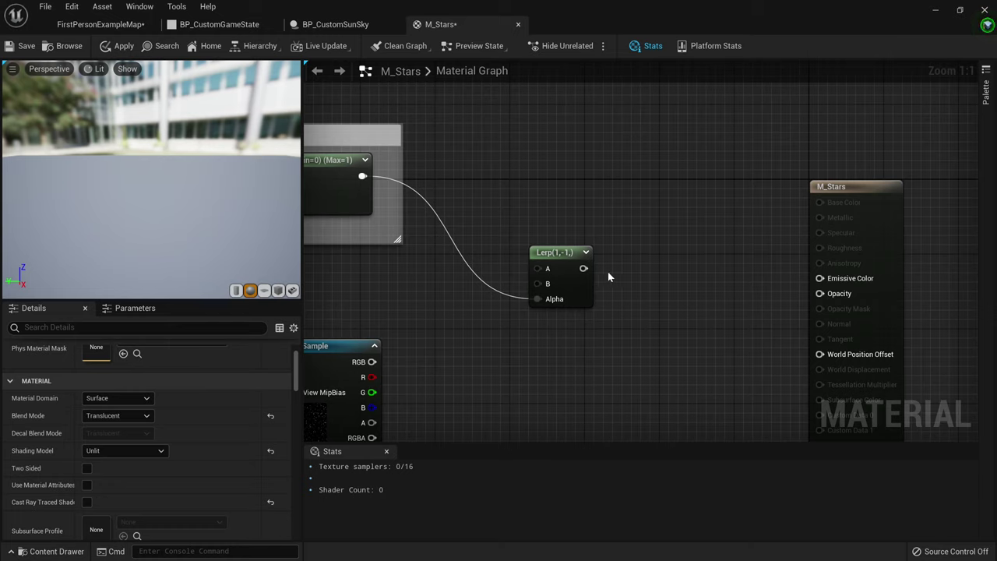
right_click(647, 275)
text(Multi)
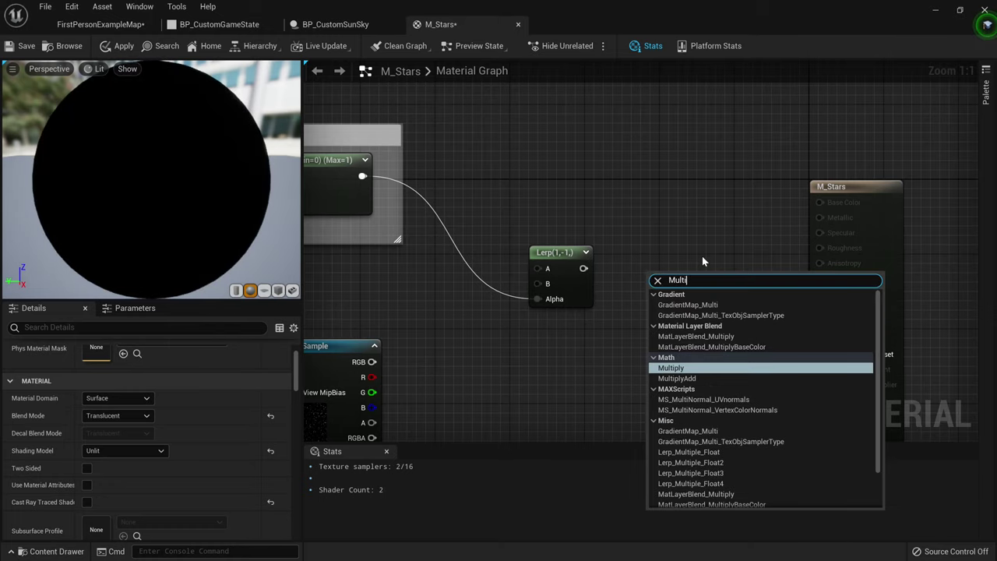
key(Return)
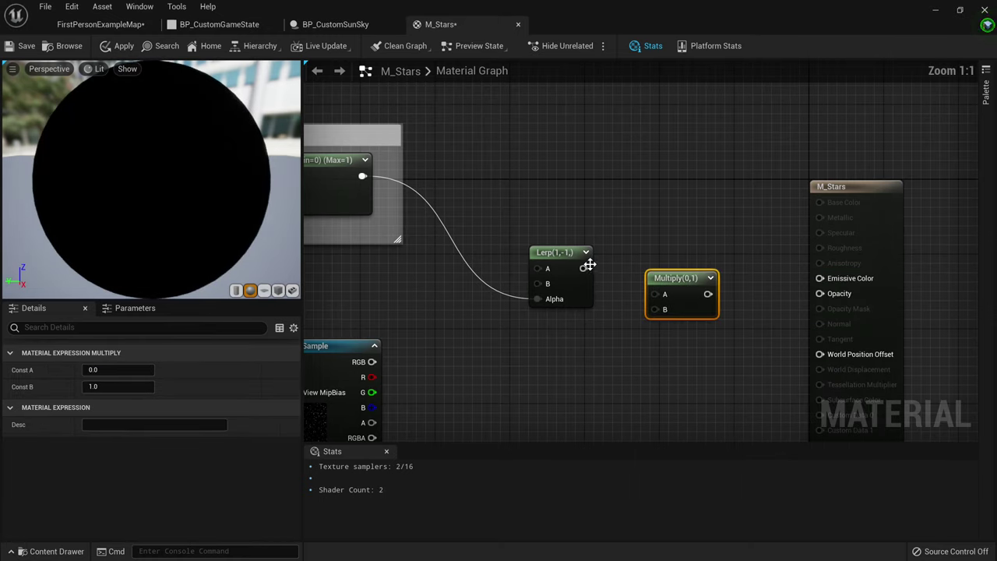
drag(580, 267, 674, 258)
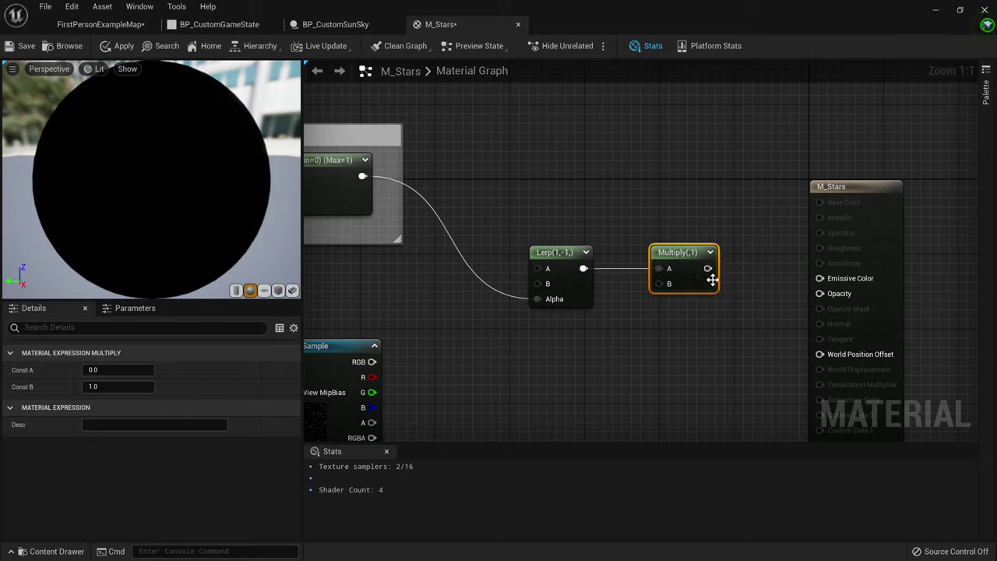
Step: Connect the Texture Sample's RGB output to the new Multiply's B input and route the wire below the Lerp with a reroute node
right_drag(629, 305, 654, 253)
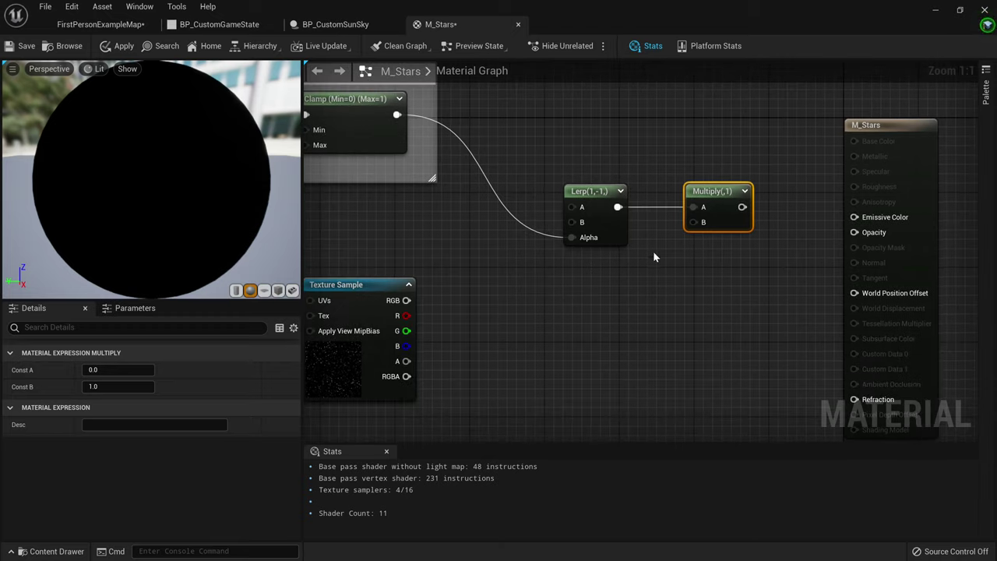
drag(405, 299, 693, 222)
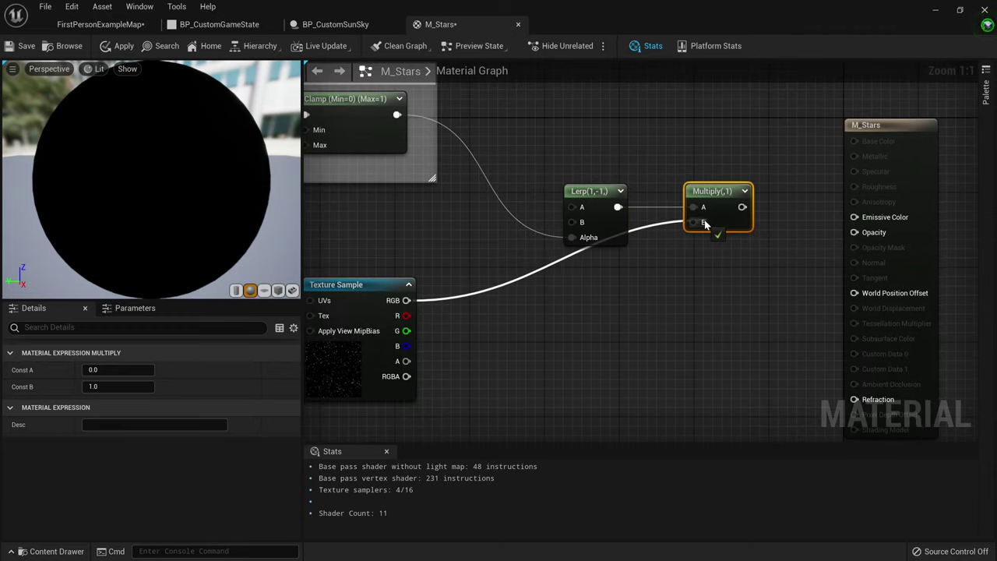
right_drag(474, 295, 507, 280)
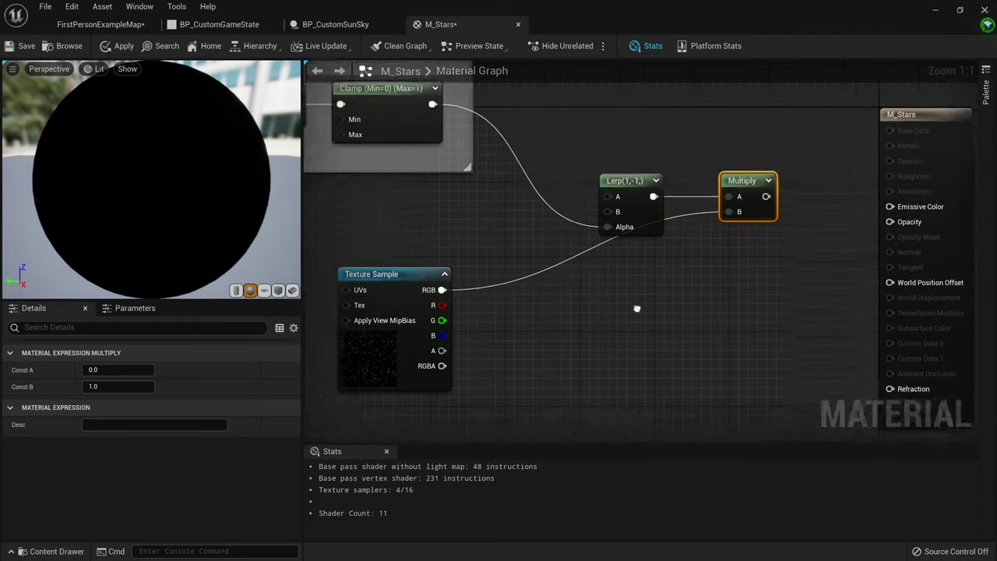
double_click(508, 282)
drag(507, 282, 622, 294)
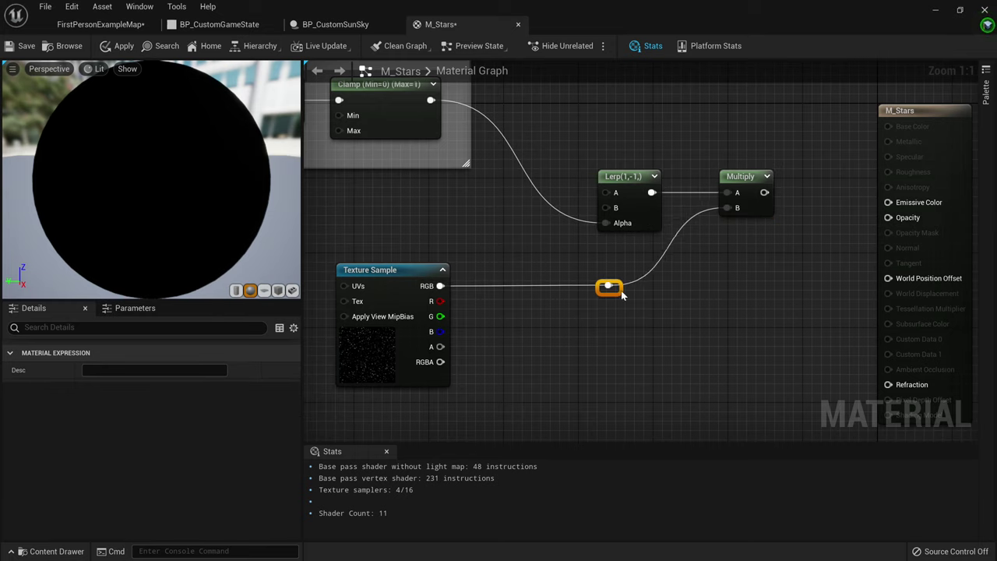
Step: Connect the Multiply output to Emissive Color and Opacity on M_Stars, and move the reroute node closer beneath the Multiply
right_drag(761, 216, 550, 260)
right_drag(611, 250, 575, 294)
drag(515, 281, 650, 306)
Step: Select all nodes except the M_Stars output, including the comment, and move them together closer to that output
scroll(690, 314, down, 4)
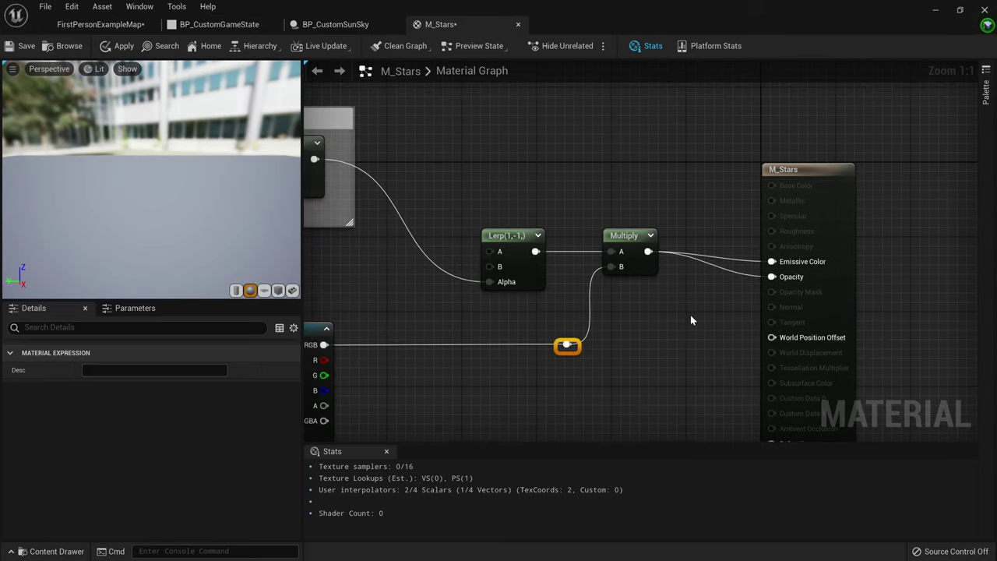
scroll(683, 354, down, 1)
drag(699, 380, 364, 206)
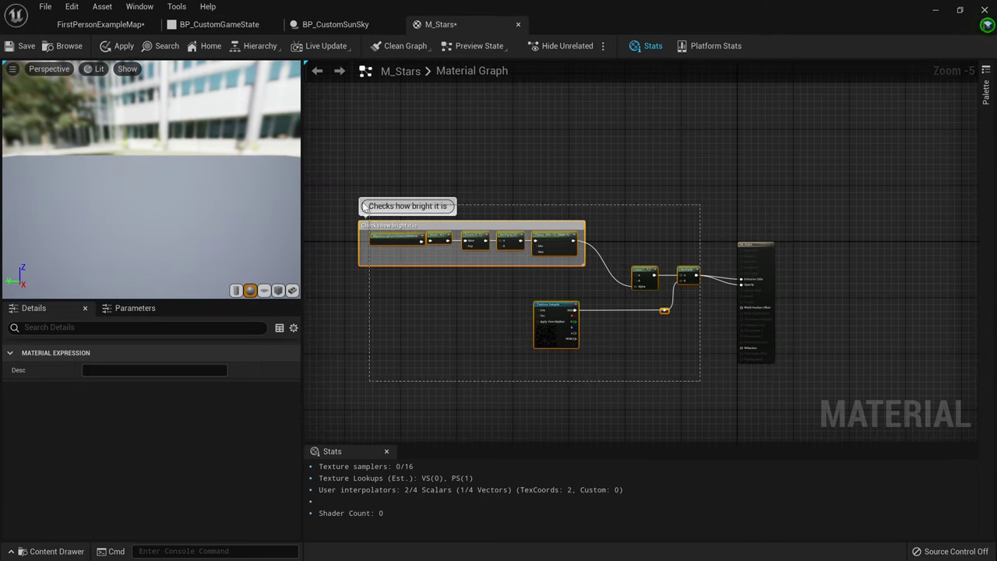
drag(575, 228, 597, 246)
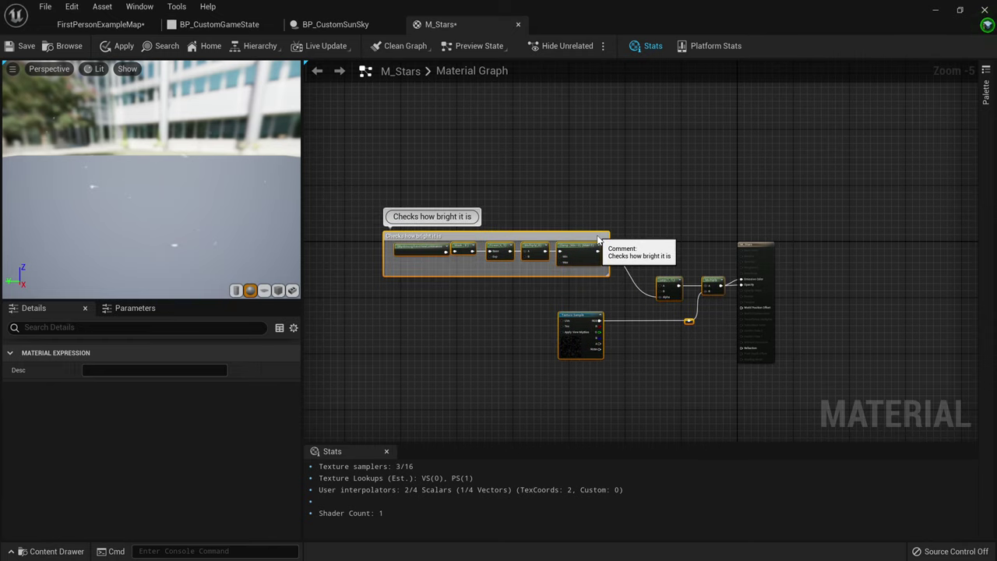
Step: Deselect the nodes and save the M_Stars material
scroll(716, 338, up, 3)
scroll(714, 335, up, 2)
right_drag(641, 345, 801, 328)
click(693, 334)
right_drag(693, 334, 759, 350)
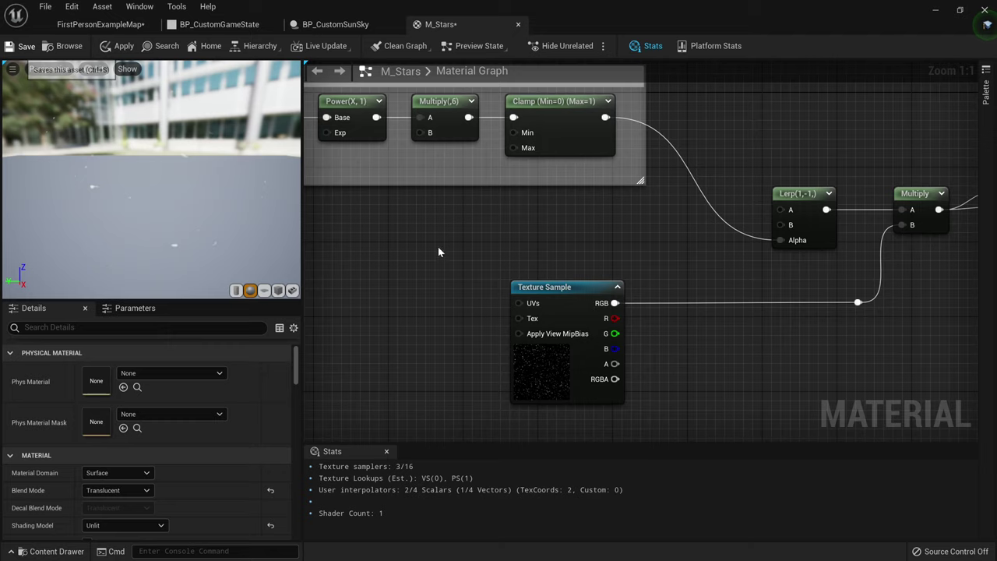
click(24, 46)
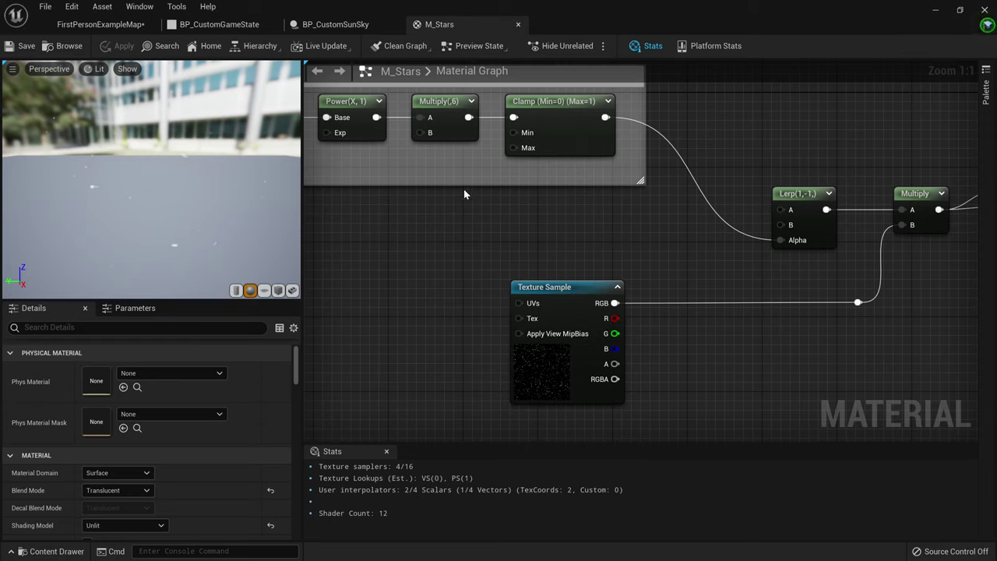
right_drag(552, 273, 661, 198)
Step: Return to FirstPersonExampleMap and open the BP_CustomSunSky blueprint from the project content
click(111, 28)
right_drag(422, 293, 530, 285)
key(ctrl+space)
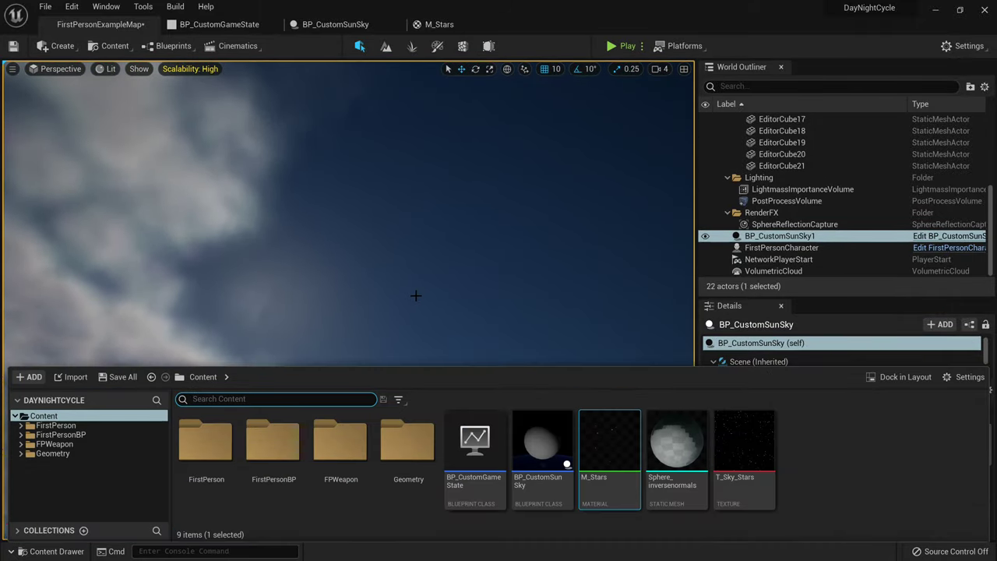
double_click(551, 451)
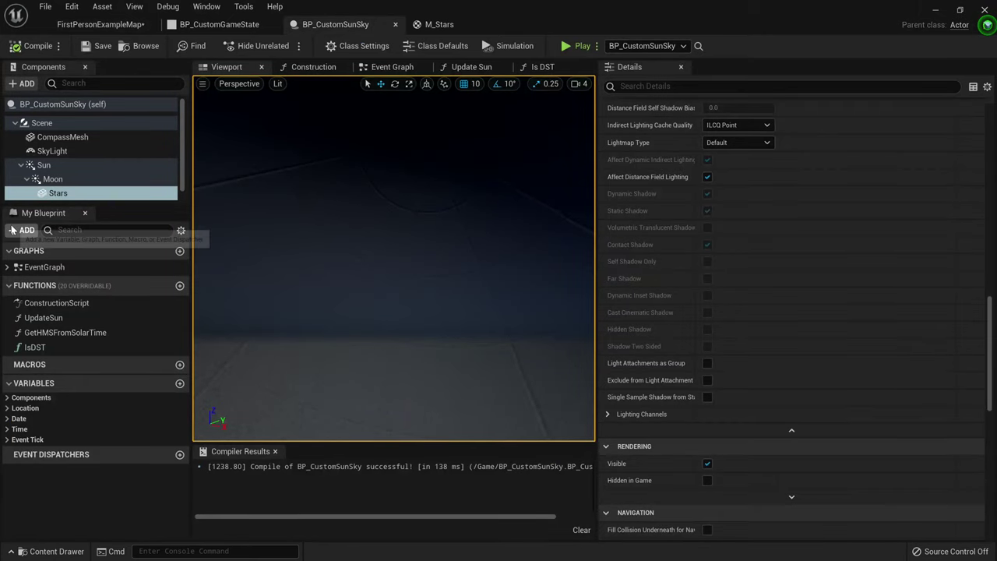
Step: Assign the M_Stars material to Element 0 of the Stars component and check the sky in the blueprint viewport
scroll(721, 192, up, 10)
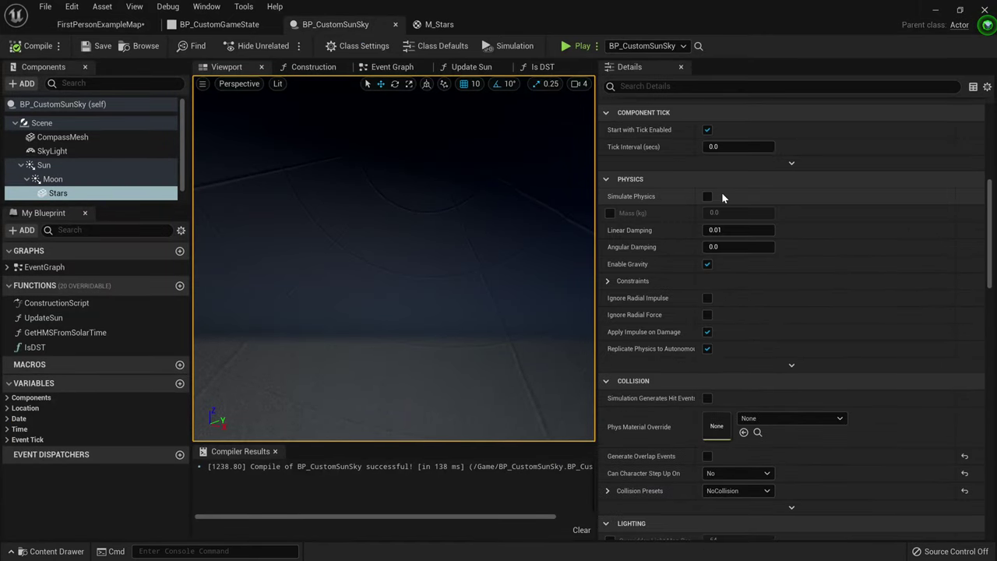
scroll(721, 191, up, 10)
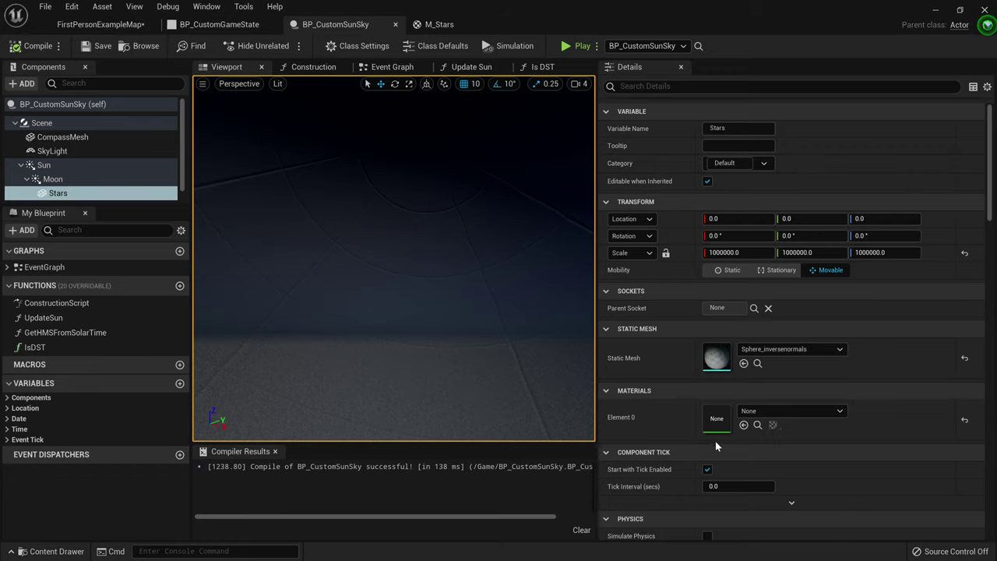
click(806, 418)
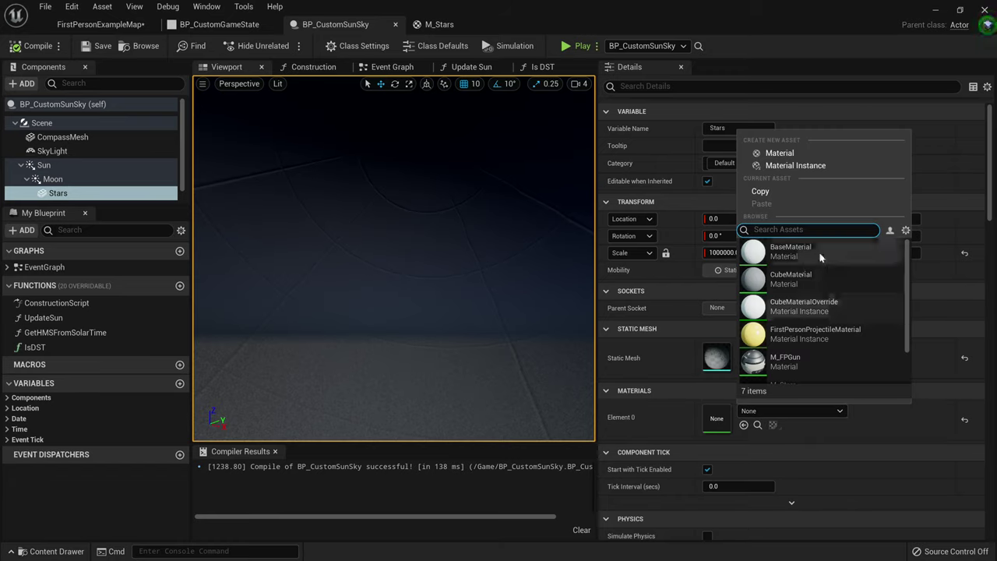
text(Sk)
key(BackSpace)
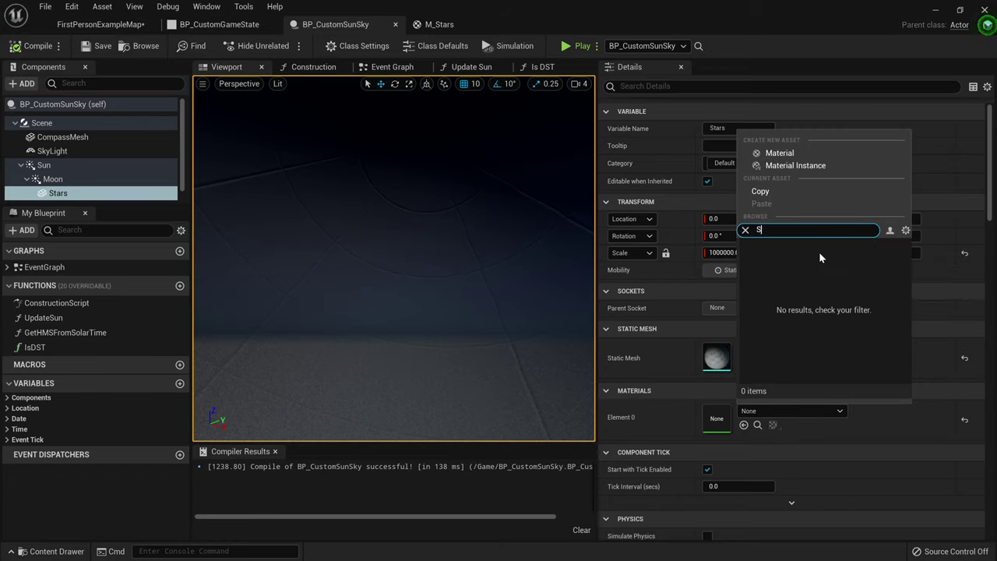
text(ta)
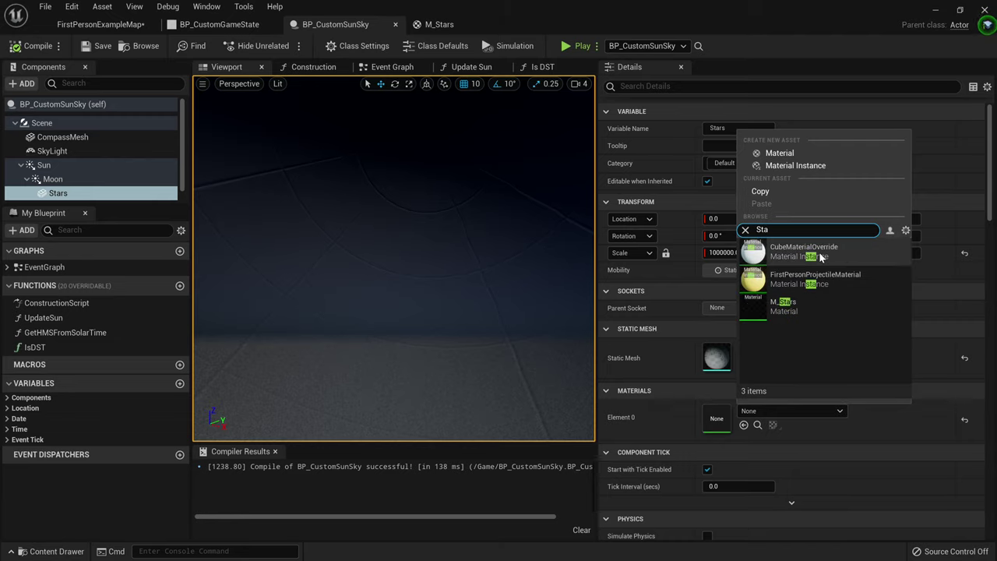
click(791, 312)
mouse_move(394, 258)
right_down()
mouse_move(394, 218)
mouse_move(327, 195)
mouse_move(389, 179)
mouse_move(394, 272)
right_up()
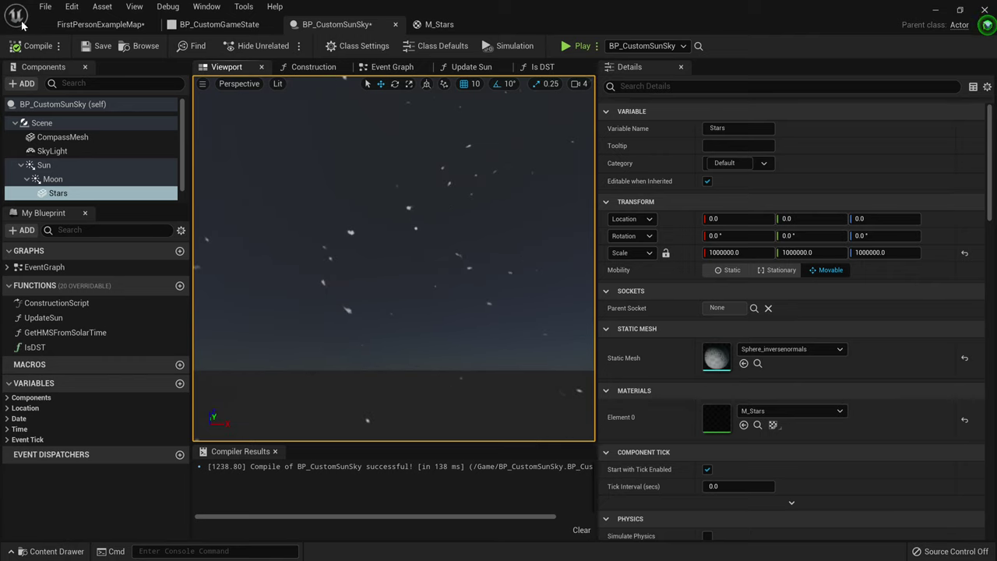
Step: Compile and save BP_CustomSunSky, and return to the FirstPersonExampleMap level
click(31, 46)
click(102, 46)
click(95, 26)
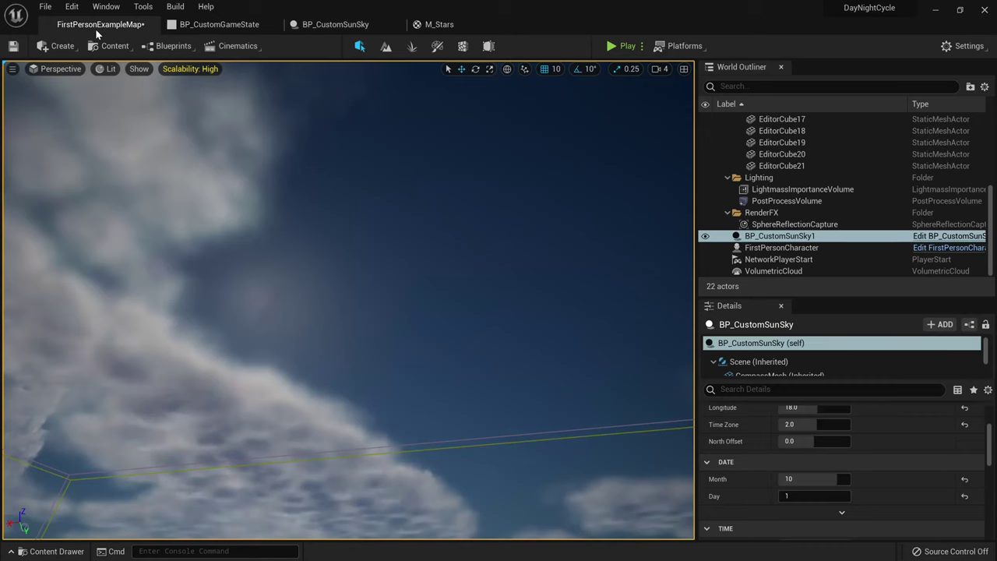
Step: Advance the Hours of the BP_CustomSunSky actor to 18 and on to 23, checking the stars in the sky
right_drag(346, 300, 300, 317)
right_drag(370, 325, 47, 300)
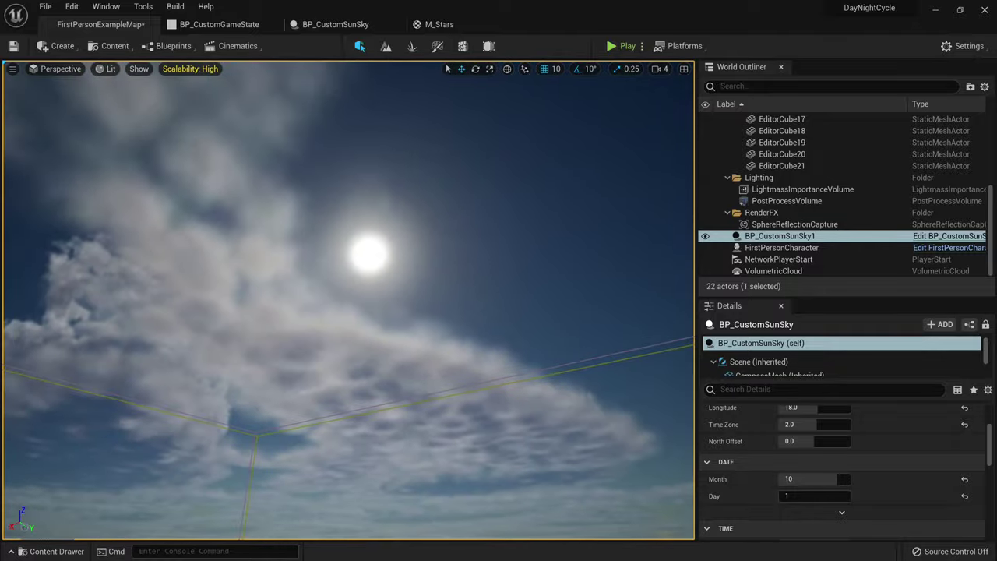
scroll(810, 479, down, 1)
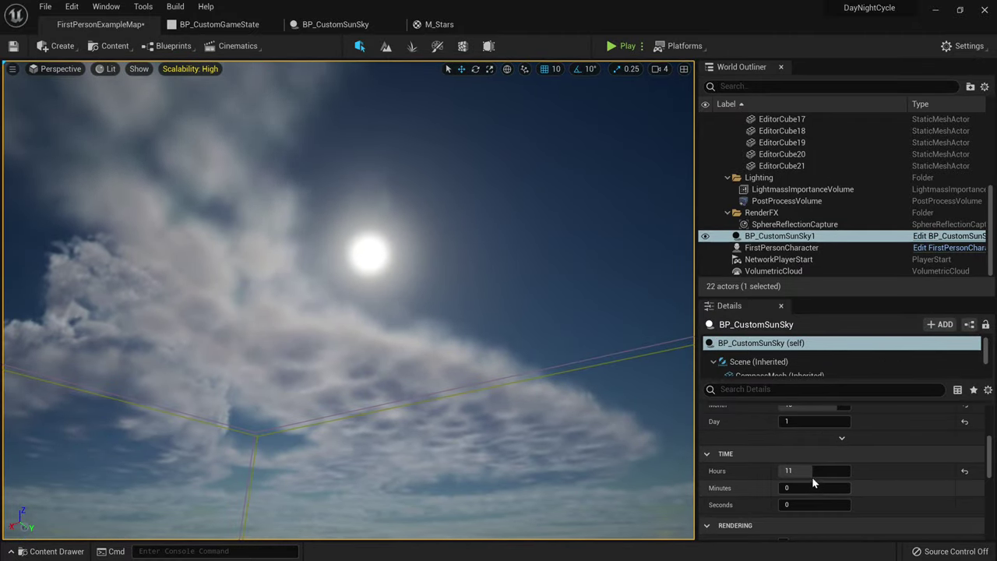
drag(800, 474, 832, 475)
right_drag(424, 312, 529, 319)
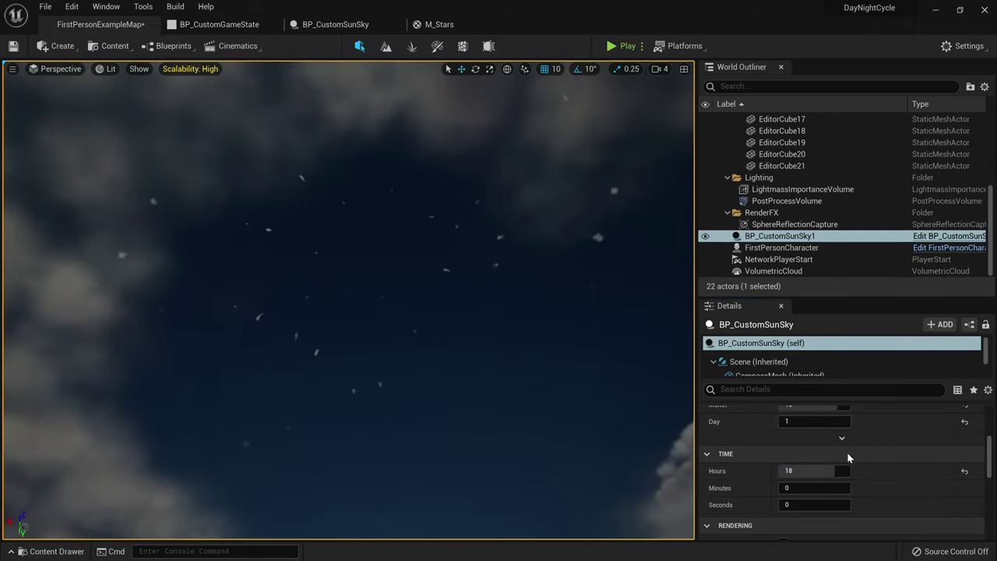
drag(839, 470, 849, 470)
right_drag(468, 296, 233, 319)
drag(803, 467, 810, 467)
right_drag(467, 327, 654, 242)
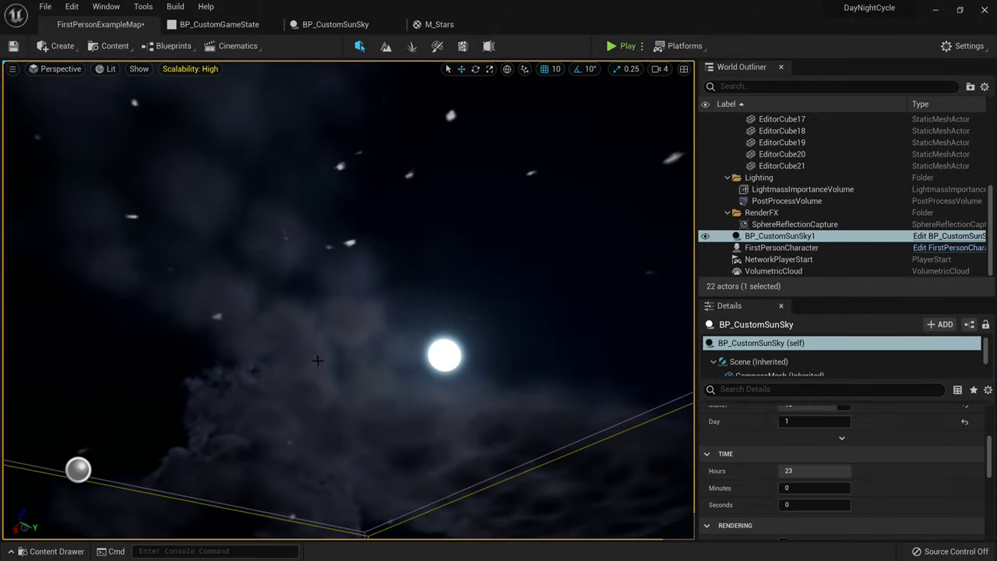
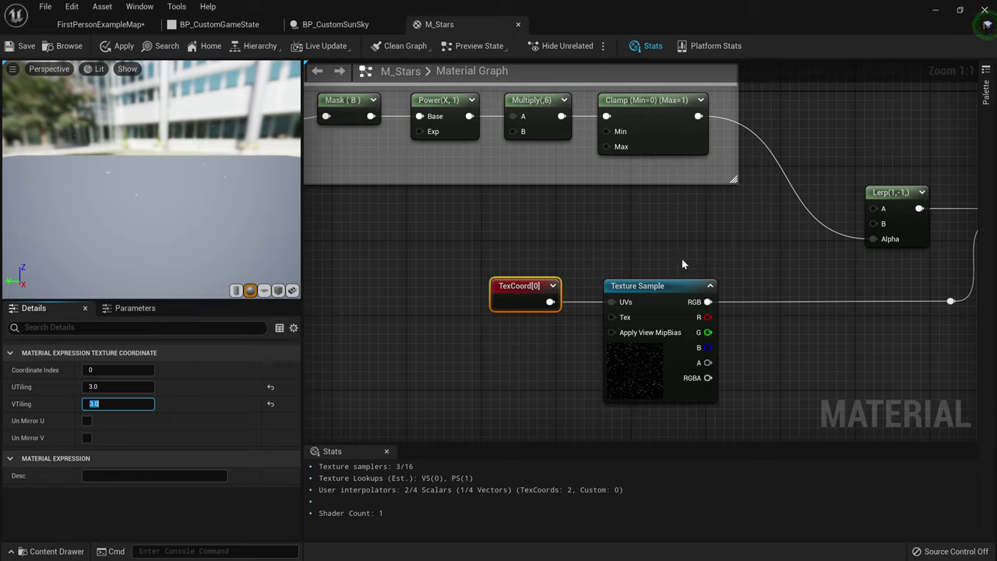
Step: Save the M_Stars material and check the star field in the night sky of FirstPersonExampleMap
click(24, 46)
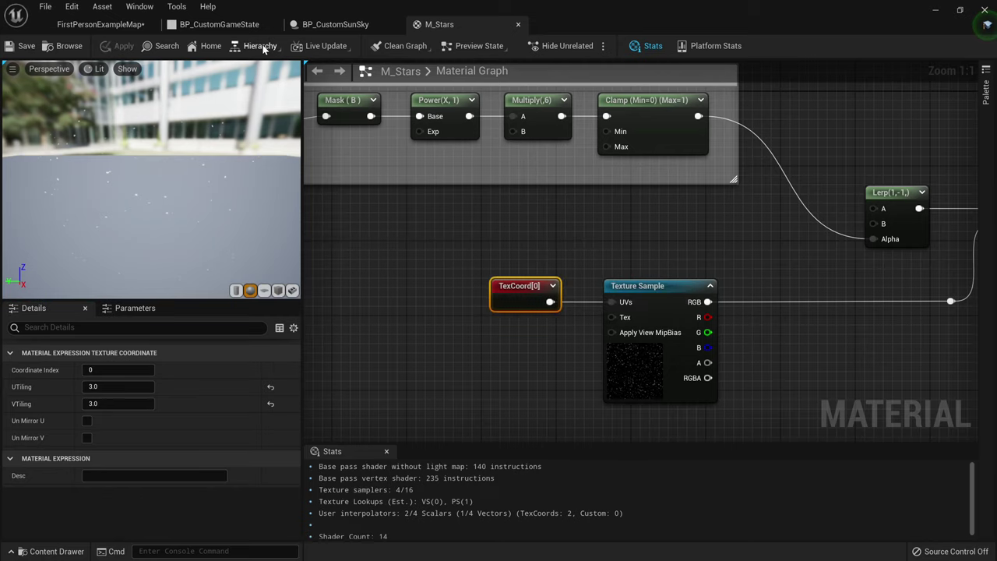
click(100, 24)
right_drag(461, 375, 499, 421)
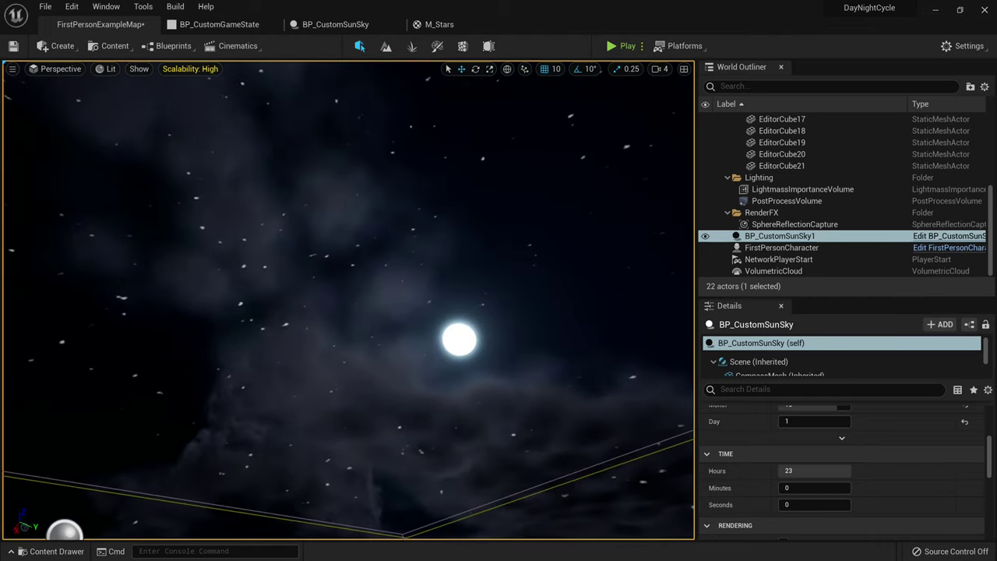
right_drag(622, 413, 455, 372)
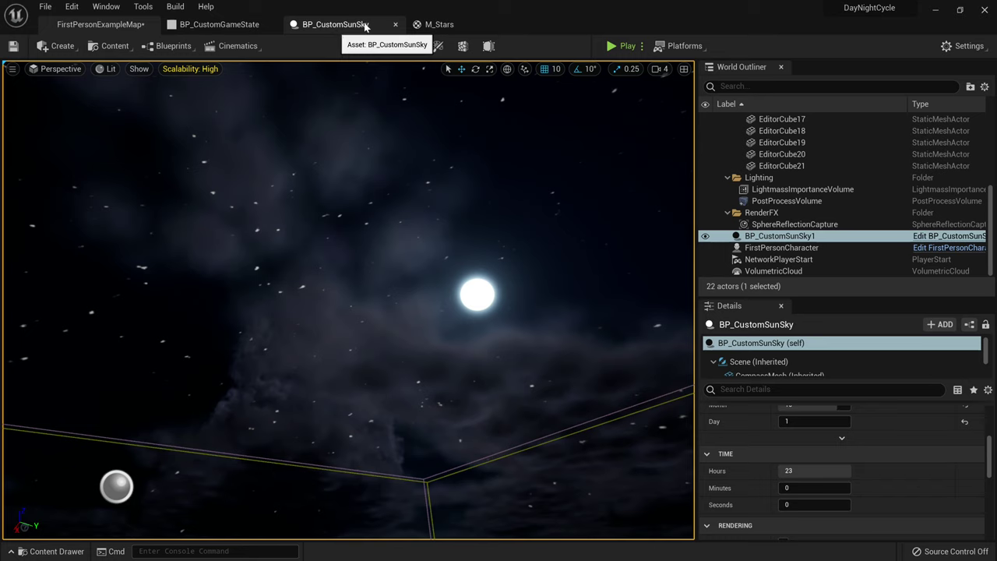
Step: Set Const A of the Lerp node in M_Stars to 0.8 and save the material
click(432, 25)
right_drag(586, 274, 479, 337)
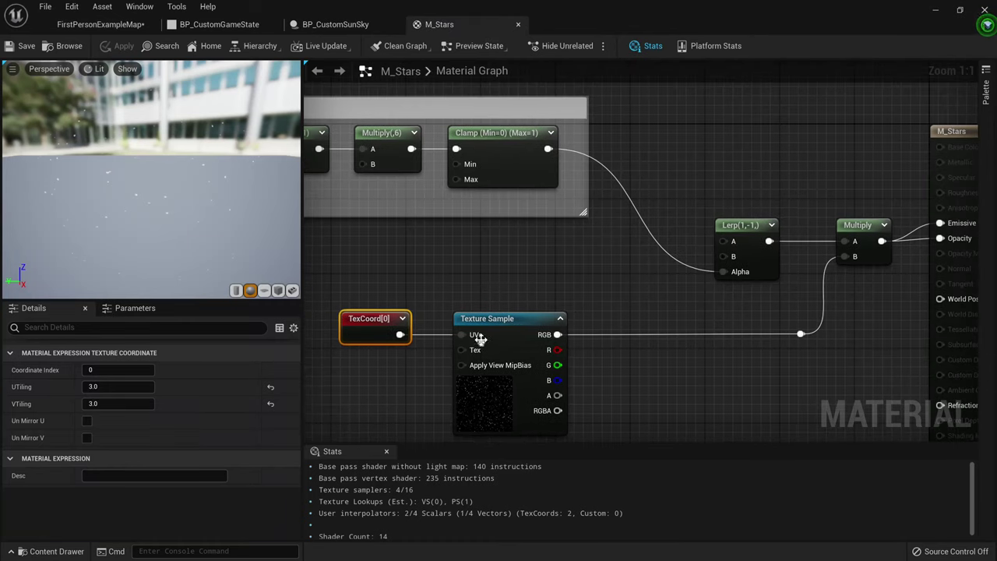
click(767, 246)
click(117, 369)
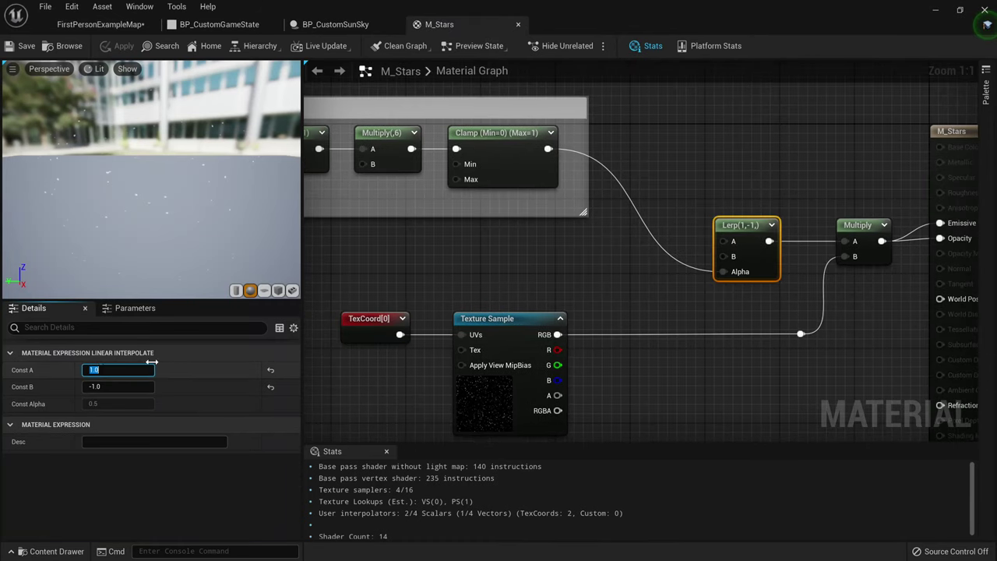
text(0.8)
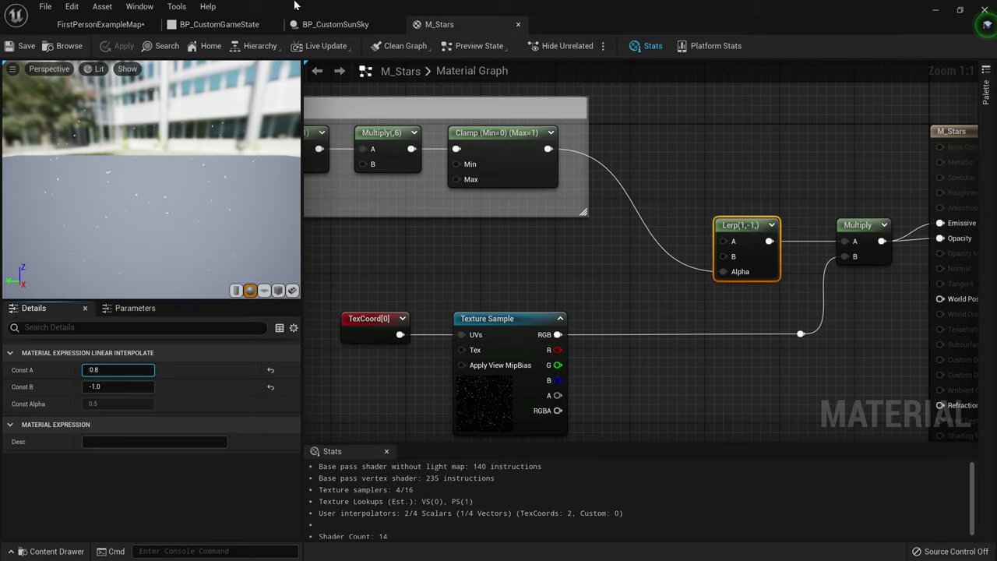
key(Return)
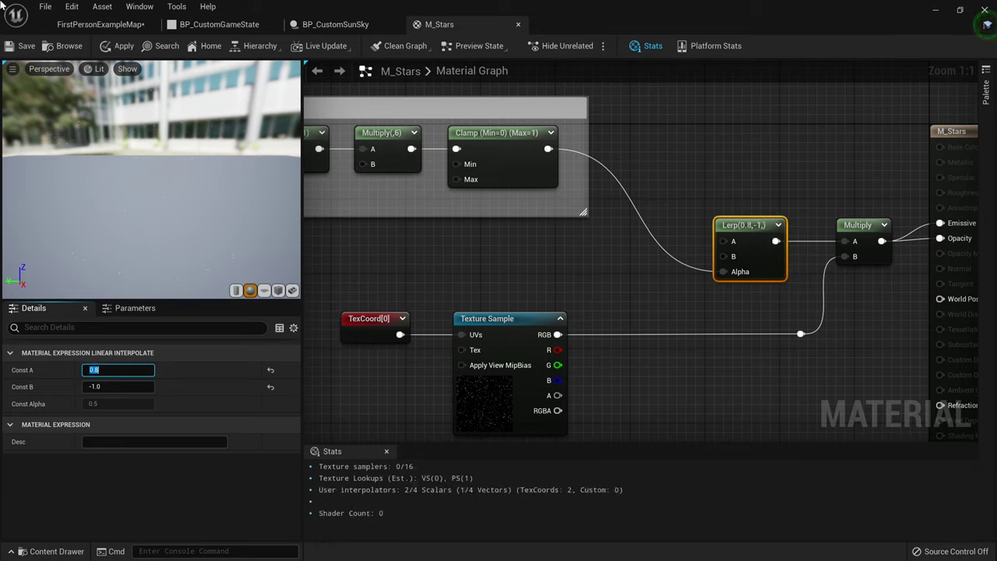
click(24, 46)
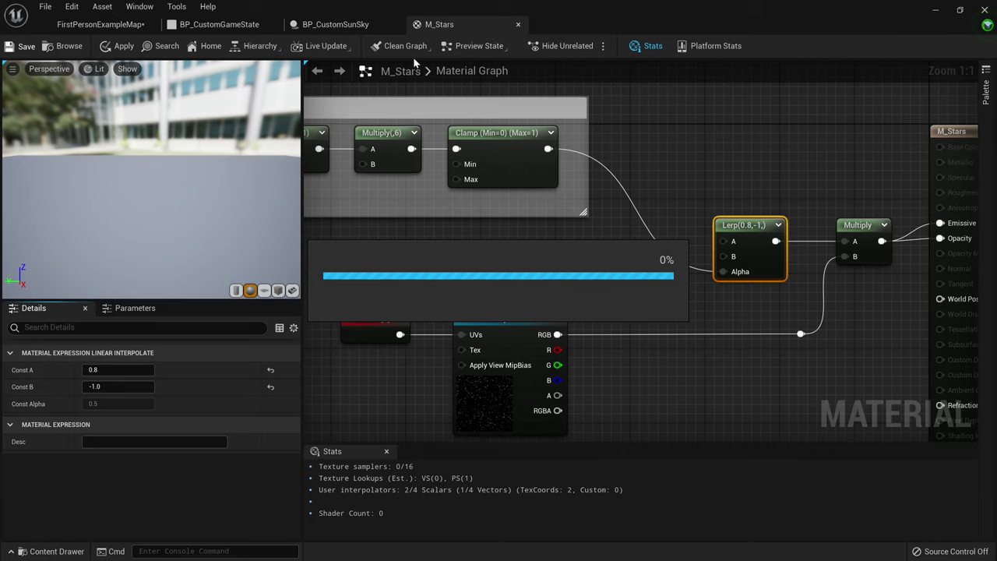
Step: Return to the FirstPersonExampleMap level and inspect the brightness of the stars around the night sky
click(331, 25)
click(107, 25)
right_drag(358, 256, 677, 349)
right_drag(413, 280, 424, 281)
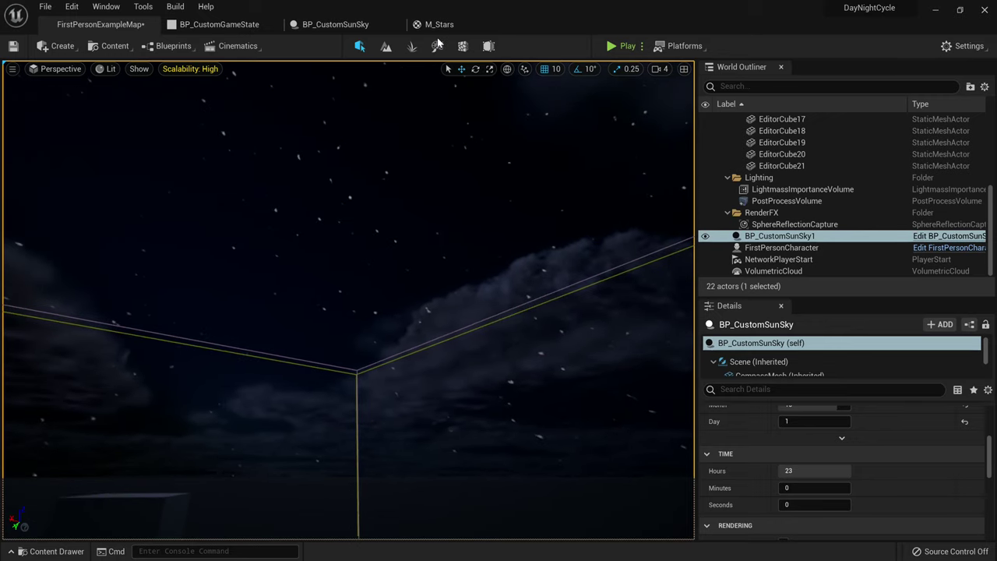
Step: Insert a Clamp node between the Lerp output and input A of the final Multiply node in M_Stars
click(436, 26)
right_drag(539, 207, 397, 234)
right_drag(602, 284, 595, 280)
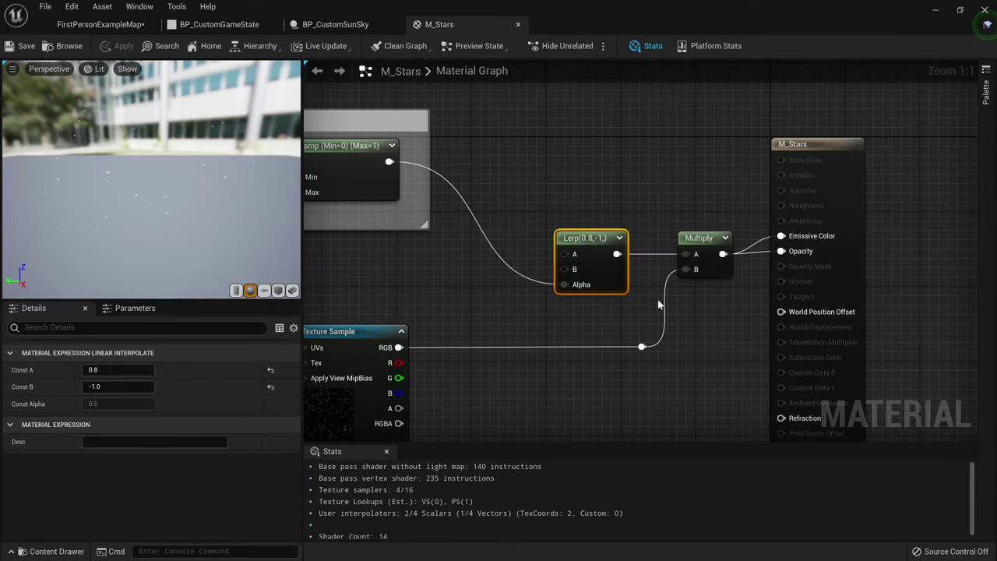
right_drag(652, 302, 639, 258)
drag(562, 190, 479, 189)
right_drag(603, 213, 551, 202)
drag(467, 197, 502, 199)
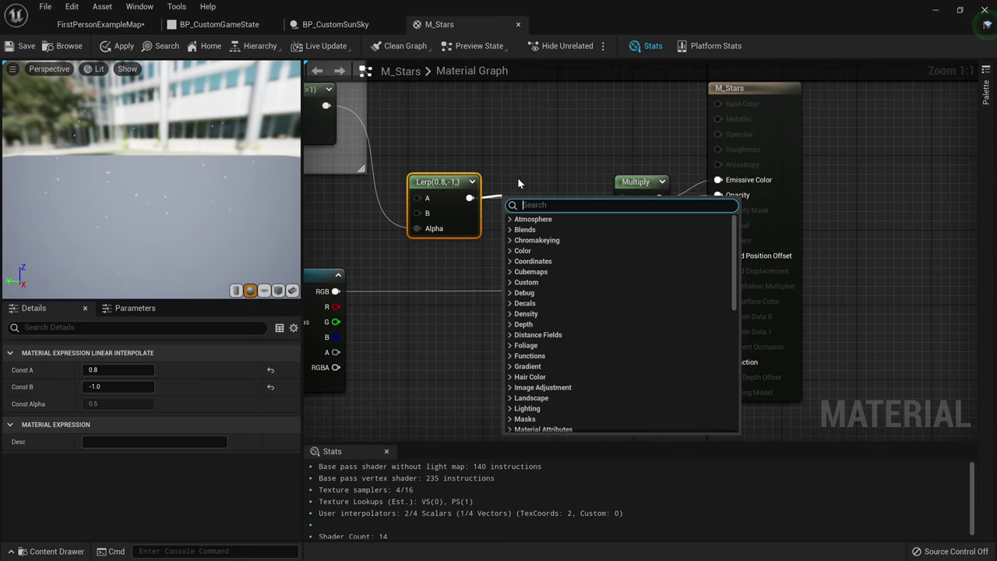
text(Clamp)
key(Return)
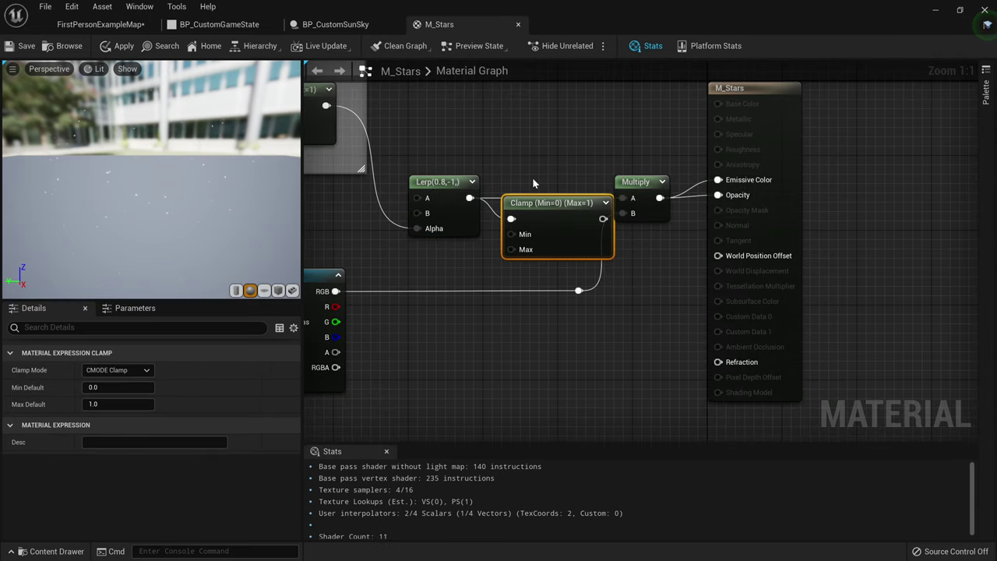
drag(593, 198, 622, 197)
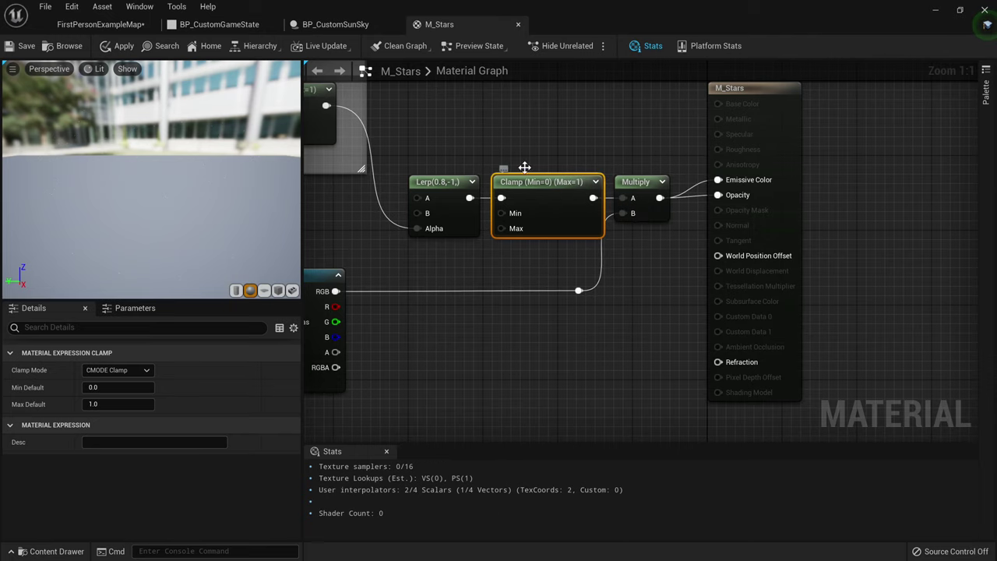
Step: Align the Lerp, Clamp and Multiply nodes with the commented chain, move the star texture nodes closer beneath it, and save M_Stars
scroll(534, 246, down, 2)
drag(736, 289, 578, 198)
drag(726, 217, 722, 147)
right_drag(634, 276, 689, 290)
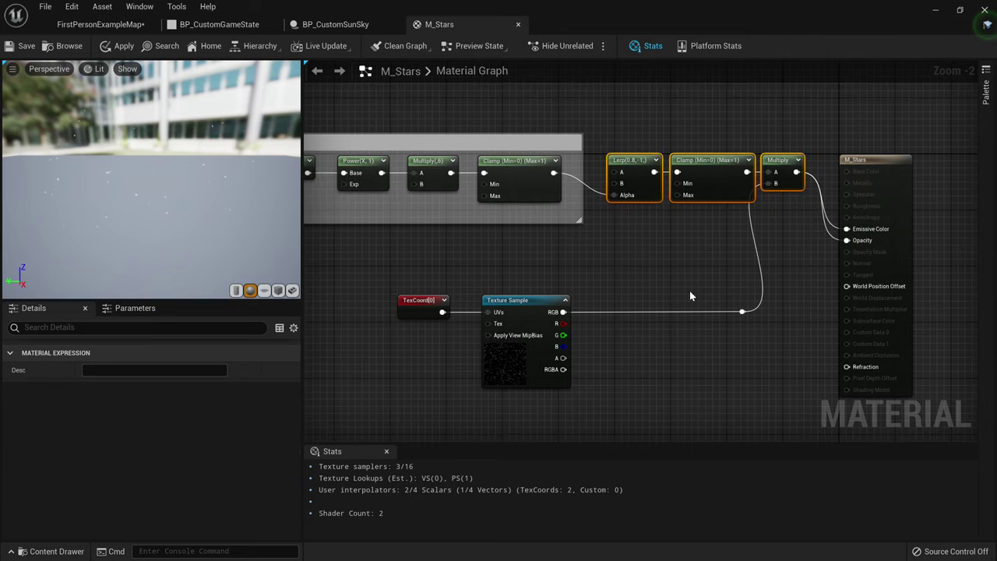
drag(751, 392, 394, 288)
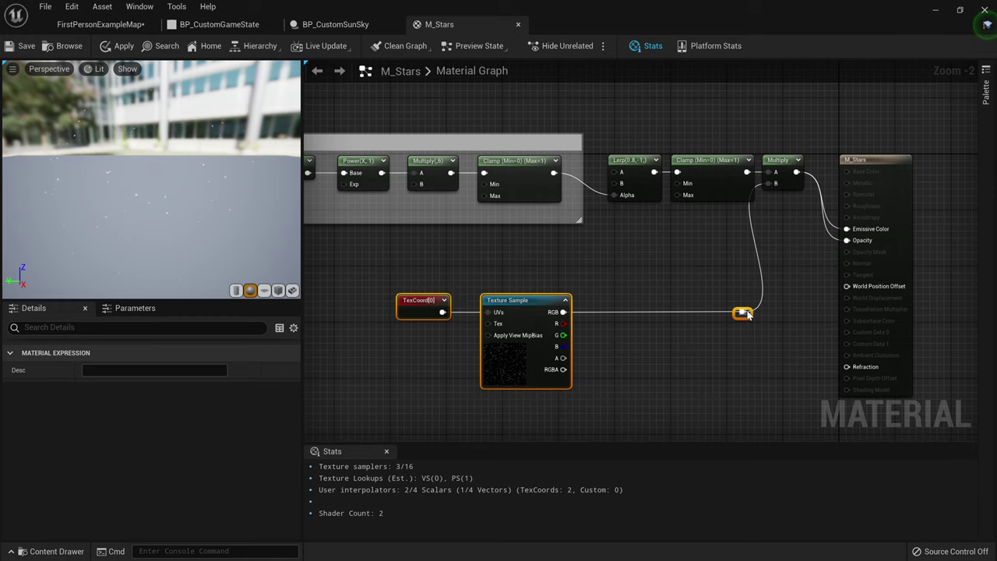
drag(750, 312, 734, 262)
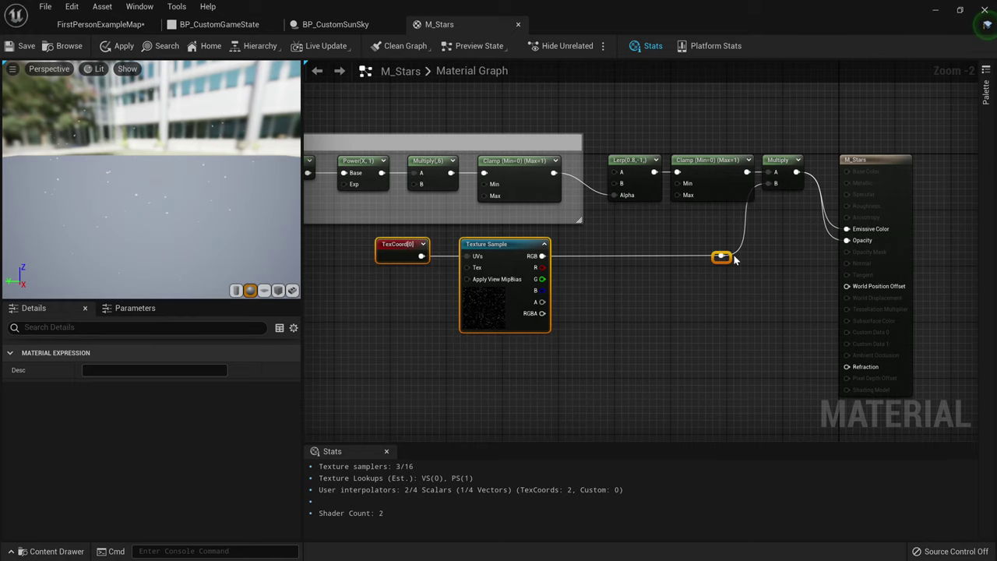
right_drag(726, 351, 667, 373)
click(637, 345)
right_drag(636, 345, 766, 348)
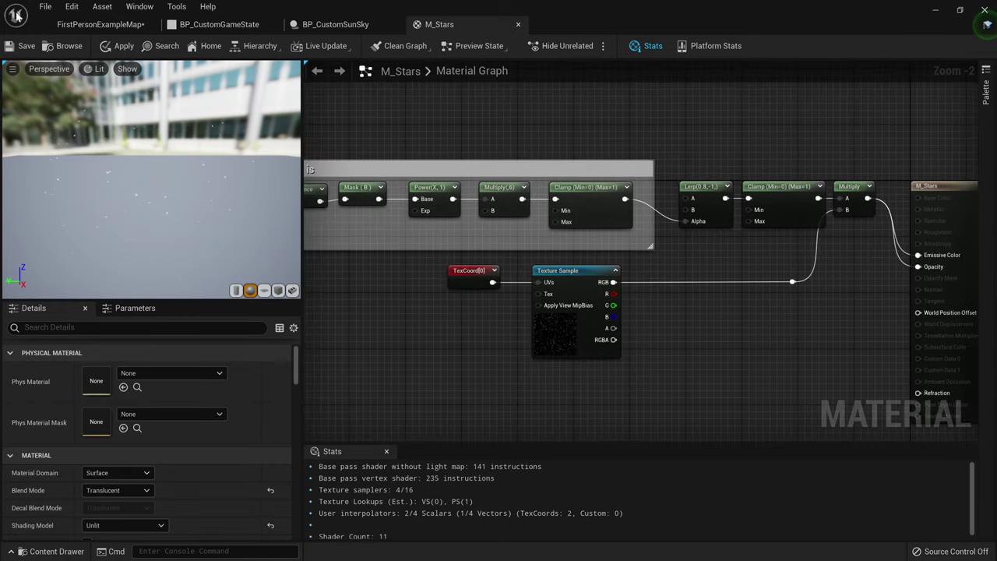
key(ctrl+s)
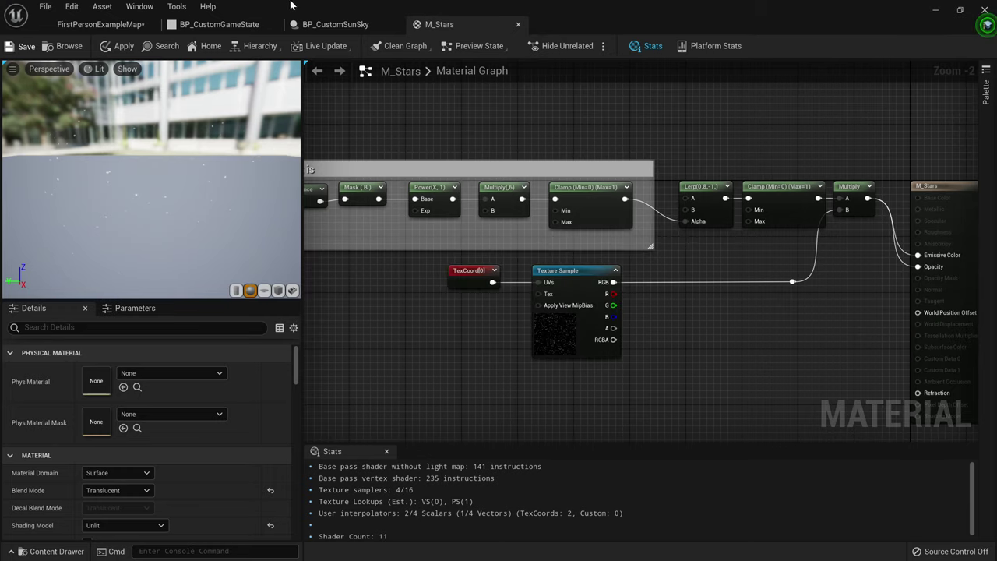
Step: Return to FirstPersonExampleMap, play-test the level to look at the night sky, and stop the session
click(129, 25)
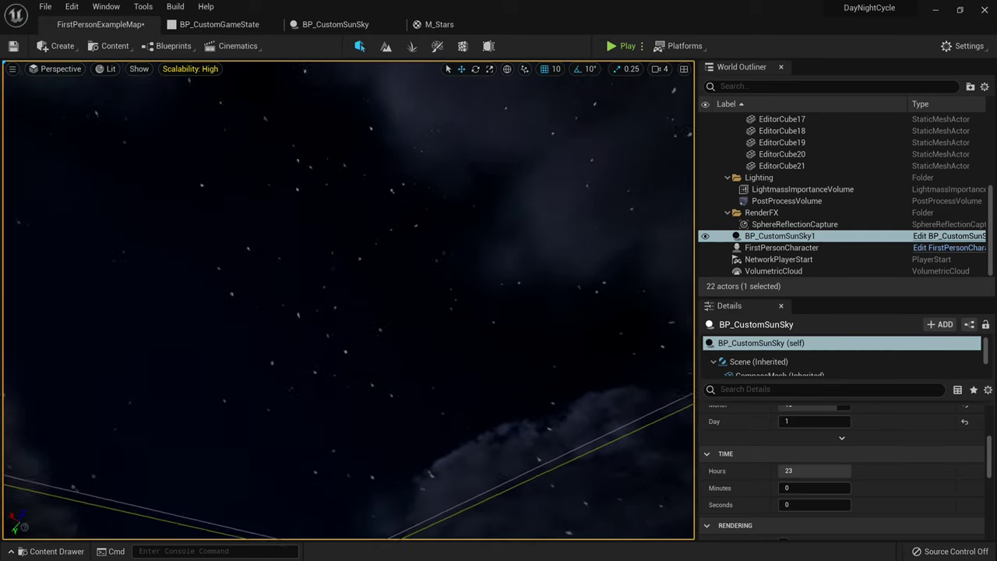
right_drag(348, 299, 650, 270)
click(615, 44)
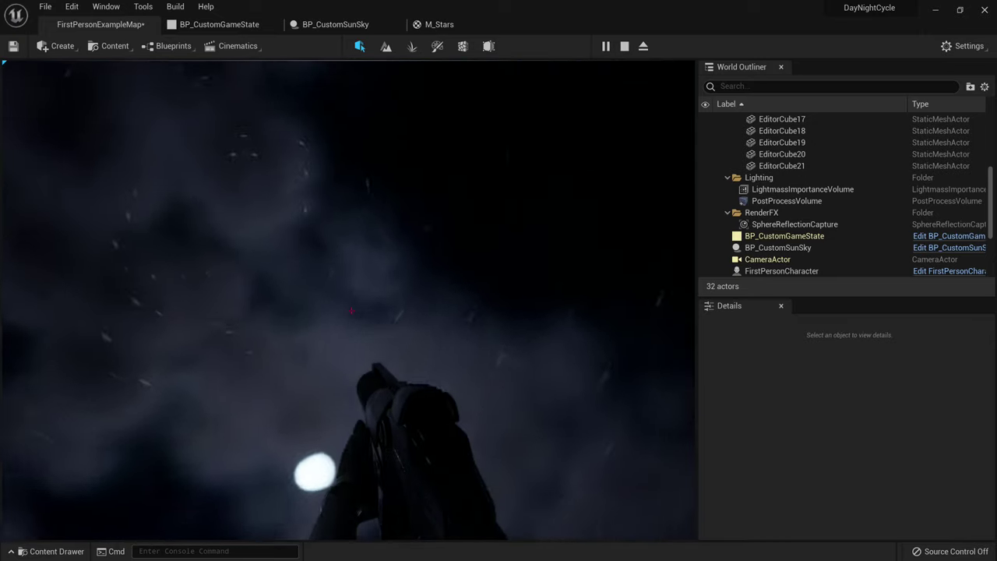
key(Escape)
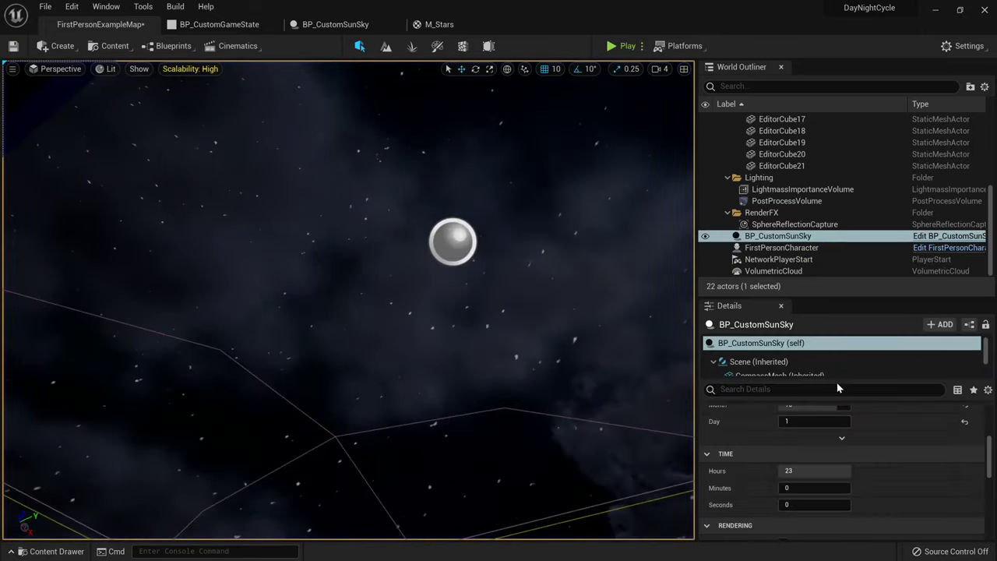
Step: Set the Hours of the BP_CustomSunSky actor to 12
key(f)
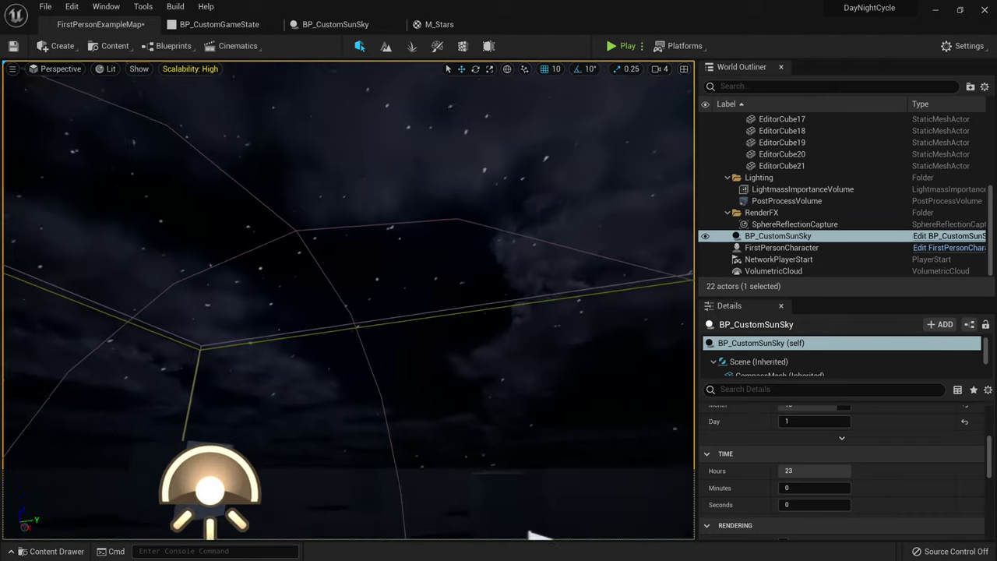
scroll(321, 271, down, 3)
mouse_move(322, 271)
right_down()
mouse_move(327, 241)
mouse_move(336, 266)
right_up()
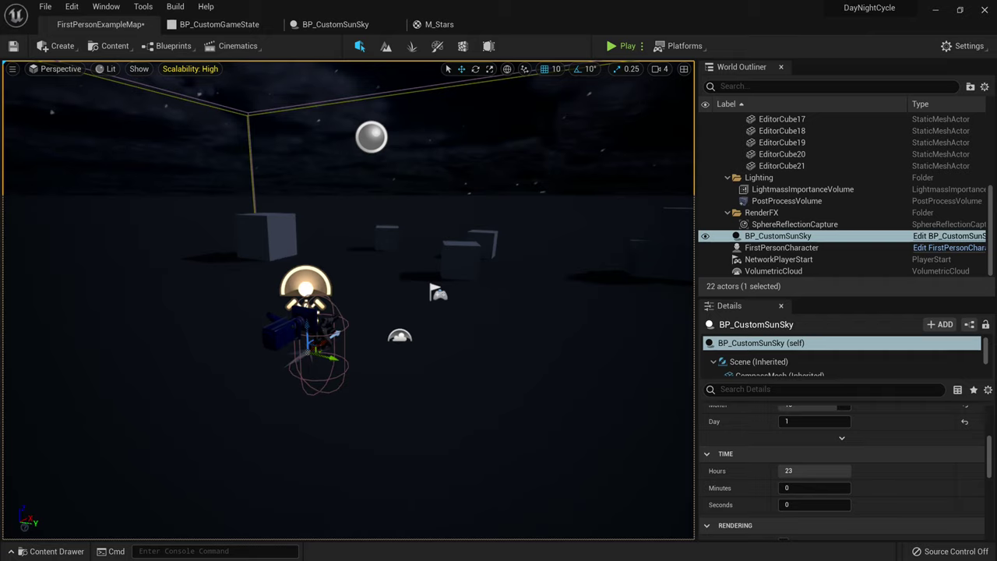
scroll(887, 444, down, 3)
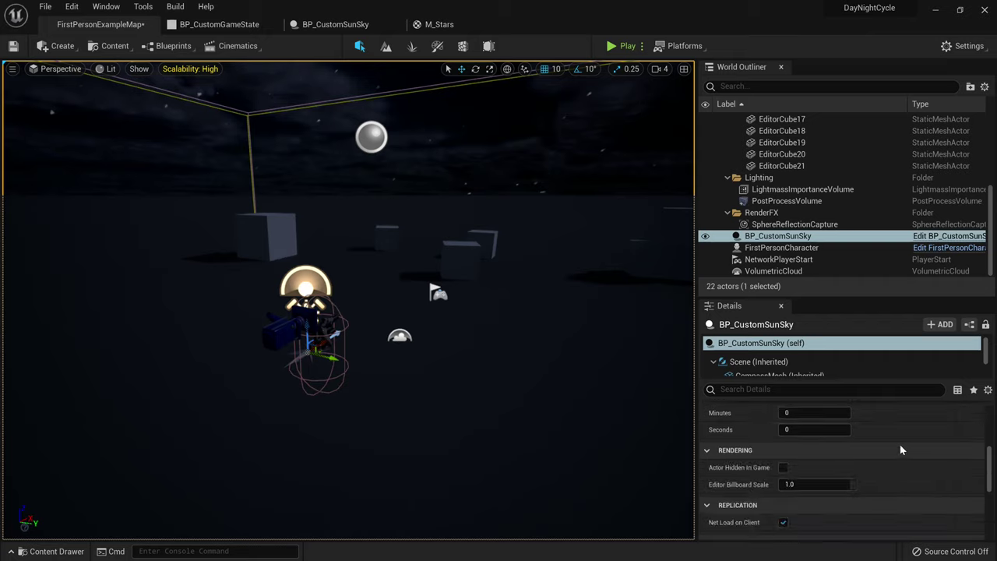
scroll(903, 452, down, 1)
right_drag(348, 299, 347, 257)
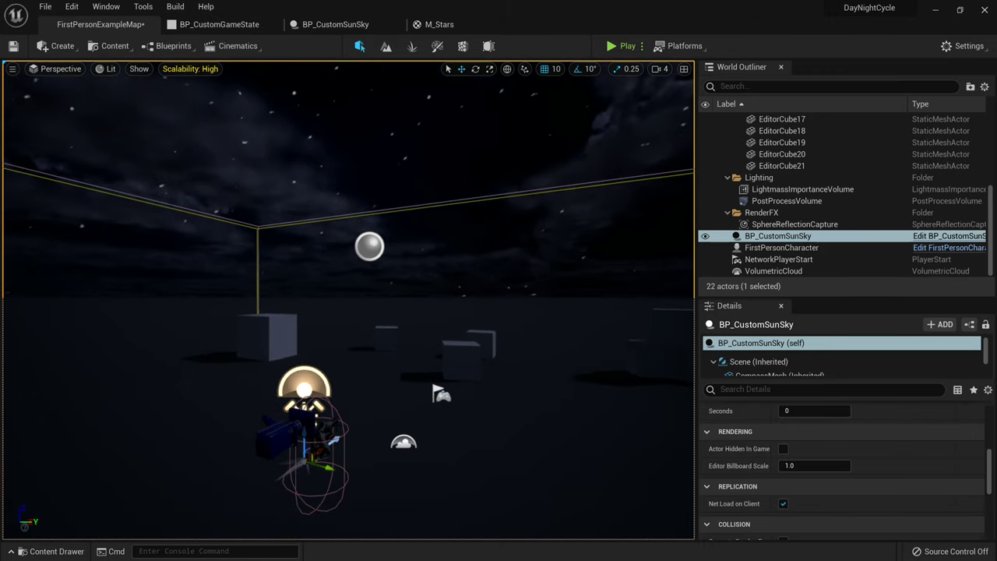
scroll(841, 467, up, 4)
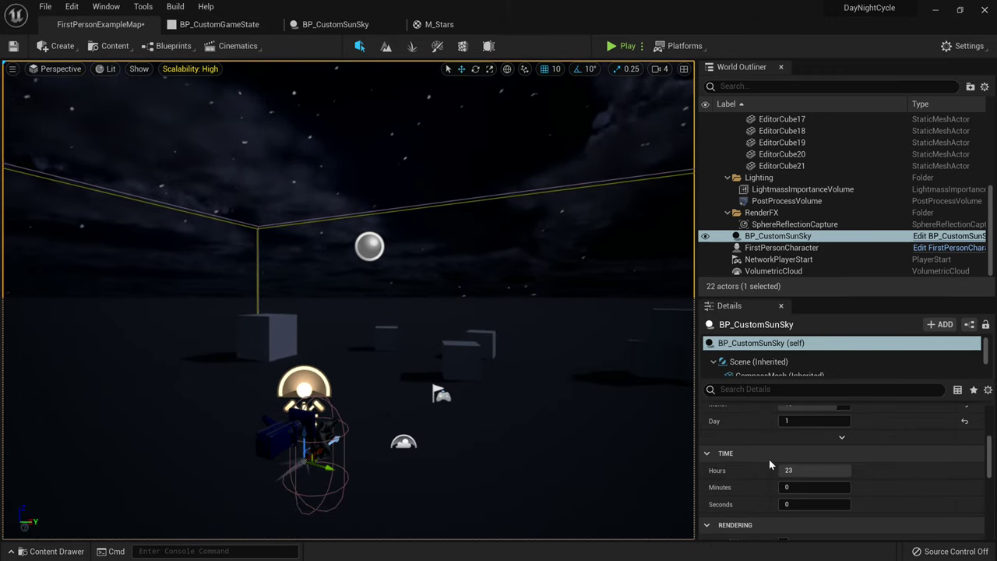
click(813, 471)
text(1)
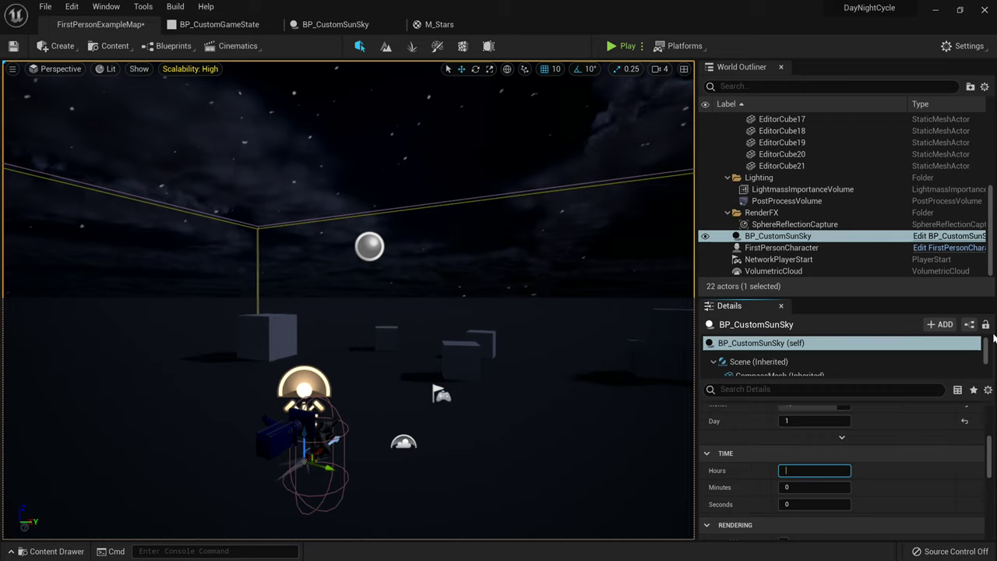
text(2)
key(Return)
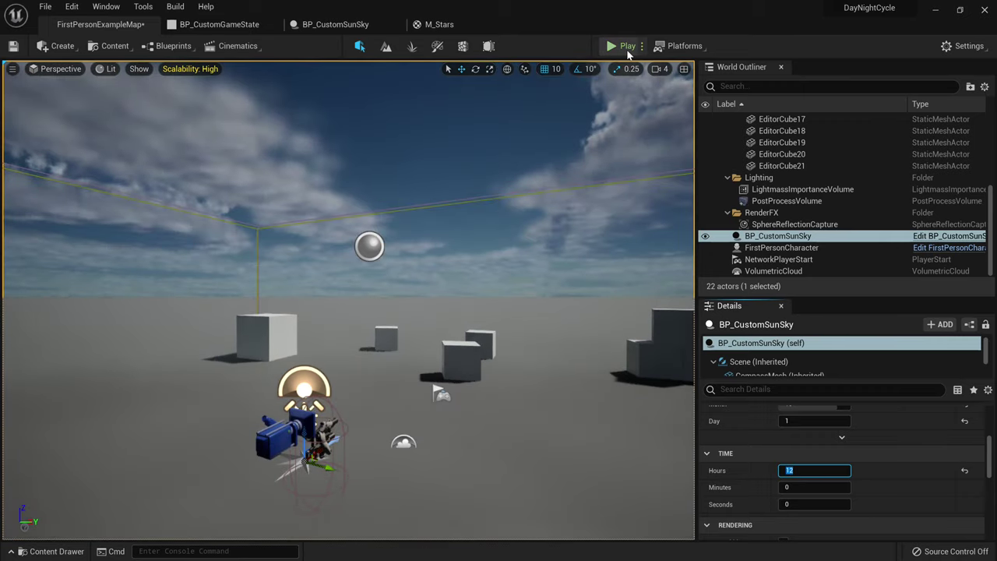
Step: Play-test the level at midday, stop the session, and look over the daytime sky in the viewport
click(623, 46)
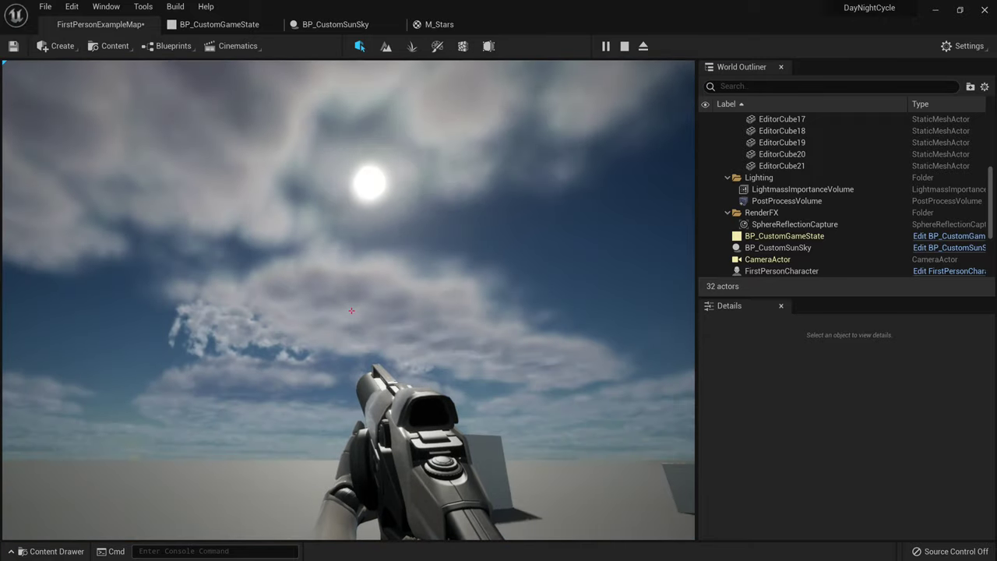
key(Escape)
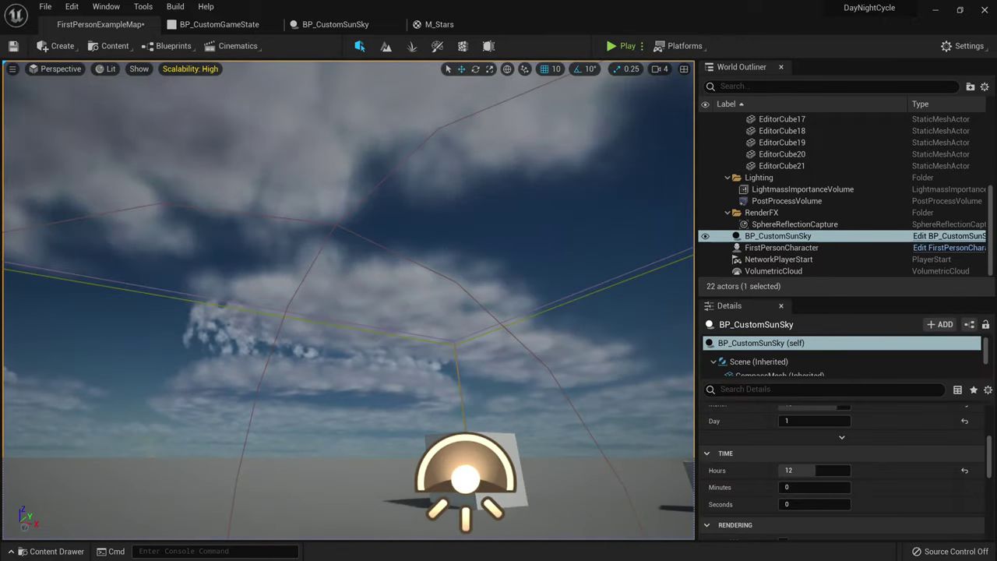
right_drag(348, 299, 499, 327)
key(s)
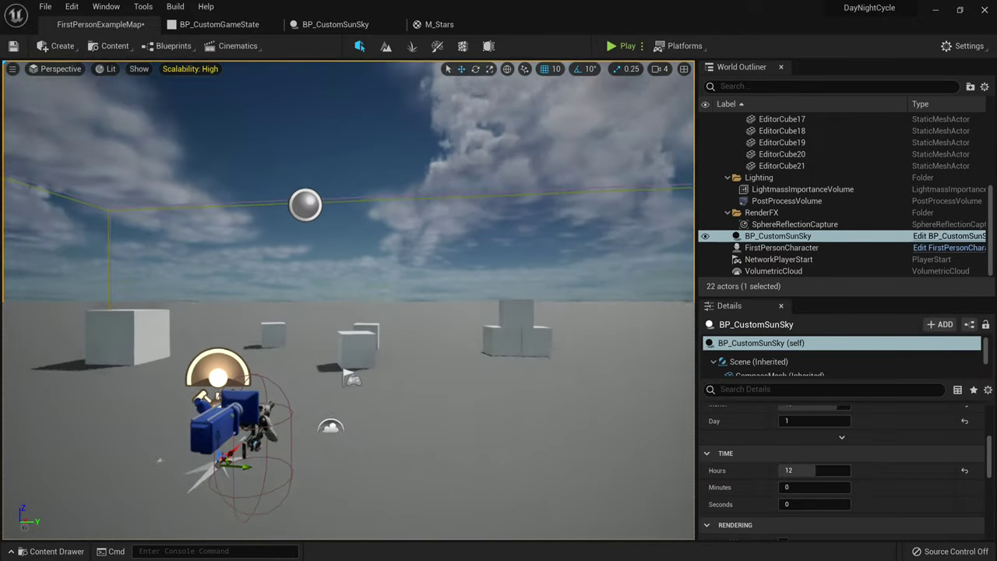
right_drag(327, 342, 327, 315)
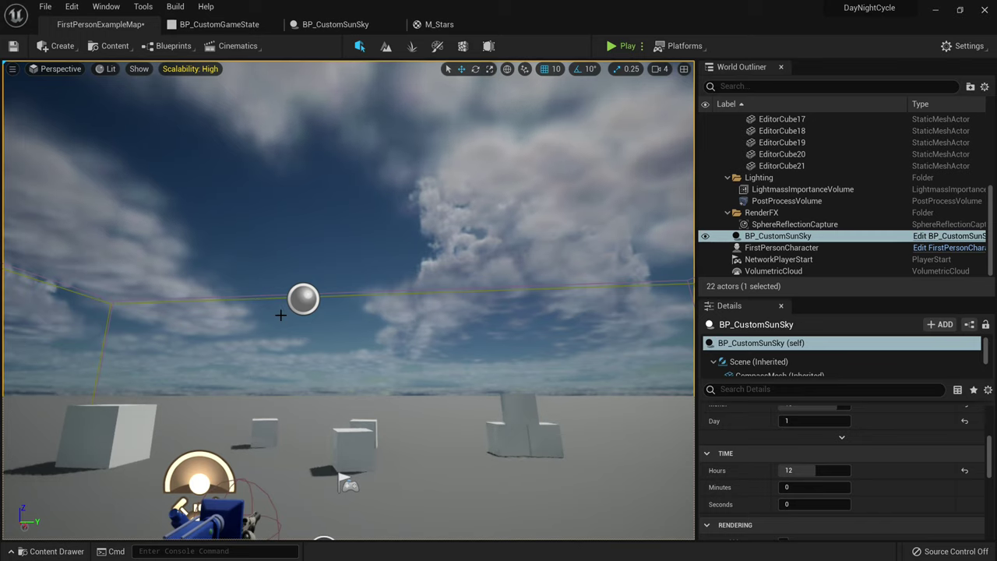